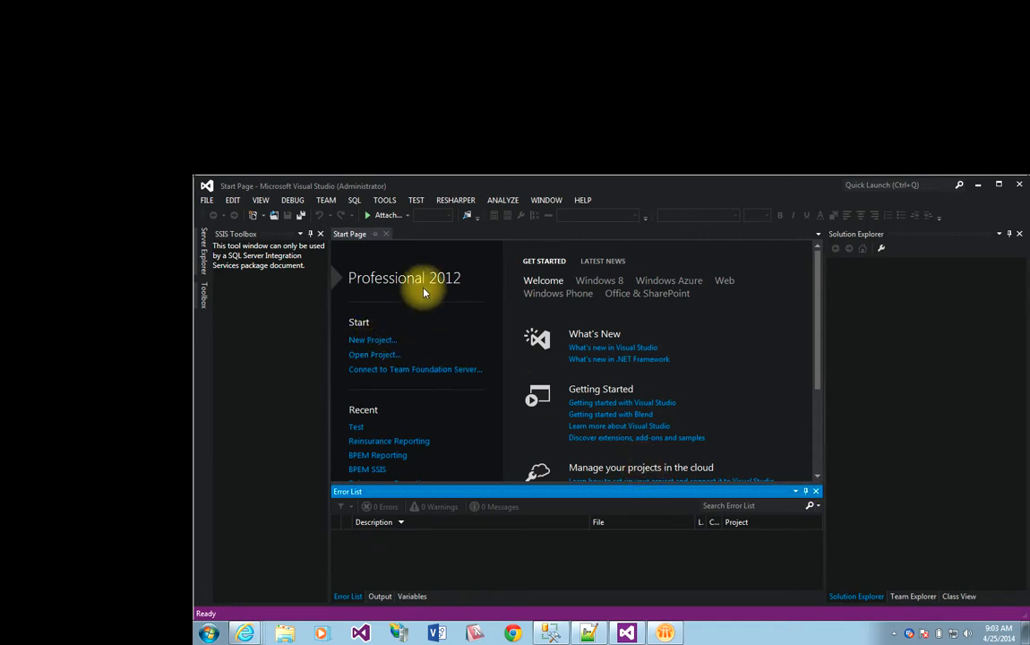
Step: Start a new Report Server Project from the Business Intelligence templates and name its solution Wrbc.AssumedReinsuranceGroup
{"action": "left_click", "coordinate": [365, 342]}
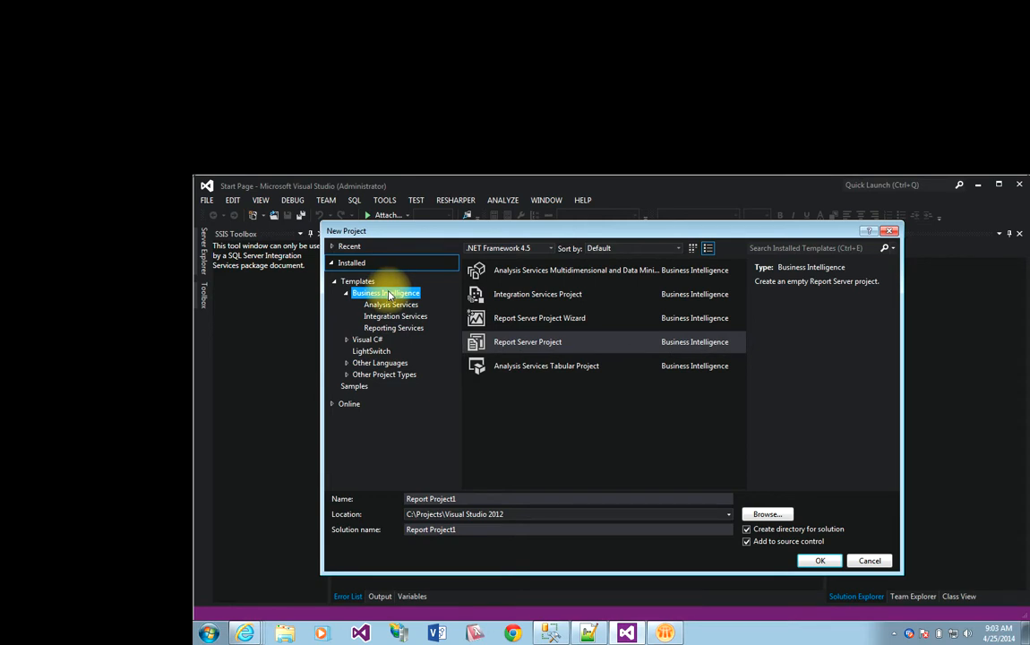
{"action": "left_click", "coordinate": [345, 293]}
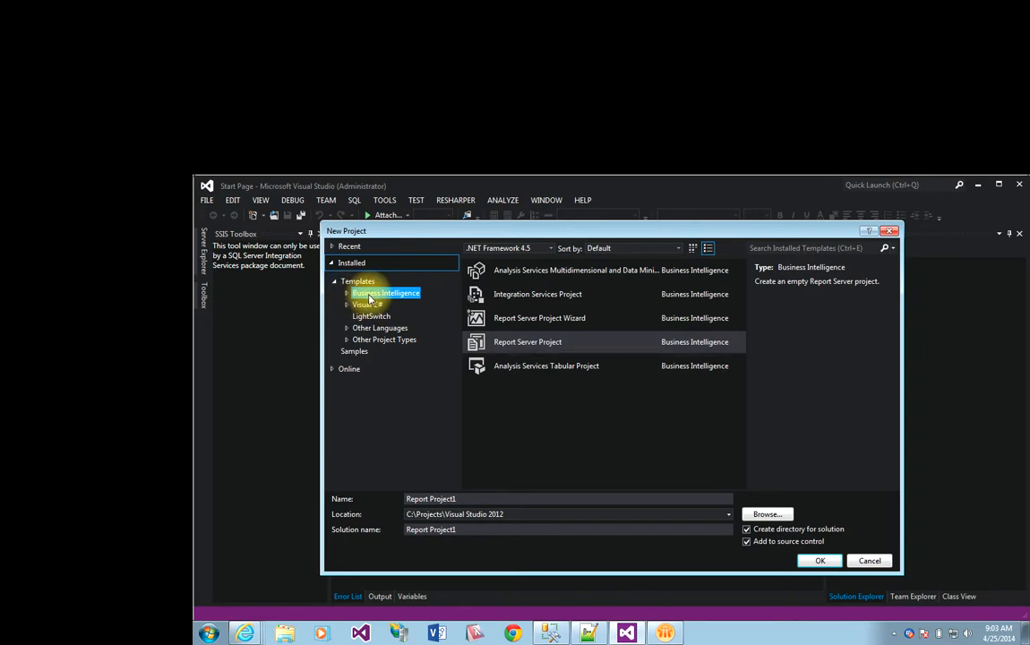
{"action": "left_click", "coordinate": [348, 295]}
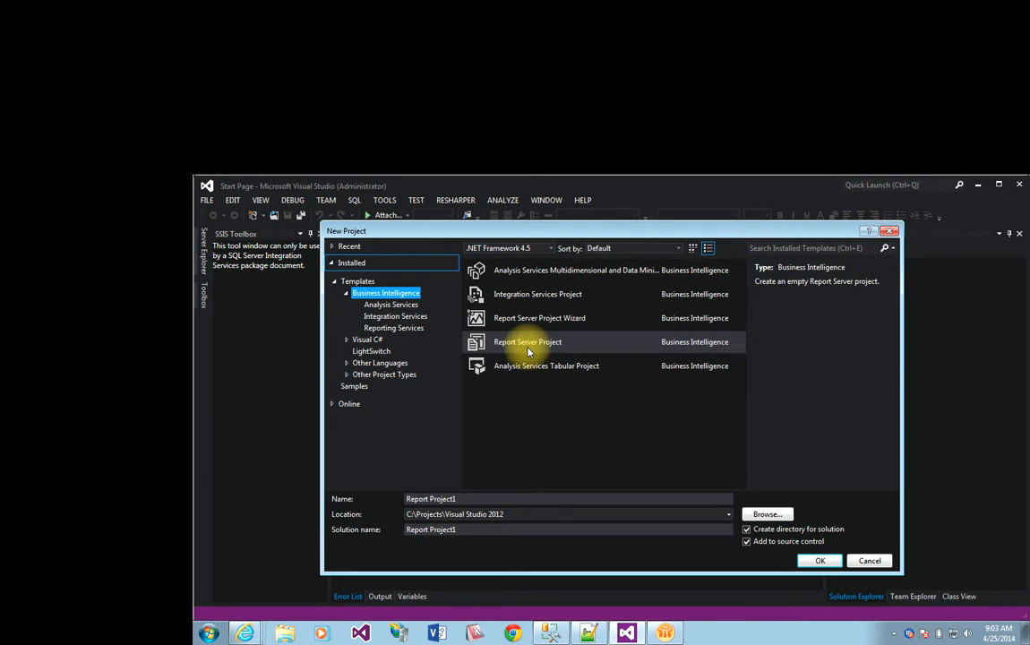
{"action": "left_click_drag", "start_coordinate": [472, 530], "coordinate": [362, 513]}
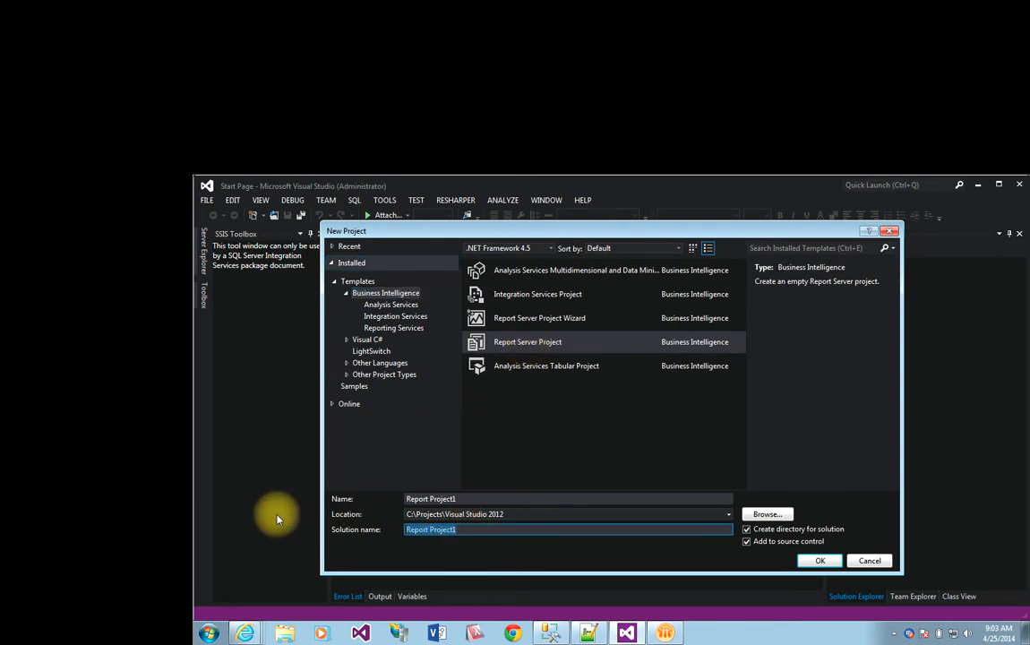
{"action": "type", "text": "Wrbc.AssumedReinsuranceGro"}
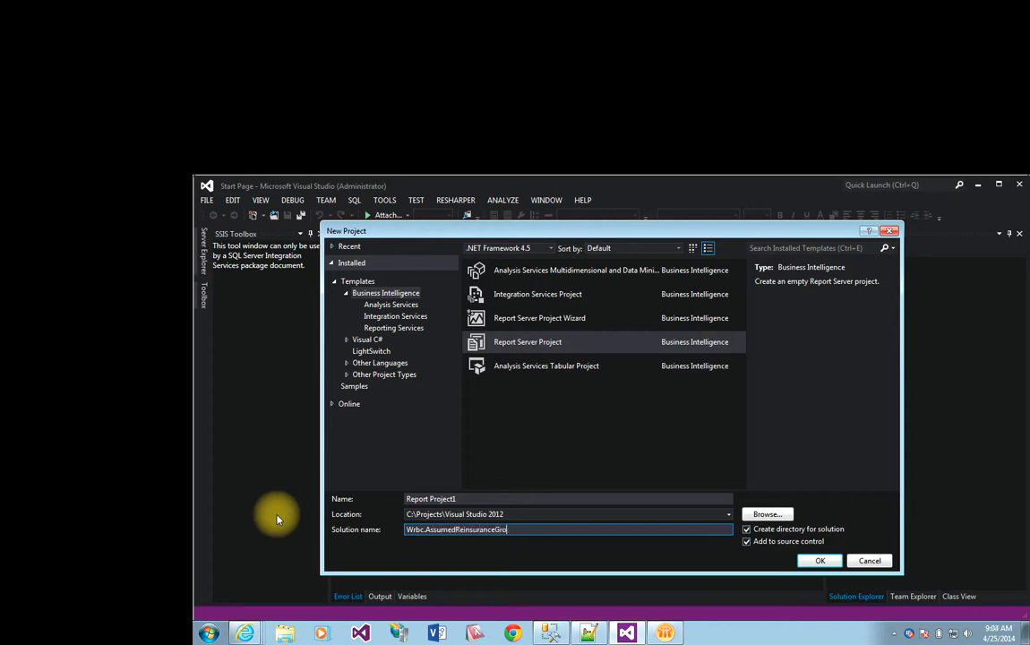
{"action": "type", "text": "up"}
Step: Name the project CompanyA, turn off adding it to source control, and create it
{"action": "key", "text": "shift+Tab"}
{"action": "key", "text": "shift+Tab"}
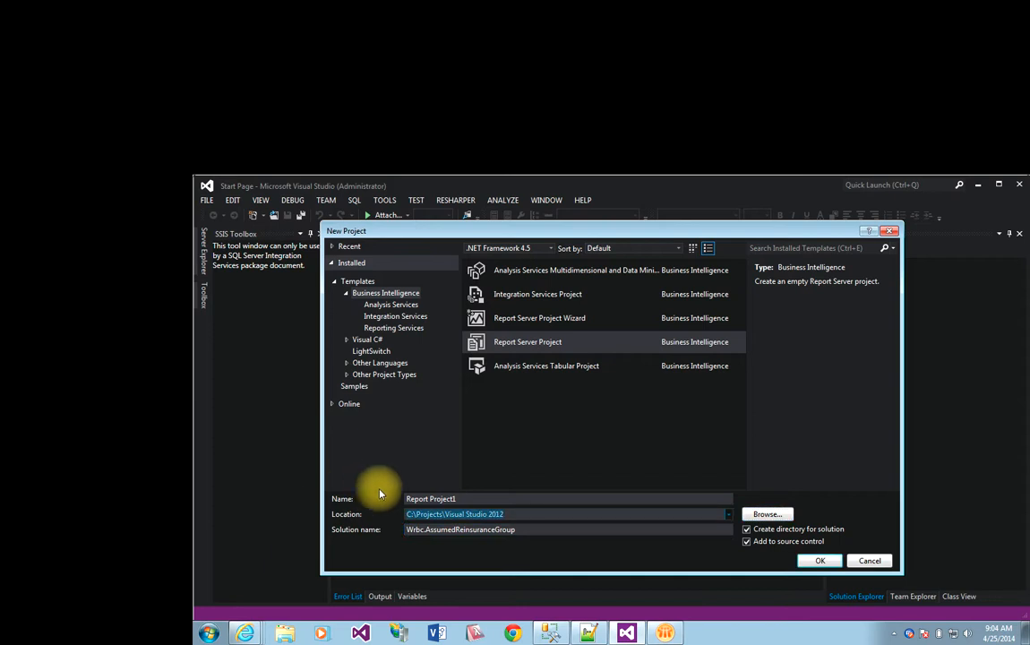
{"action": "key", "text": "shift+Tab"}
{"action": "type", "text": "Co"}
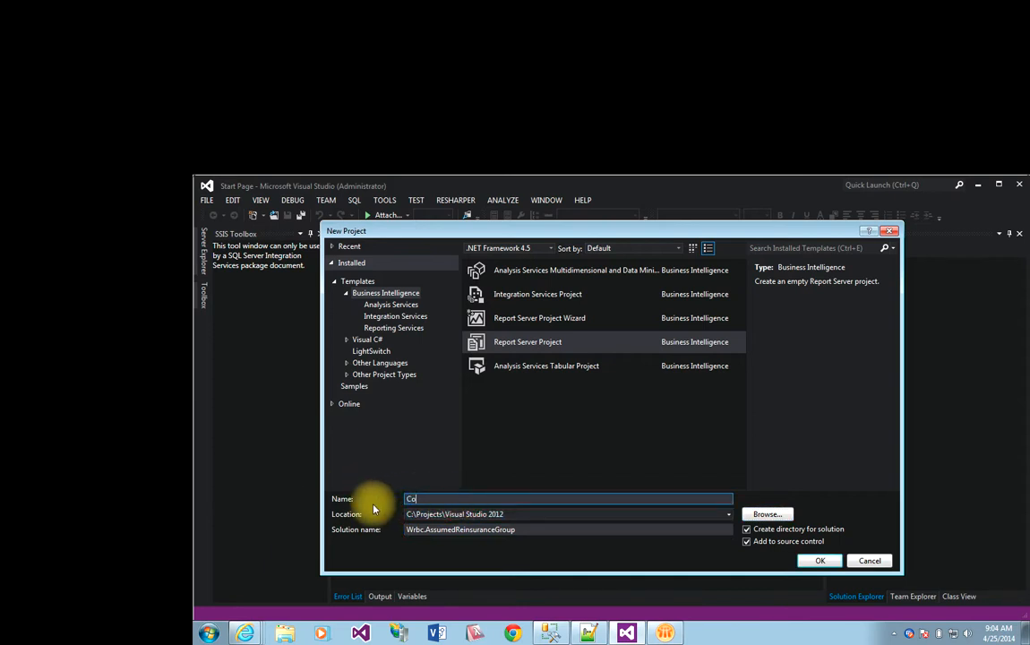
{"action": "type", "text": "mpanyA"}
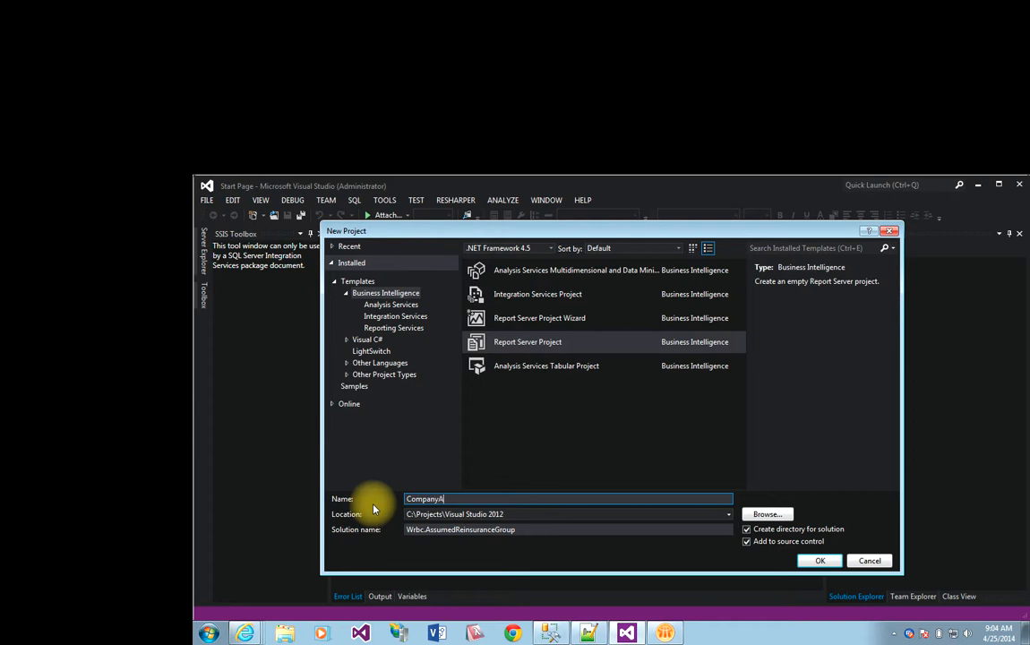
{"action": "left_click", "coordinate": [749, 543]}
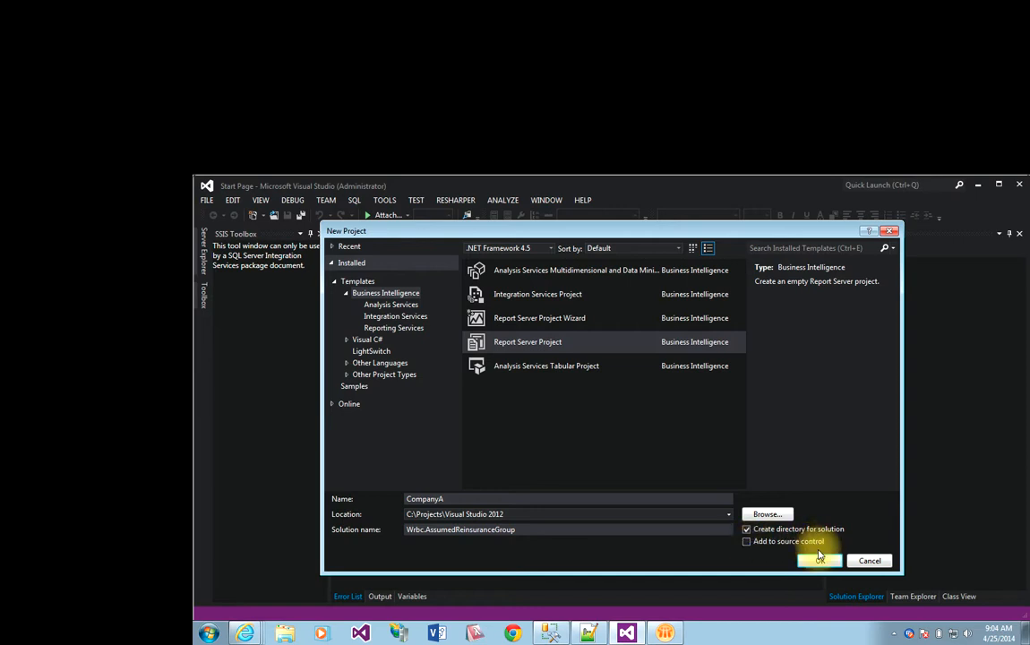
{"action": "left_click", "coordinate": [817, 565]}
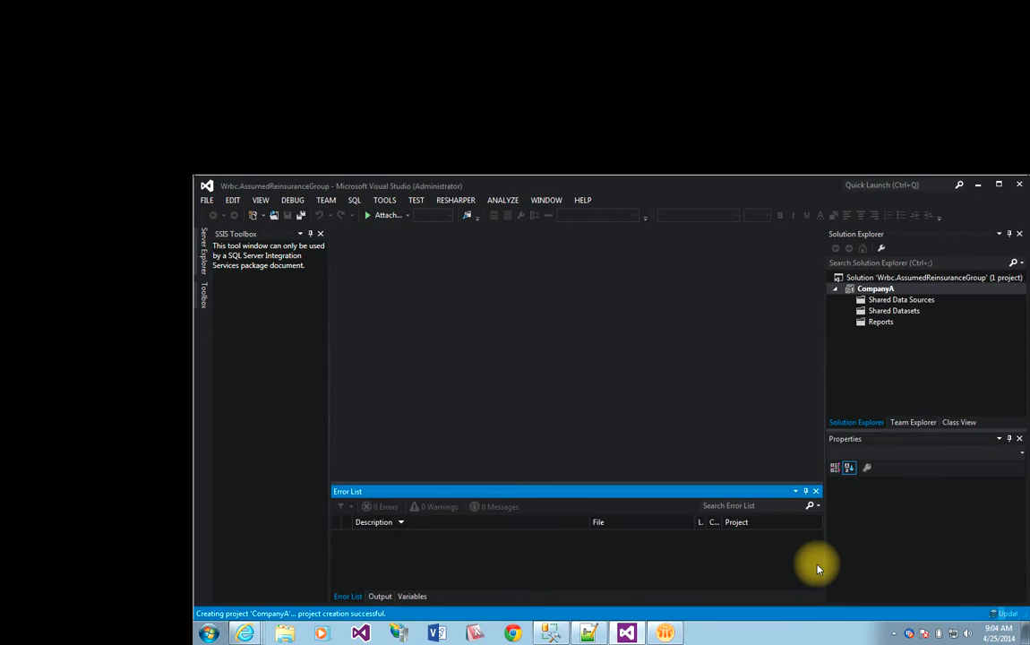
Step: Add a second Report Server Project named CompanyB to the Wrbc.AssumedReinsuranceGroup solution
{"action": "left_click", "coordinate": [879, 291]}
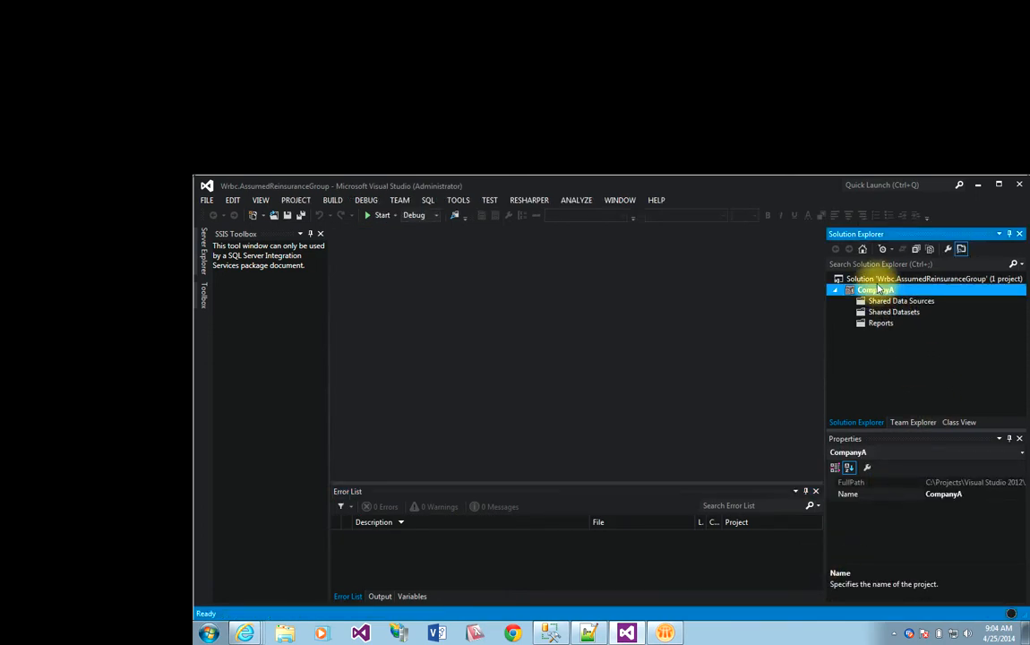
{"action": "left_click", "coordinate": [882, 278]}
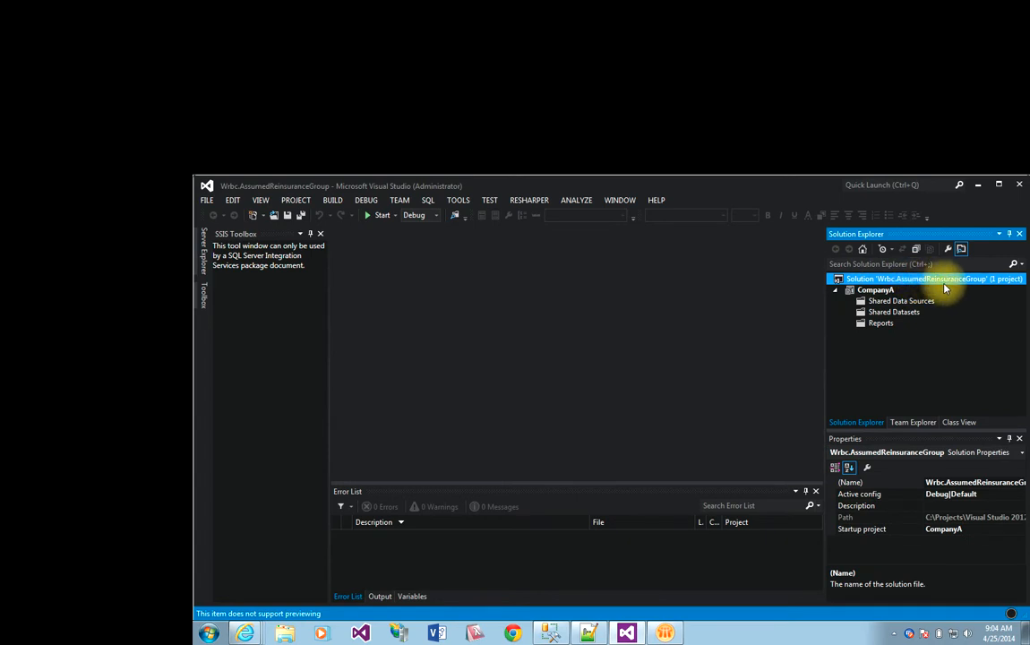
{"action": "left_click", "coordinate": [875, 291]}
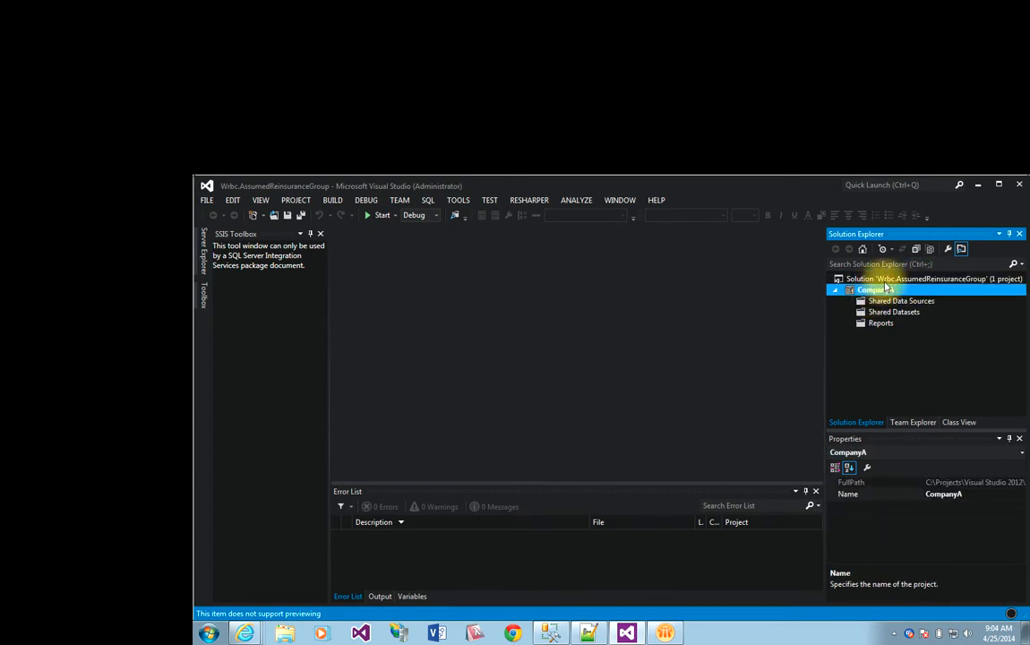
{"action": "left_click", "coordinate": [884, 281]}
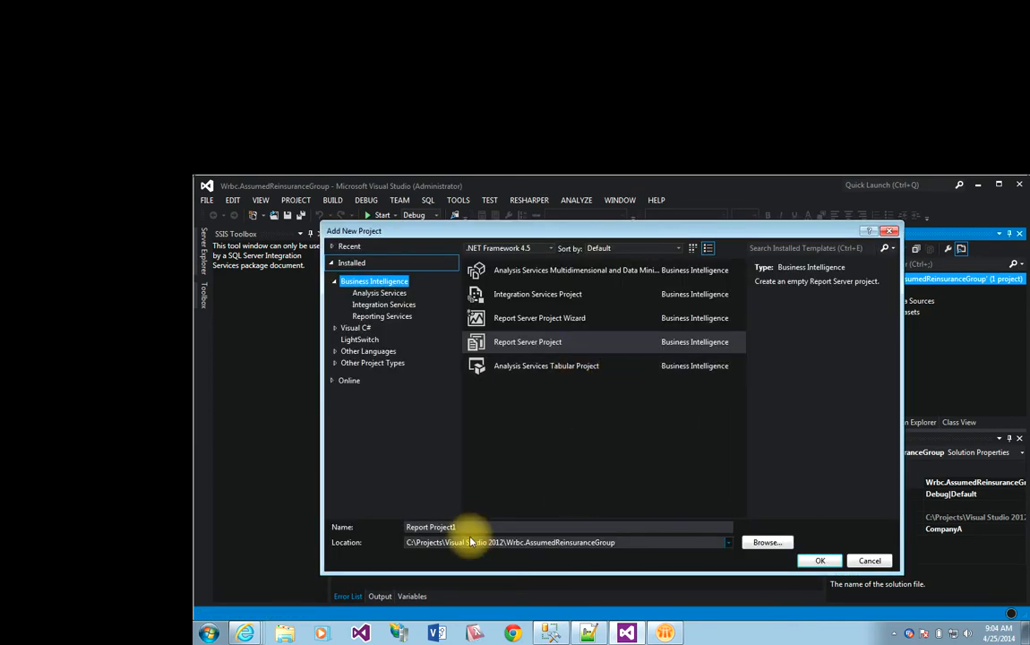
{"action": "triple_click", "coordinate": [428, 526]}
{"action": "type", "text": "Comp"}
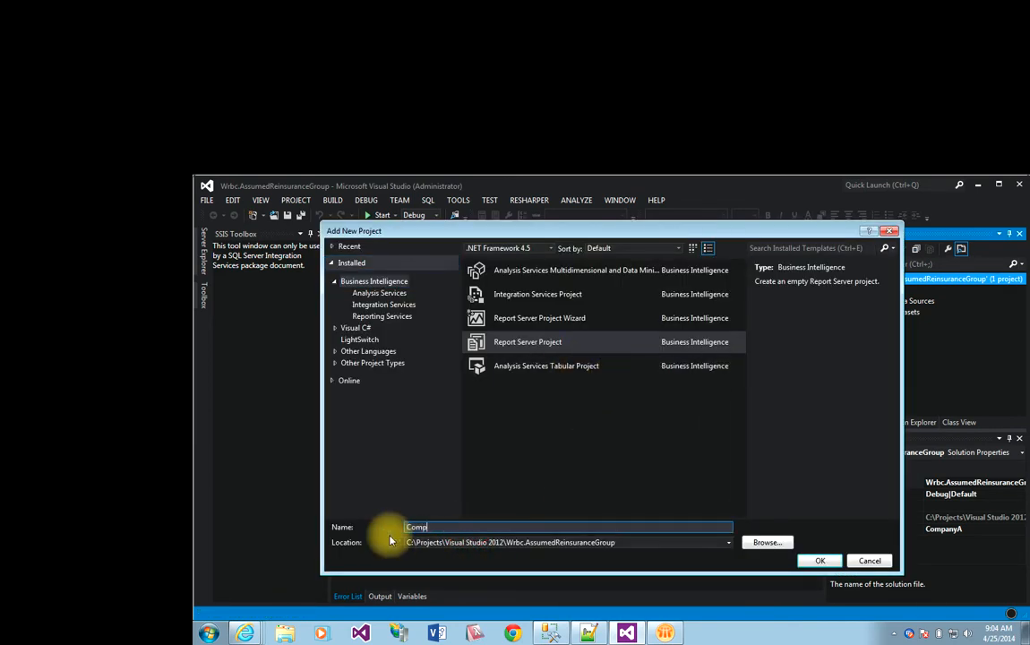
{"action": "type", "text": "anyB"}
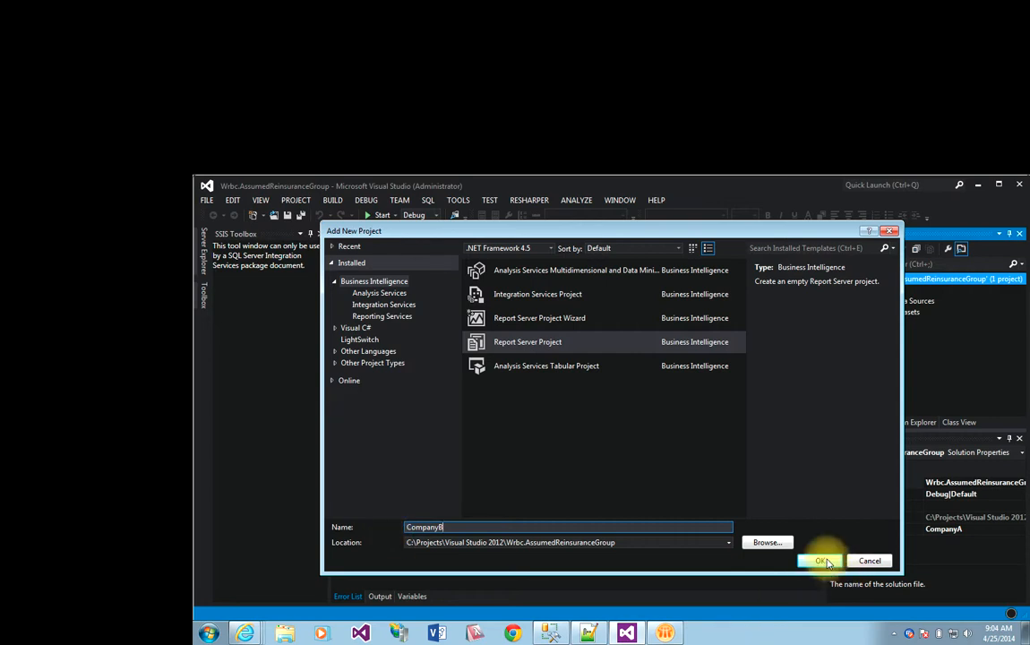
{"action": "left_click", "coordinate": [822, 561]}
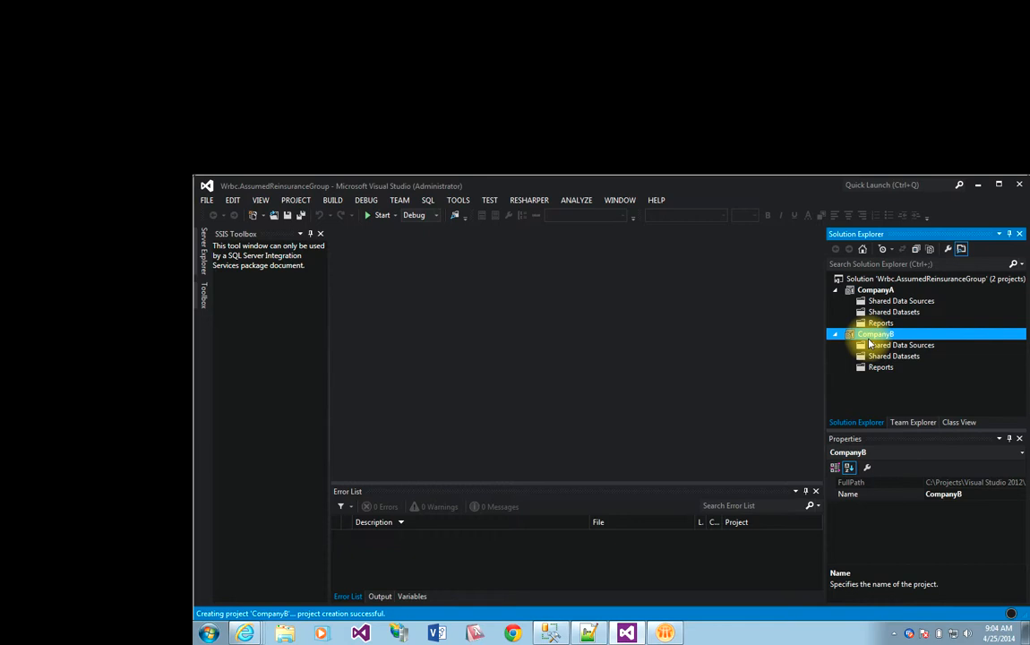
Step: Start a new shared data source in CompanyA and set its connection's server name to btsdesql117
{"action": "left_click", "coordinate": [882, 291]}
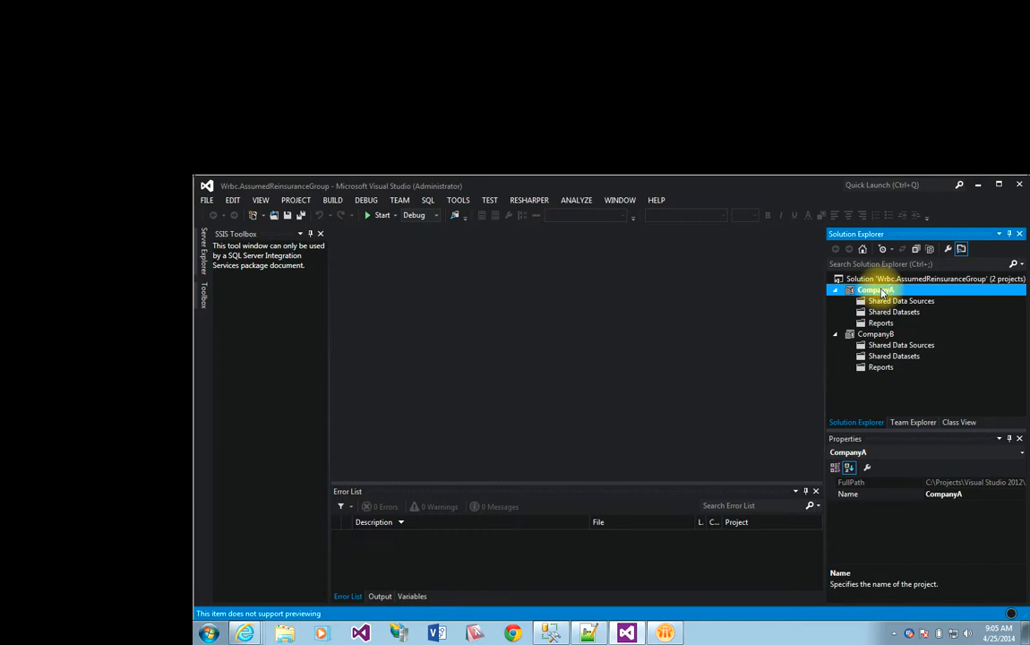
{"action": "left_click", "coordinate": [883, 302]}
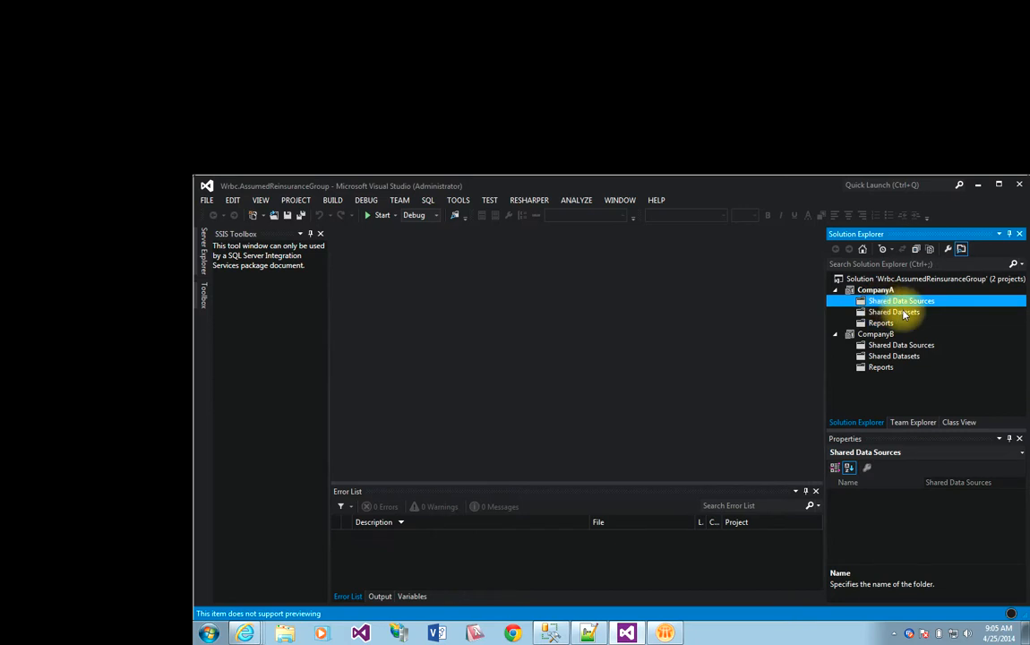
{"action": "left_click", "coordinate": [905, 314]}
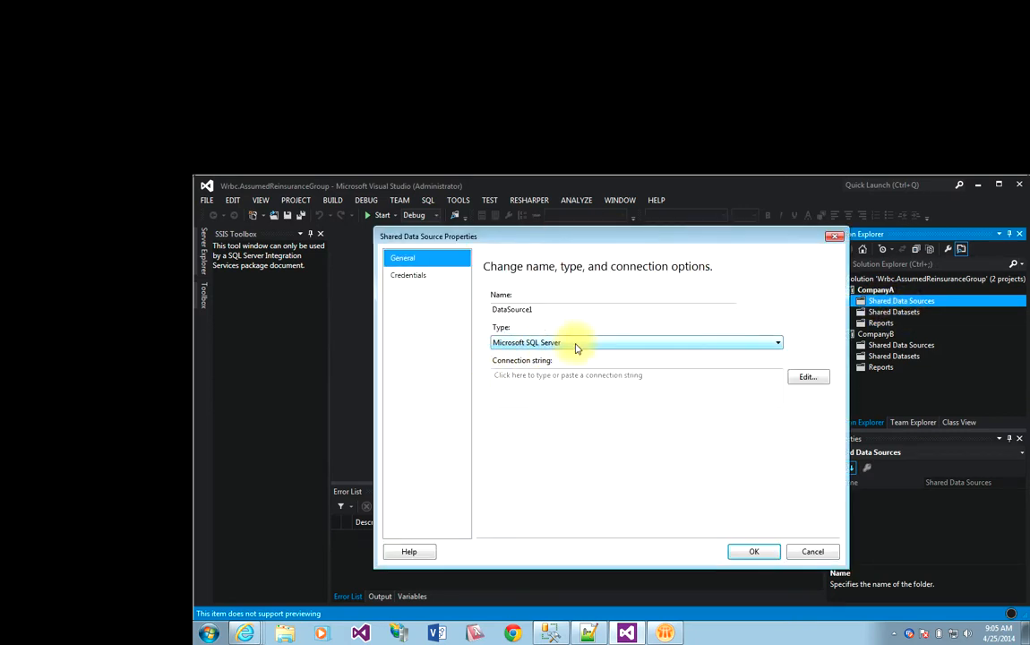
{"action": "left_click", "coordinate": [804, 378]}
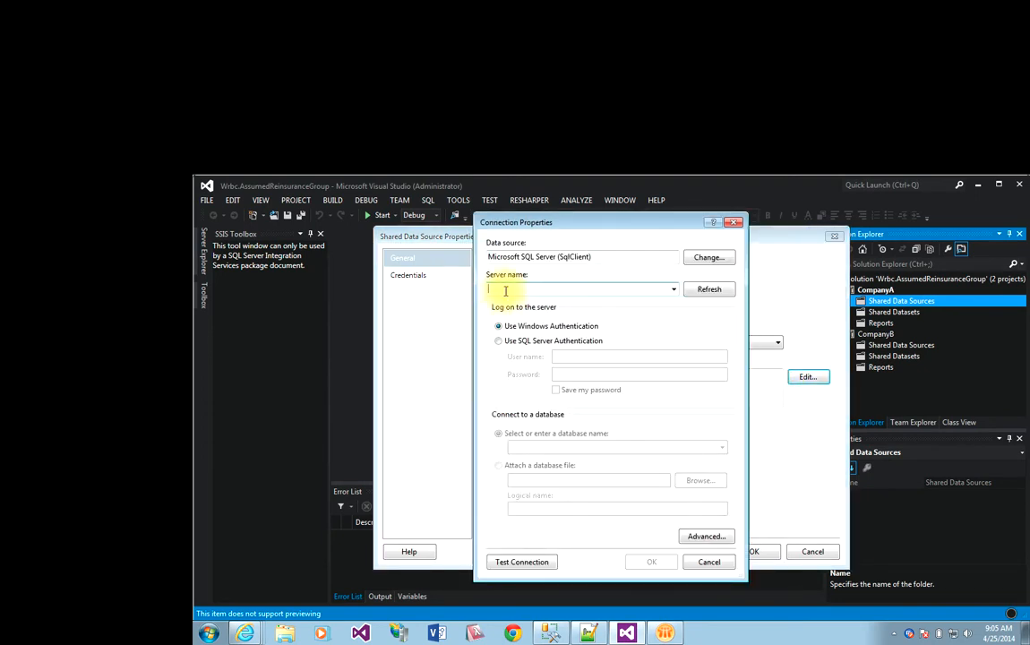
{"action": "left_click", "coordinate": [506, 291]}
{"action": "type", "text": "btsdsql"}
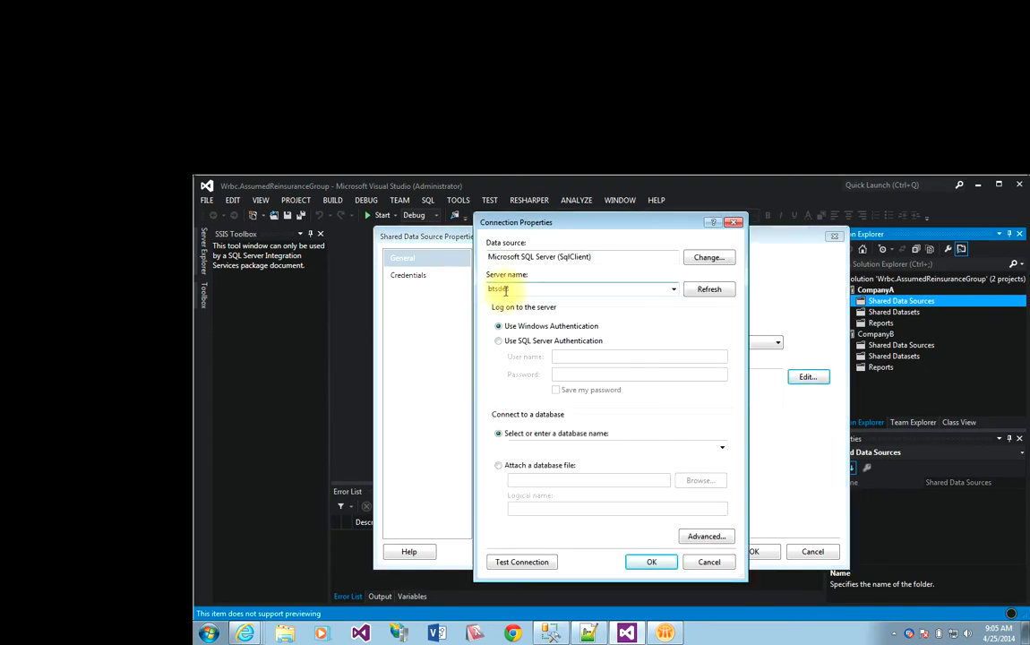
{"action": "type", "text": "117"}
Step: Use SQL Server Authentication with user name U_Reporting, enter the account password, and have the password saved
{"action": "left_click", "coordinate": [499, 340]}
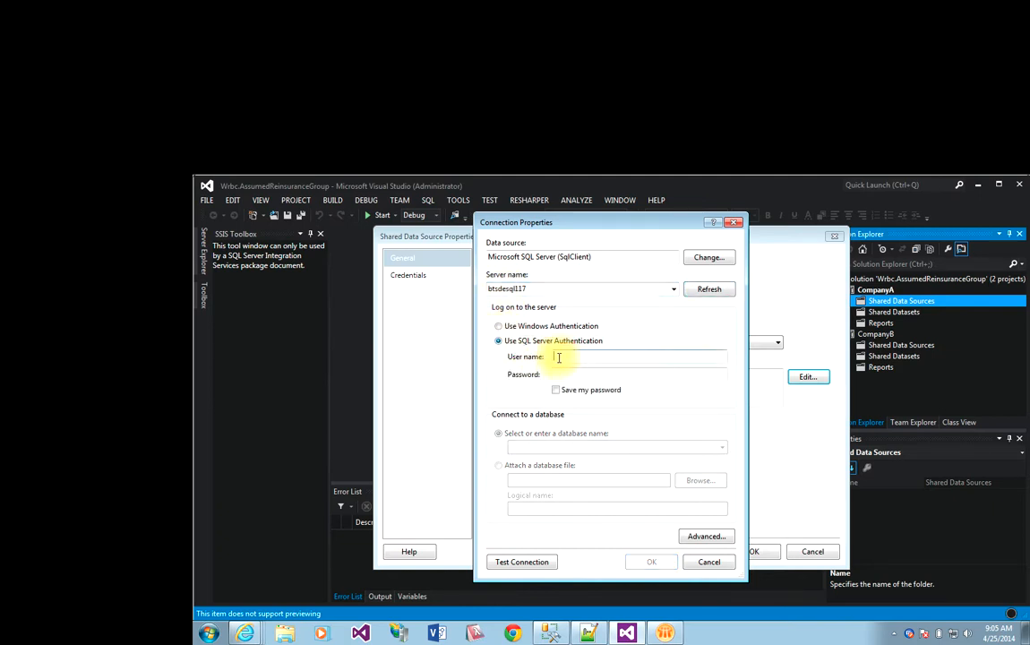
{"action": "left_click", "coordinate": [556, 356]}
{"action": "type", "text": "LTReporting"}
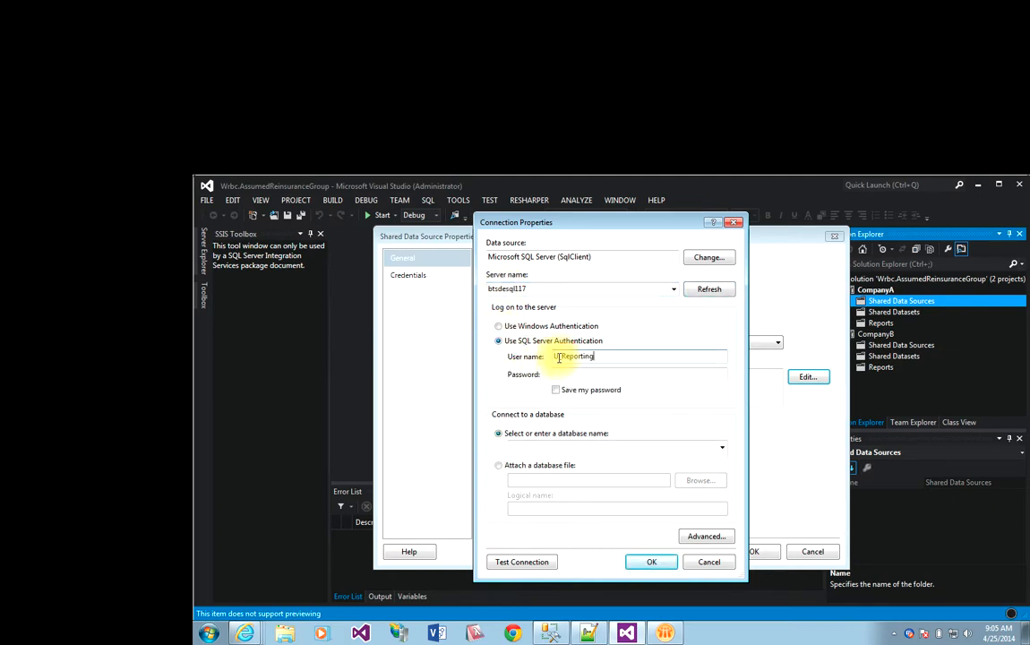
{"action": "key", "text": "Tab"}
{"action": "type", "text": "••••••"}
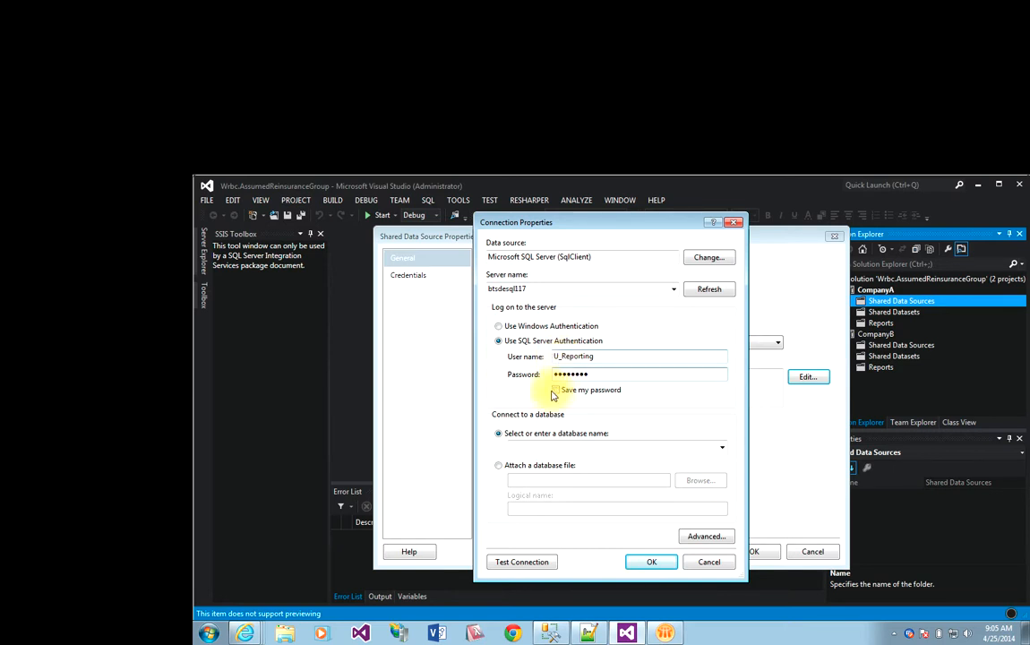
{"action": "left_click", "coordinate": [555, 390]}
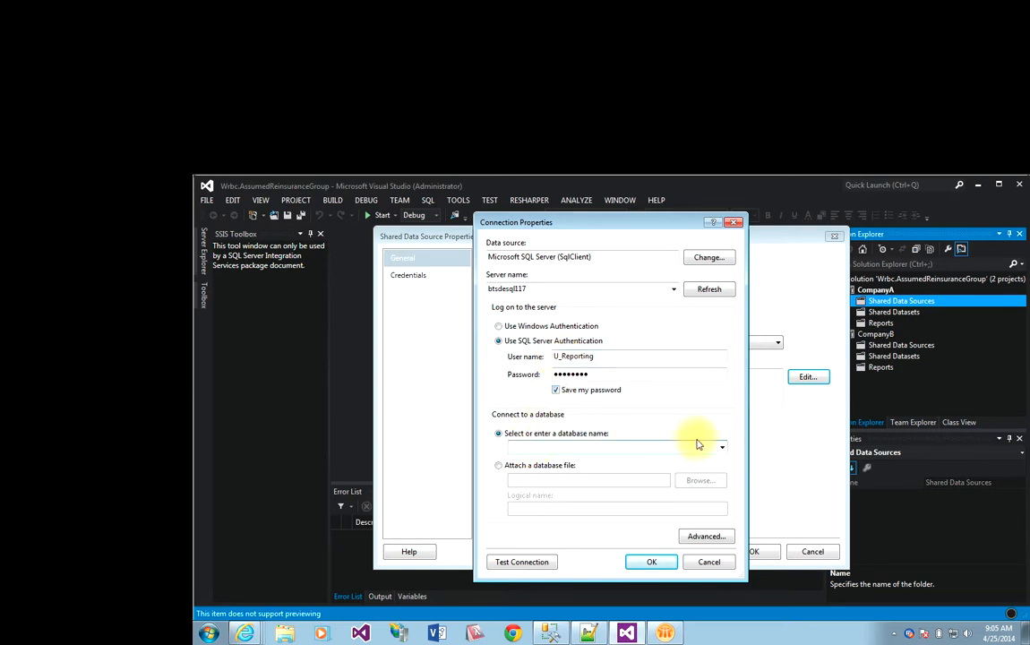
Step: Choose the BPEM_CAPTURE database, test the connection, and accept the connection properties
{"action": "left_click", "coordinate": [723, 448]}
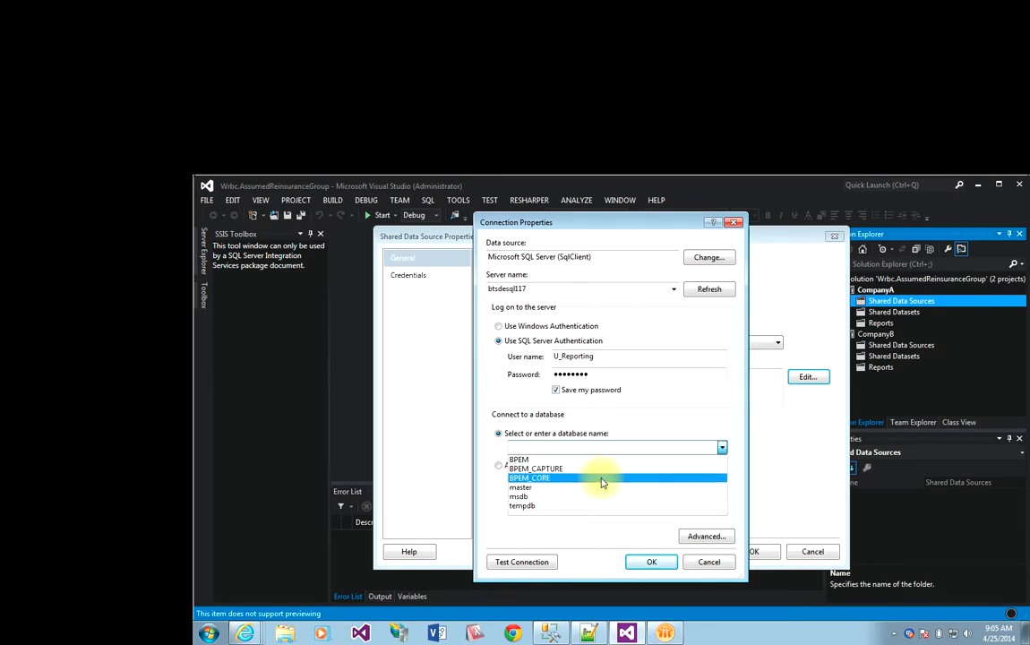
{"action": "left_click", "coordinate": [601, 468]}
{"action": "left_click", "coordinate": [523, 560]}
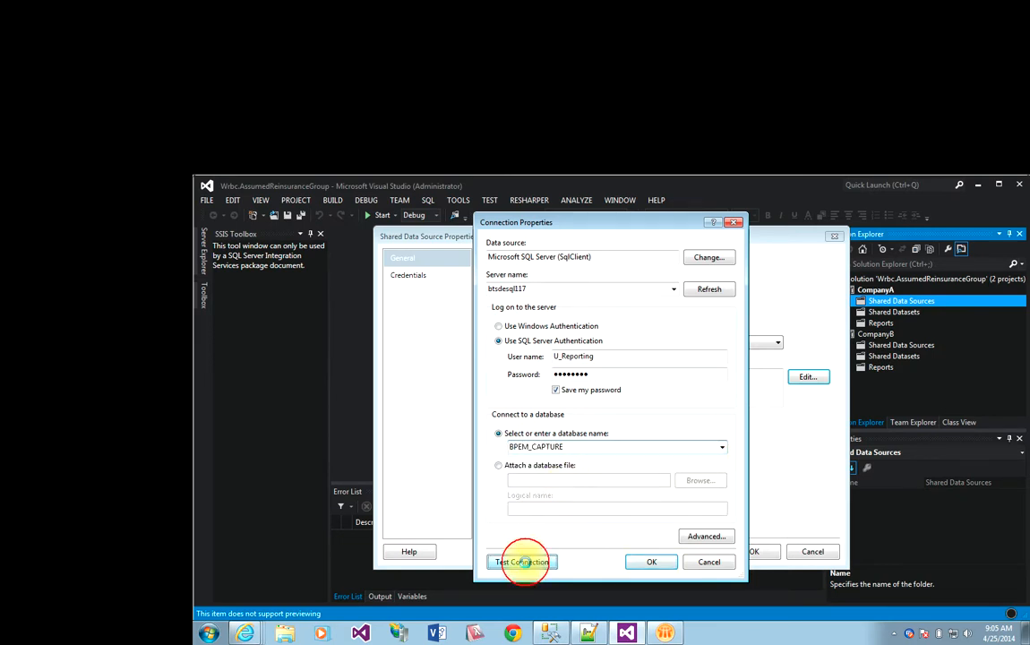
{"action": "left_click", "coordinate": [659, 446]}
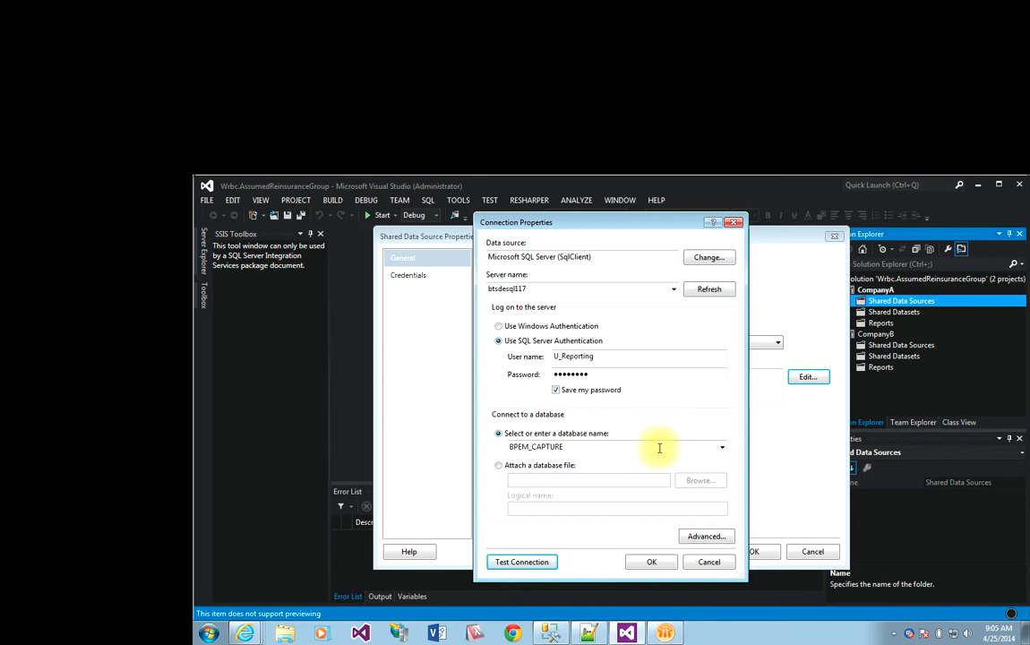
{"action": "left_click", "coordinate": [643, 559]}
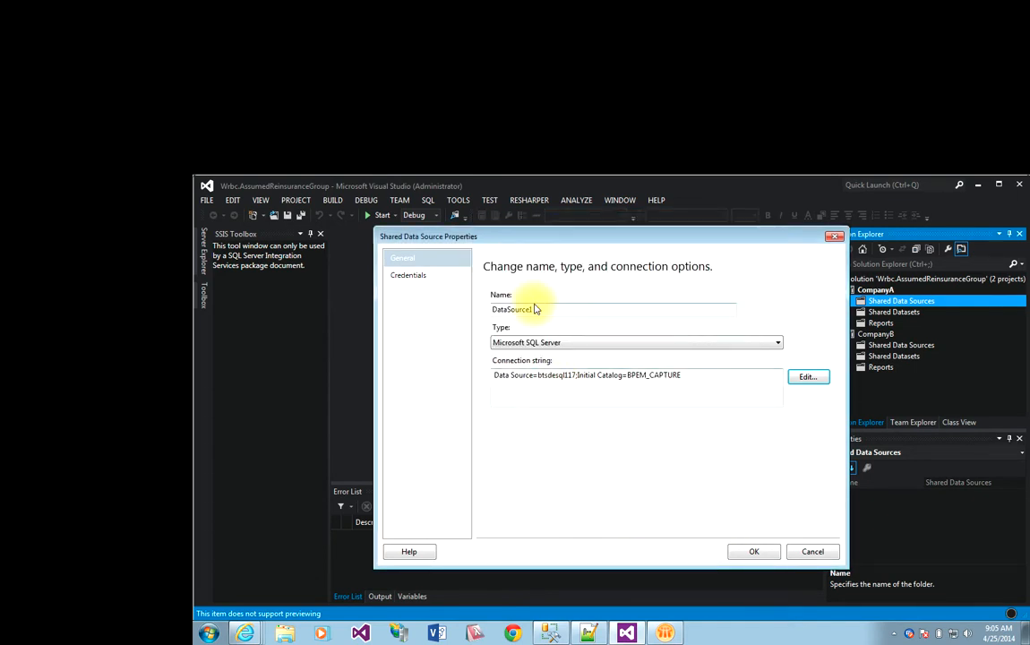
Step: Name the shared data source "btsdesql117 - BPEM_CAPTURE", check its credentials, create it, and expand CompanyA's Shared Data Sources folder
{"action": "left_click_drag", "start_coordinate": [536, 309], "coordinate": [354, 320]}
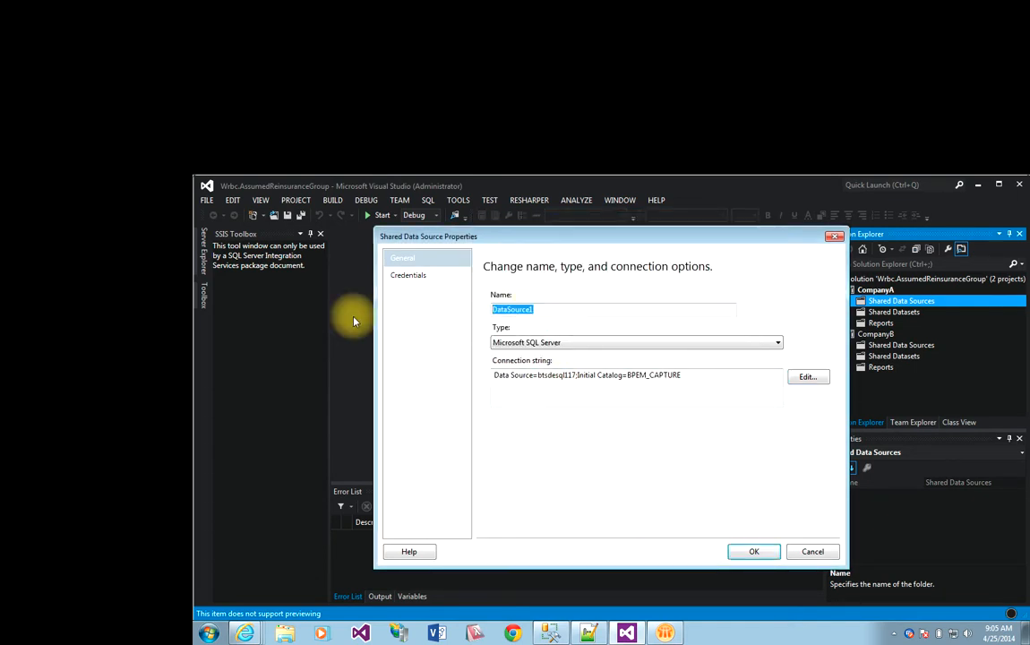
{"action": "type", "text": "btsdesql117 - BPEM_CAPTURE"}
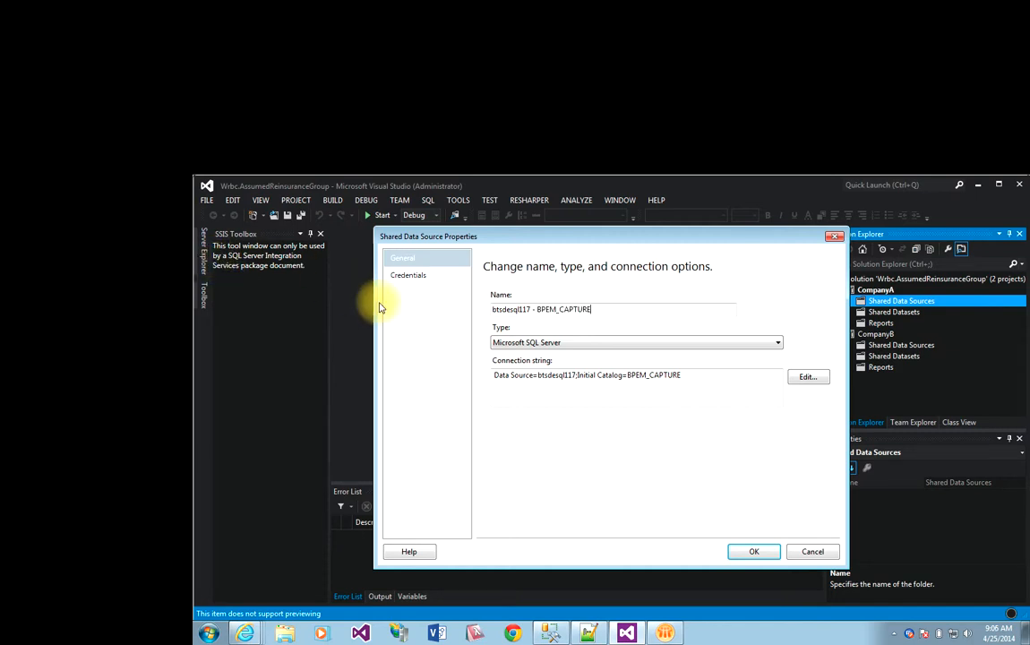
{"action": "left_click", "coordinate": [421, 274]}
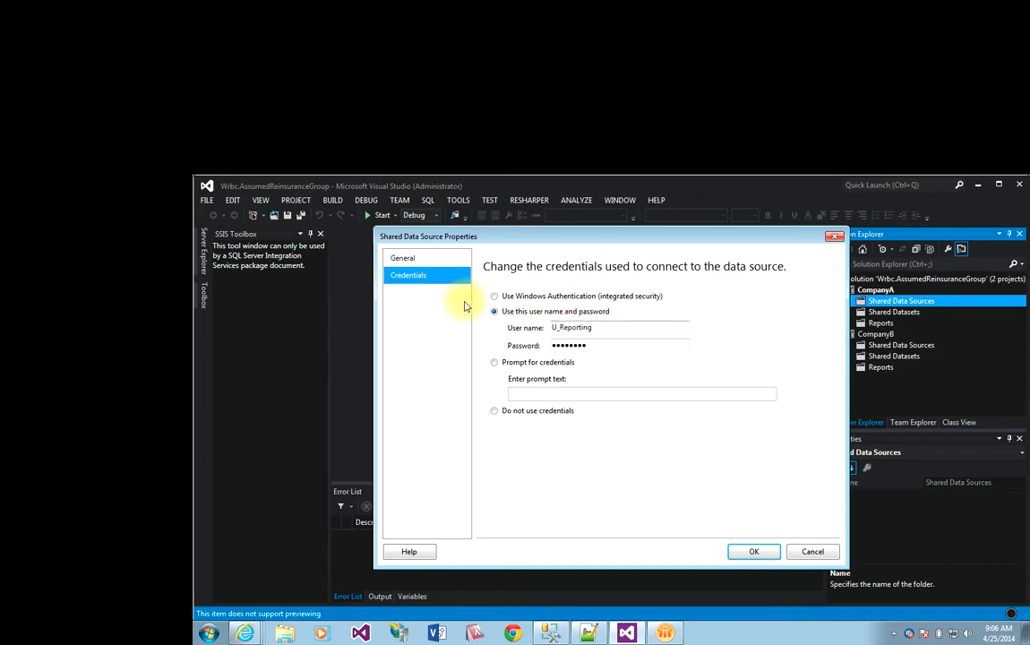
{"action": "left_click", "coordinate": [756, 548]}
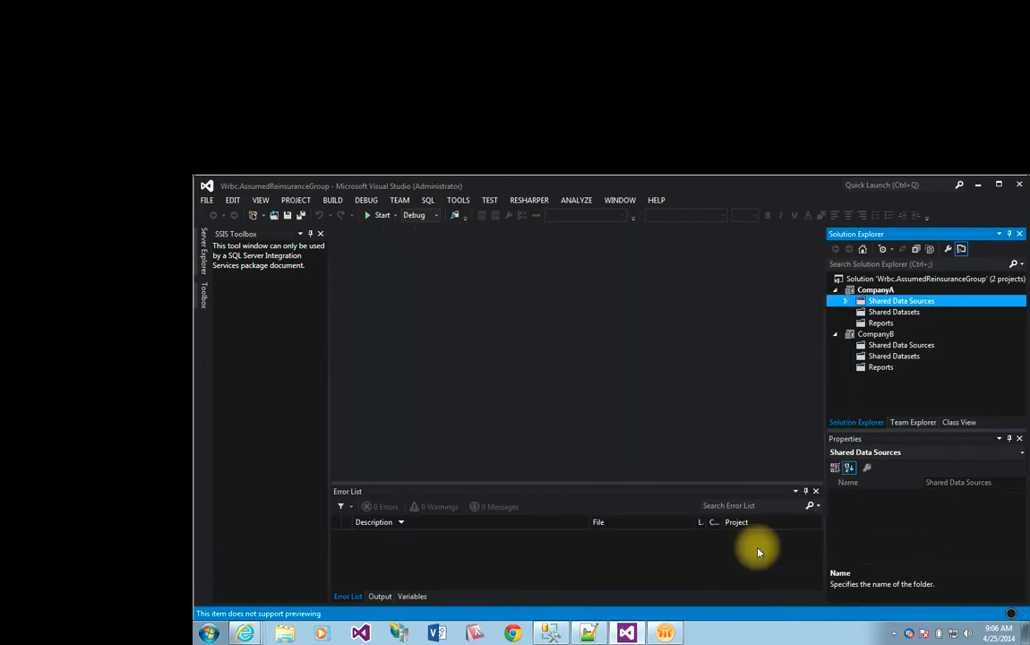
{"action": "left_click", "coordinate": [847, 301]}
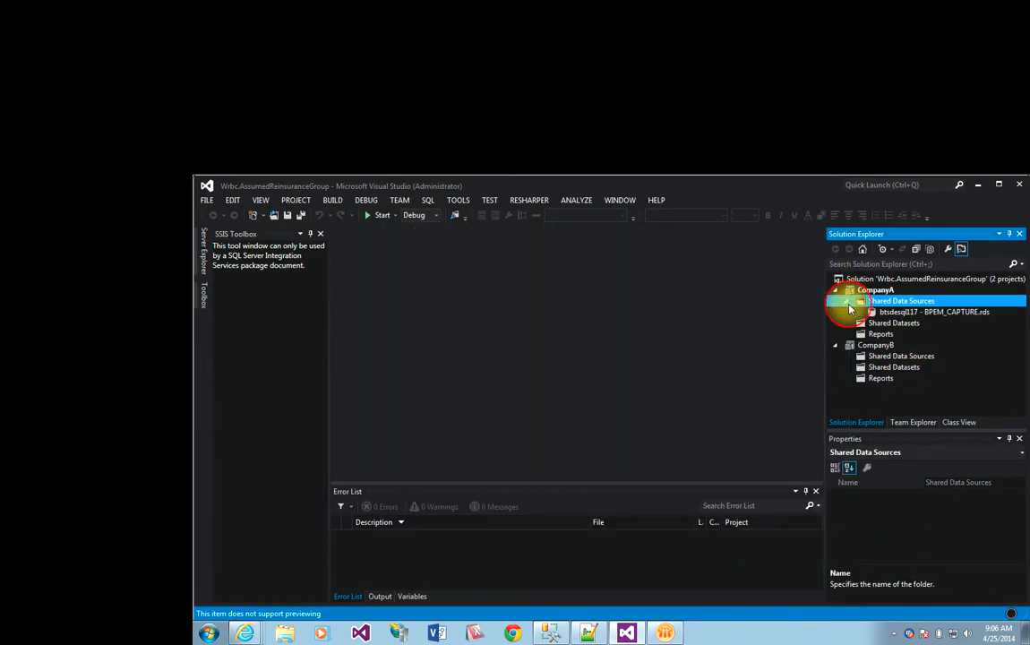
Step: Start a new wizard-based report in CompanyA's Reports folder using the shared data source "btsdesql117 - BPEM_CAPTURE"
{"action": "left_click", "coordinate": [889, 334]}
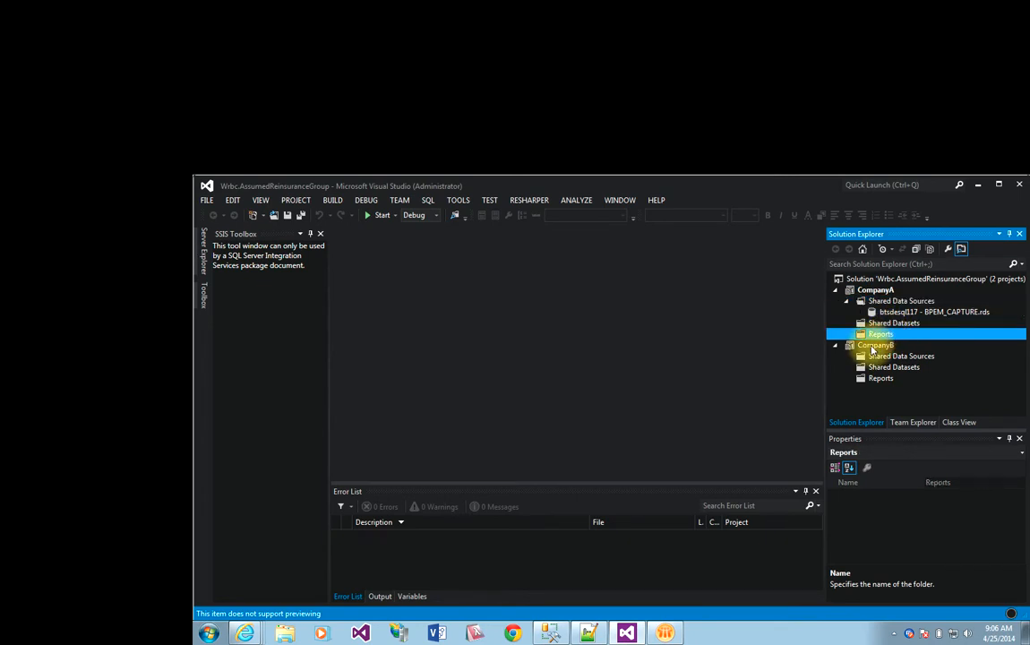
{"action": "left_click", "coordinate": [869, 347]}
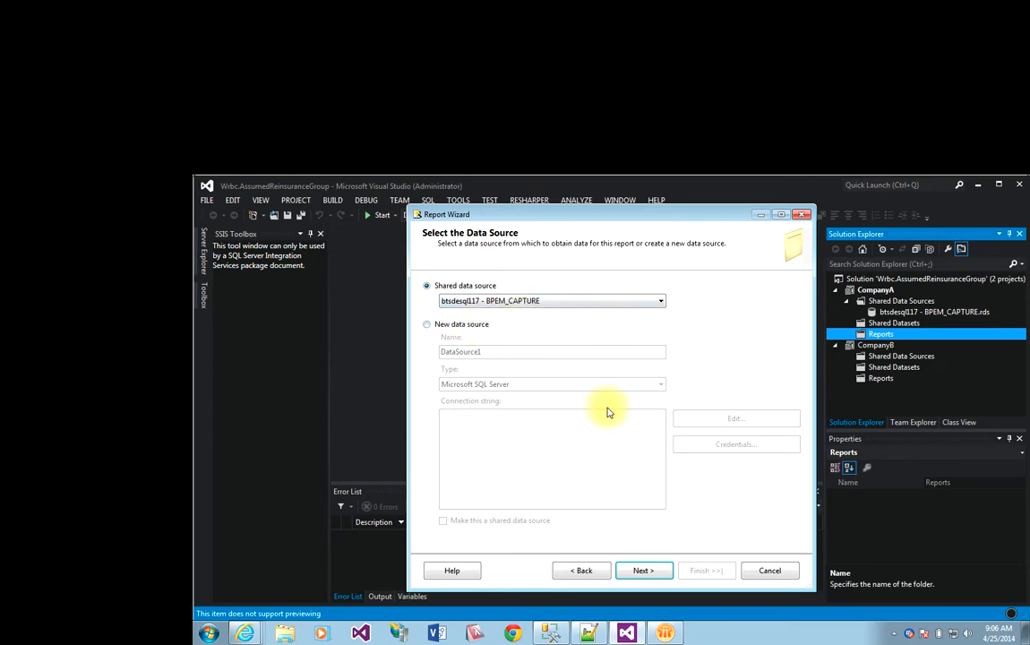
{"action": "left_click", "coordinate": [534, 301]}
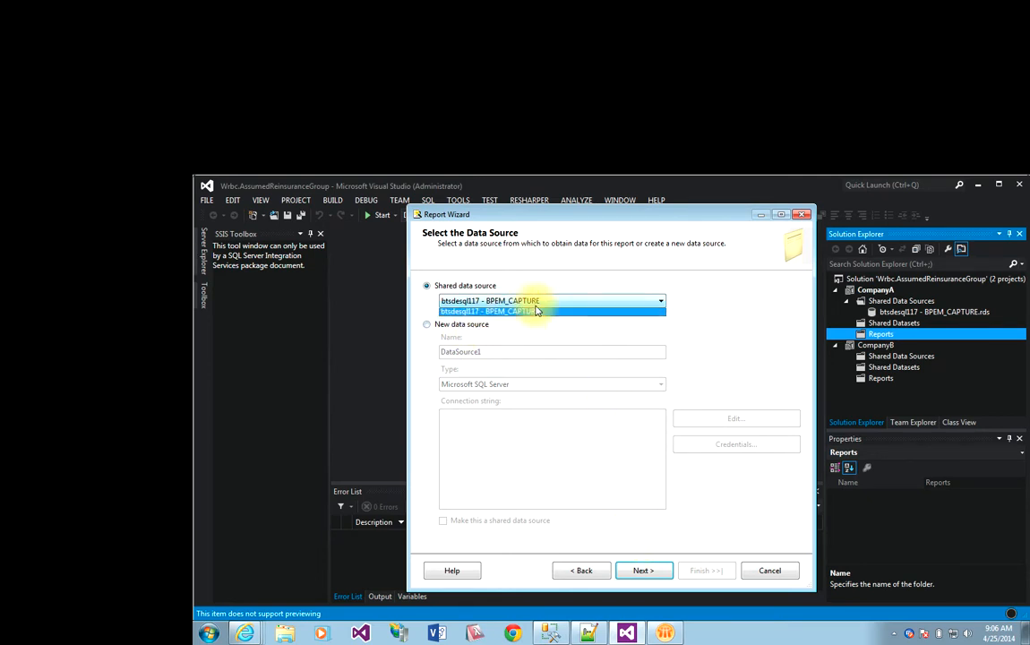
{"action": "left_click", "coordinate": [534, 309]}
{"action": "left_click", "coordinate": [646, 570]}
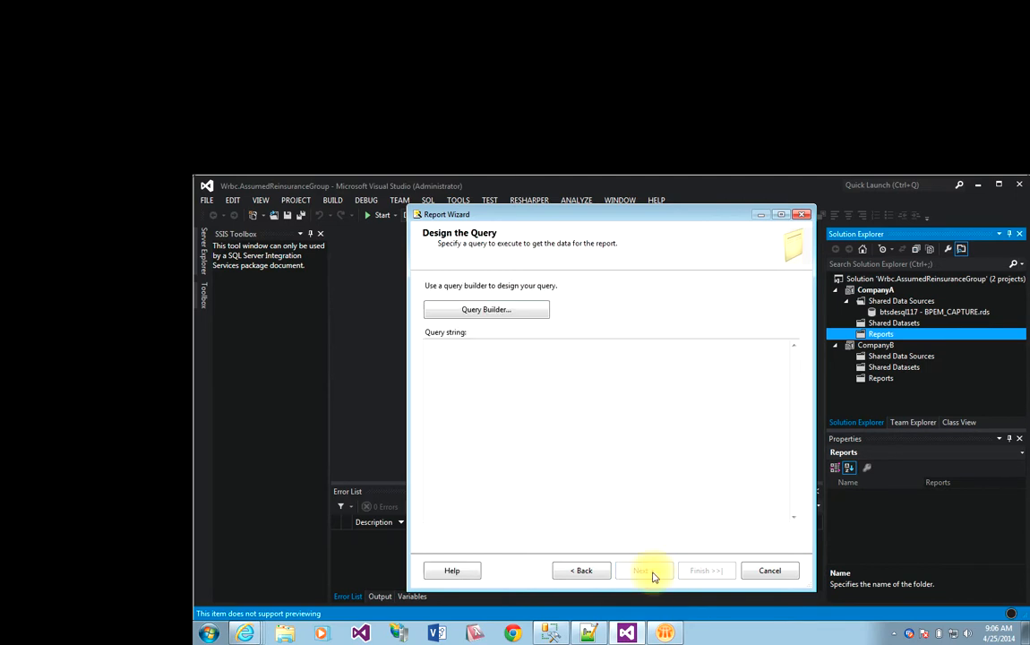
Step: Enter the report query "Select 'Hello World' SharePoint" and continue to the report type
{"action": "type", "text": "S"}
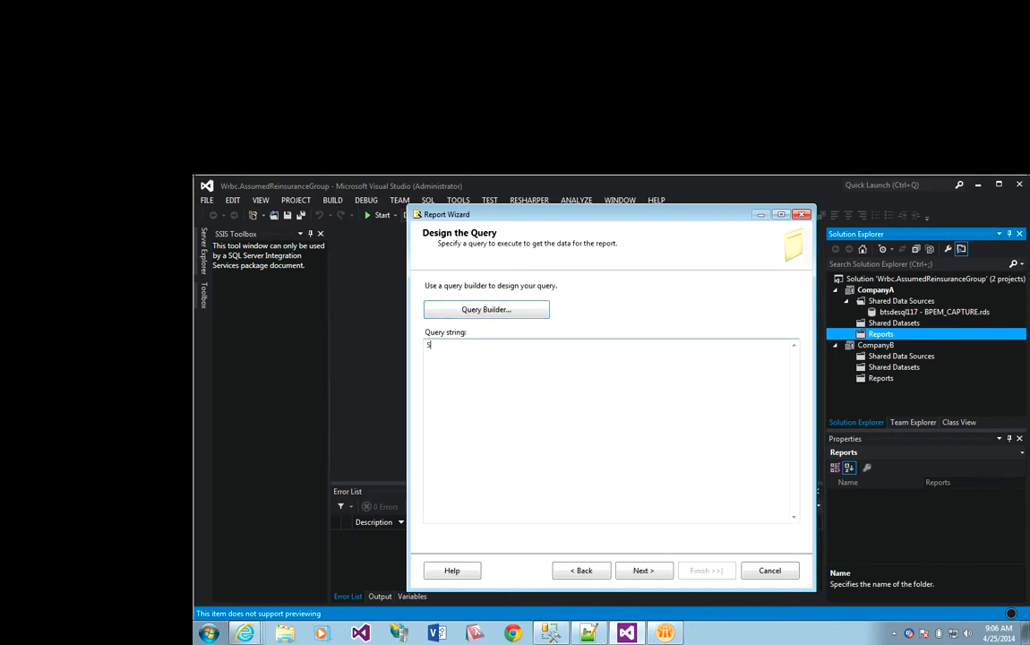
{"action": "type", "text": "elect 'Hello World' SharePoint"}
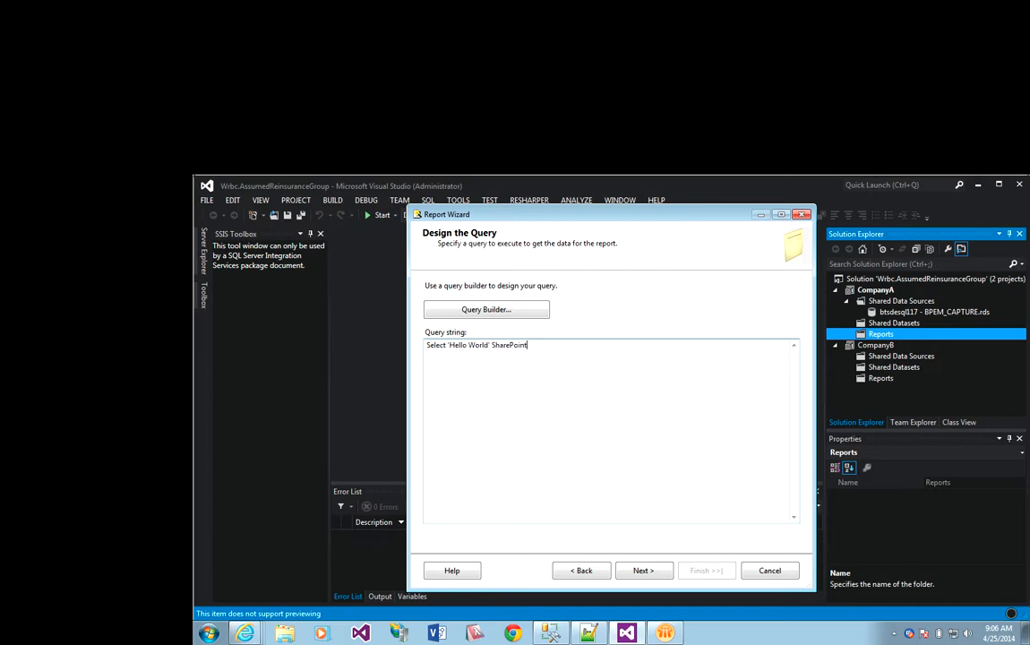
{"action": "left_click", "coordinate": [651, 574]}
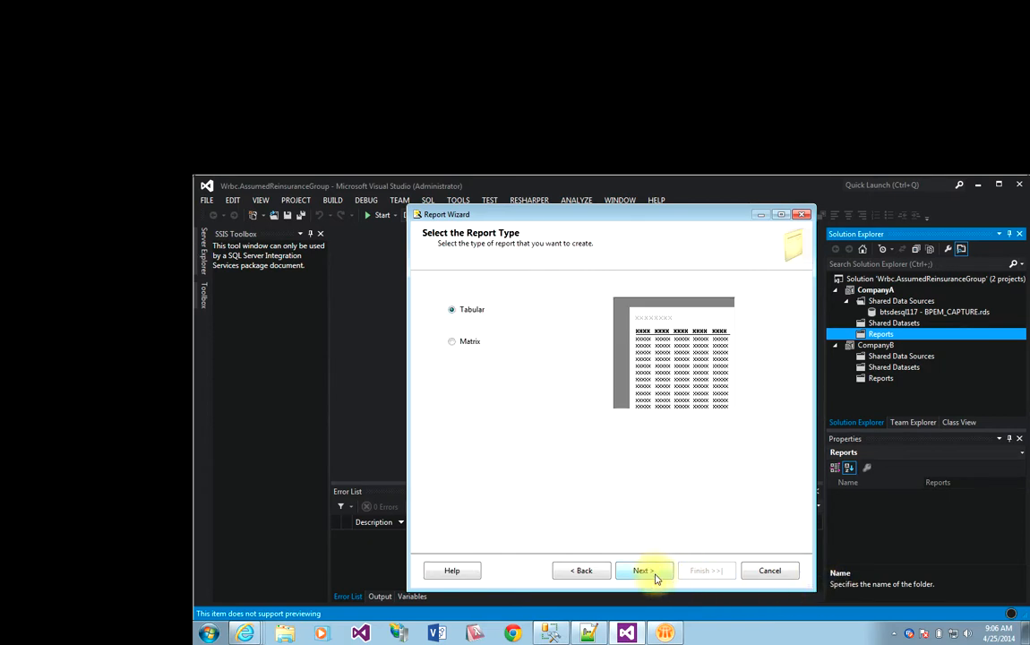
Step: Accept the Tabular report type and place the SharePoint field in the table's details section
{"action": "left_click", "coordinate": [641, 569]}
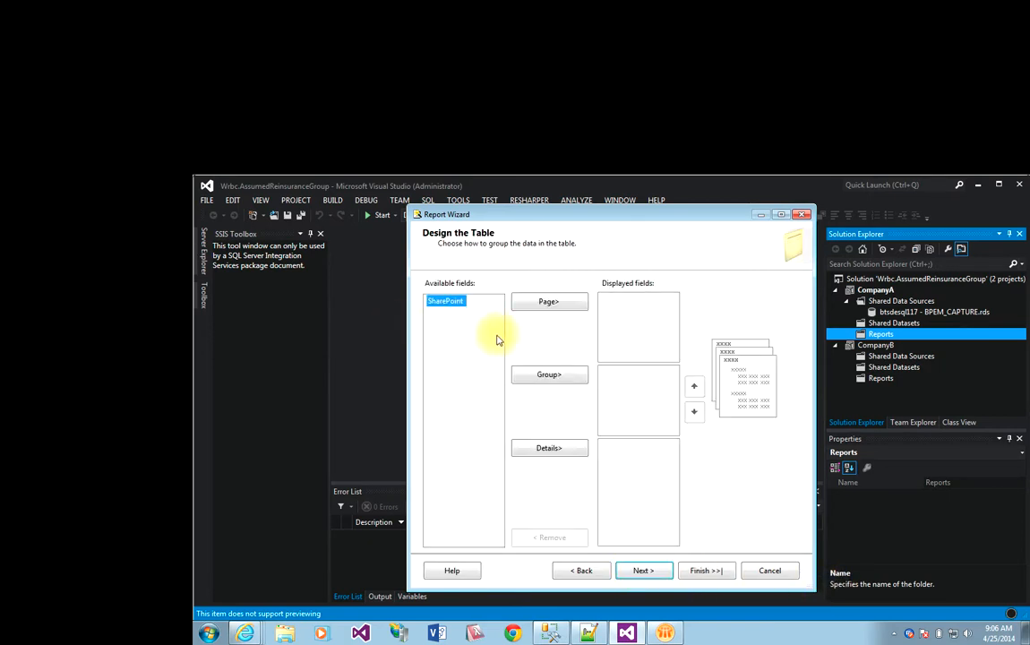
{"action": "left_click_drag", "start_coordinate": [447, 301], "coordinate": [638, 471]}
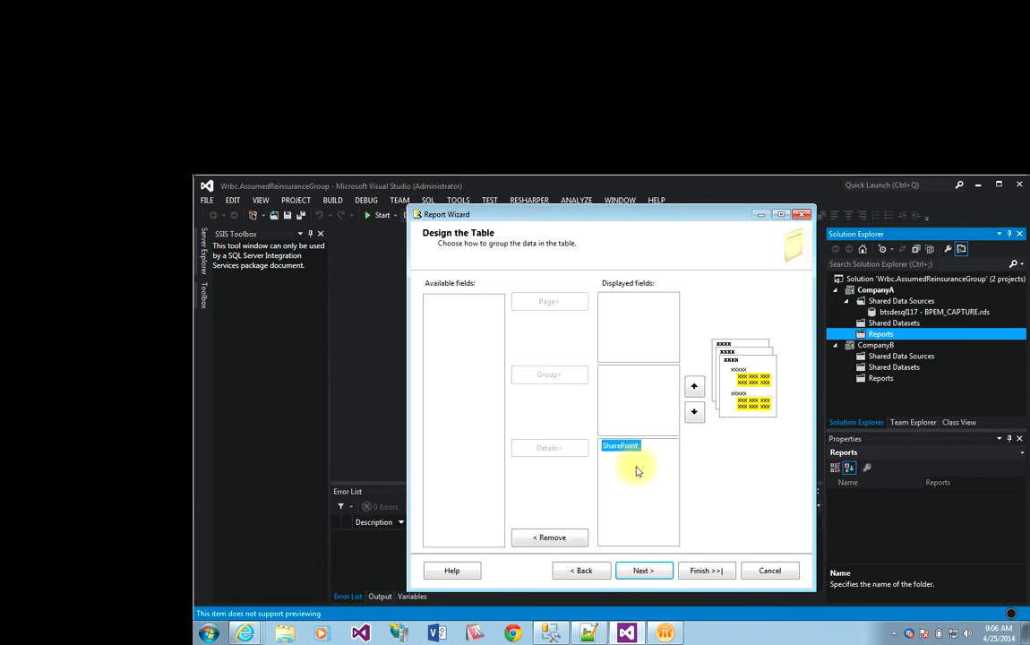
{"action": "left_click", "coordinate": [641, 570]}
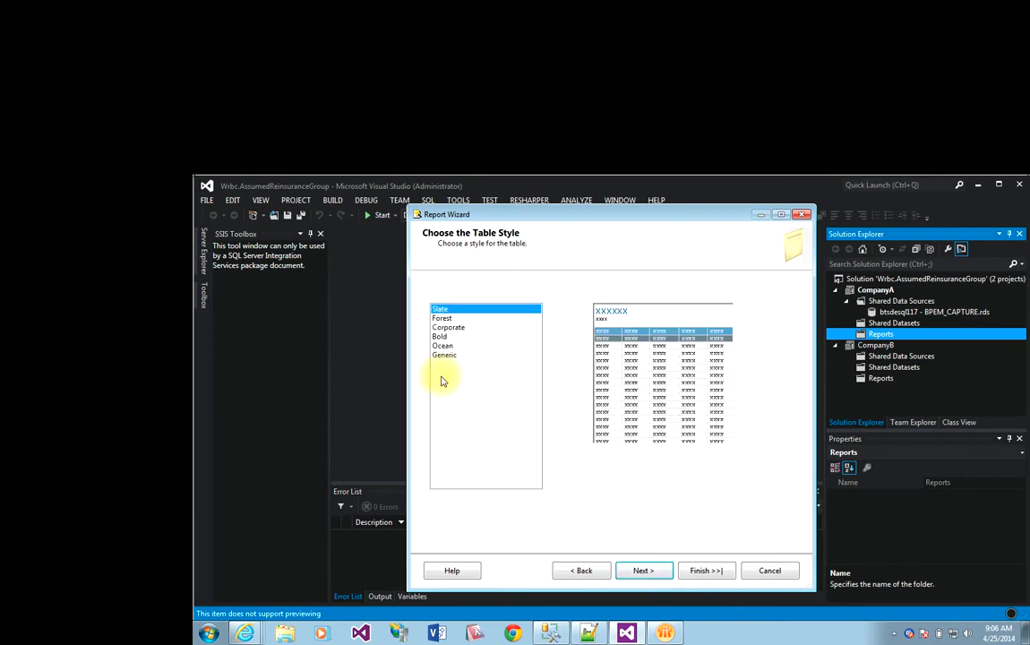
Step: Apply the Forest table style, name the report HelloWorld, and finish creating it
{"action": "left_click", "coordinate": [471, 319]}
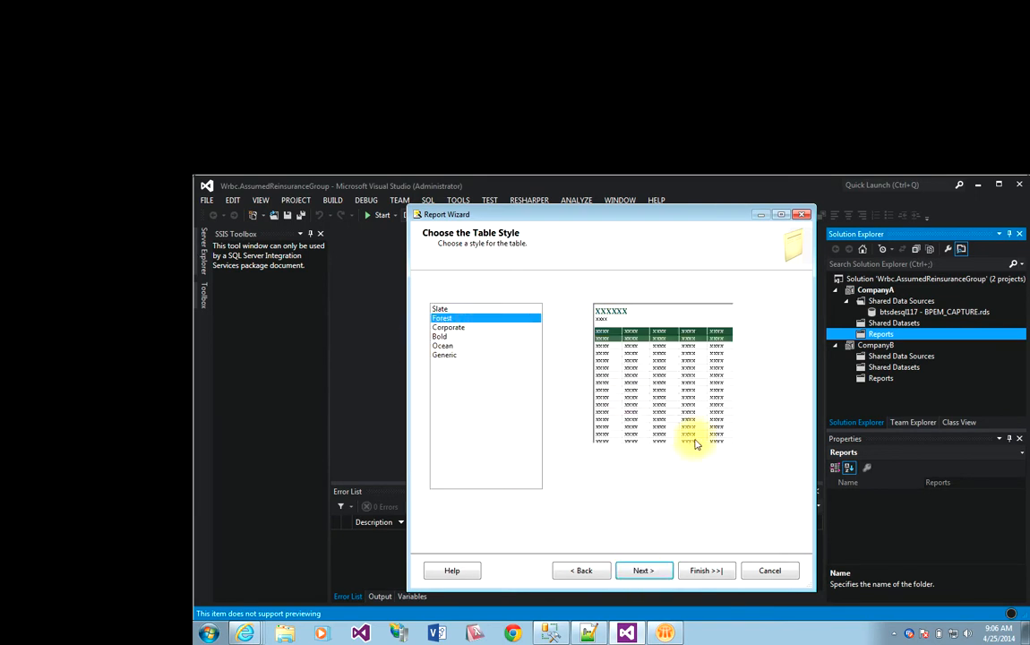
{"action": "left_click", "coordinate": [644, 570]}
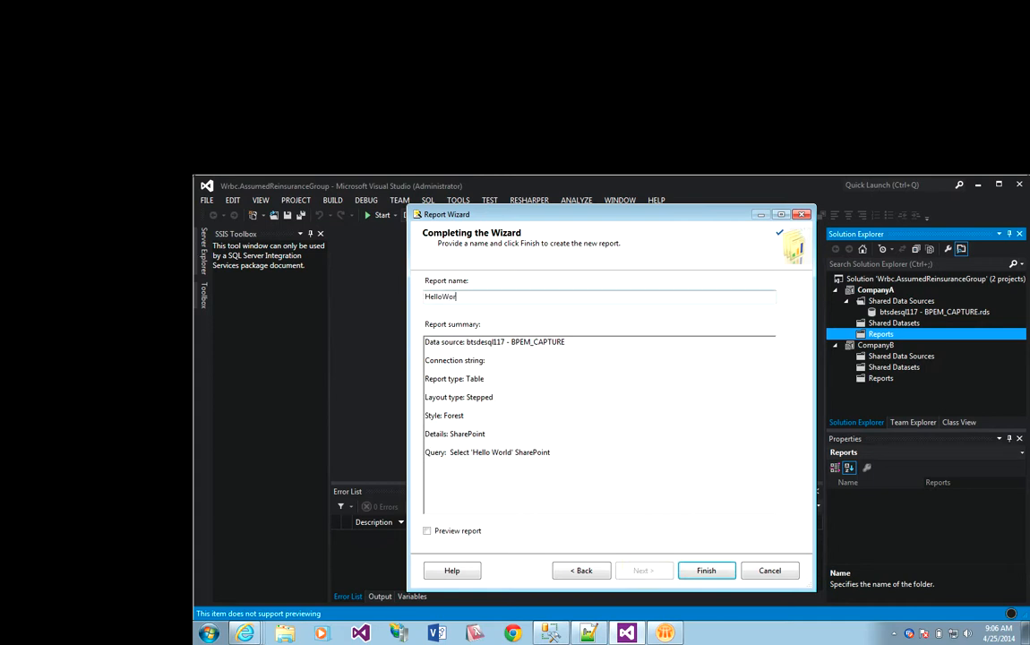
{"action": "left_click", "coordinate": [707, 571]}
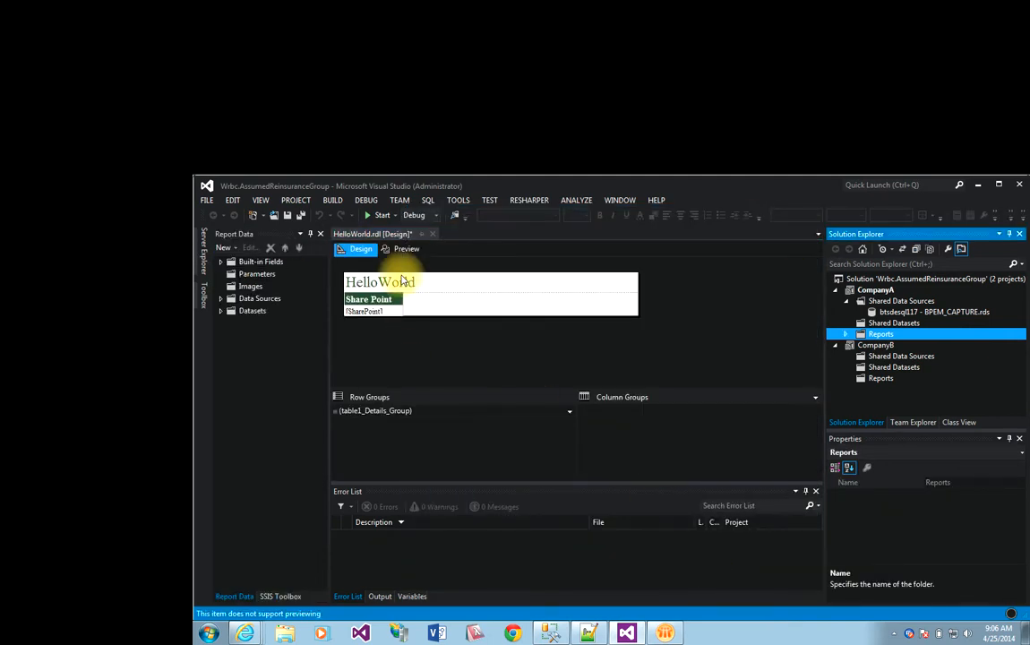
Step: Preview the HelloWorld report, then check the properties of CompanyA's shared data source without changing them
{"action": "left_click", "coordinate": [403, 249]}
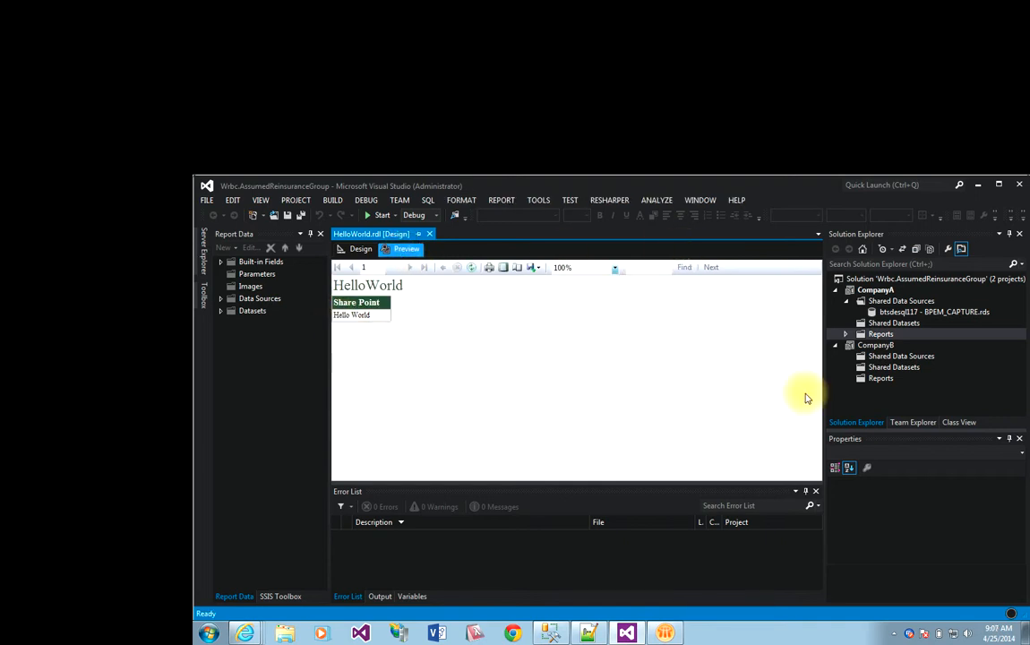
{"action": "double_click", "coordinate": [854, 338]}
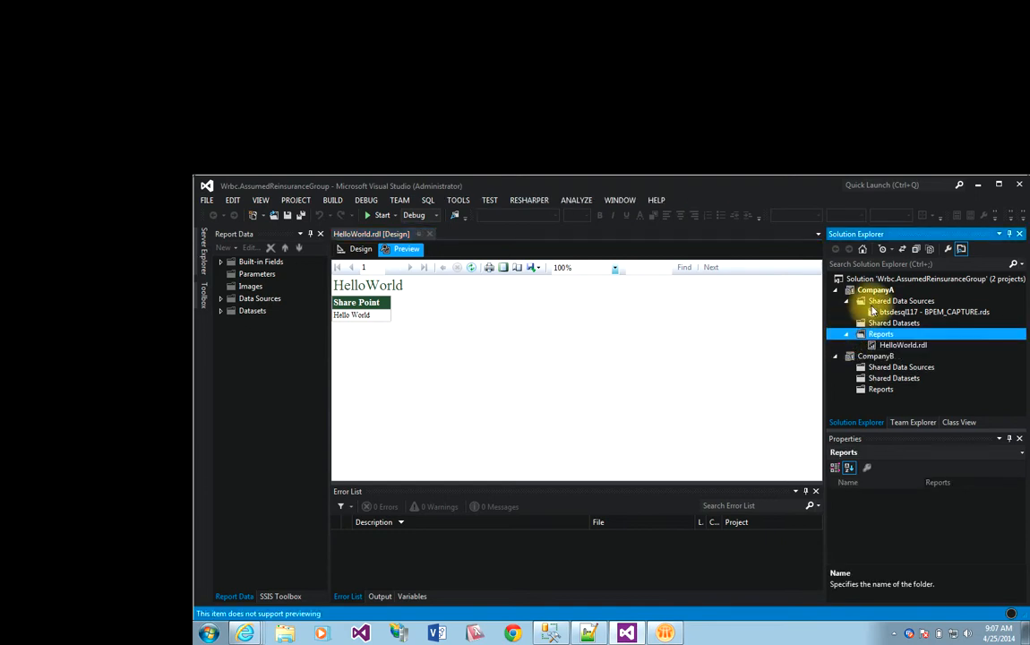
{"action": "double_click", "coordinate": [882, 312]}
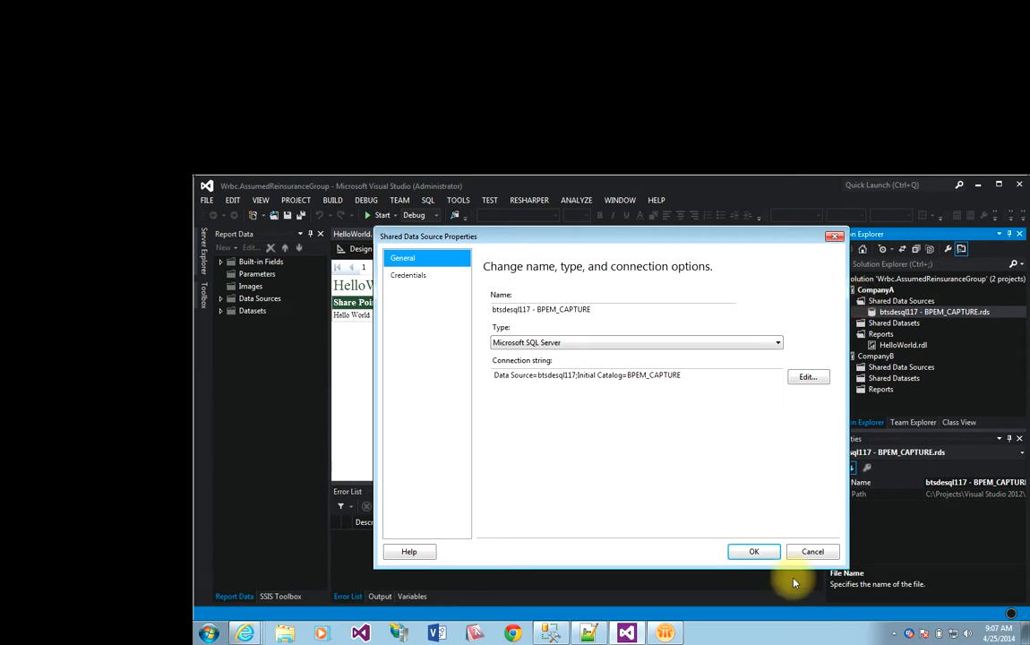
{"action": "left_click", "coordinate": [810, 552]}
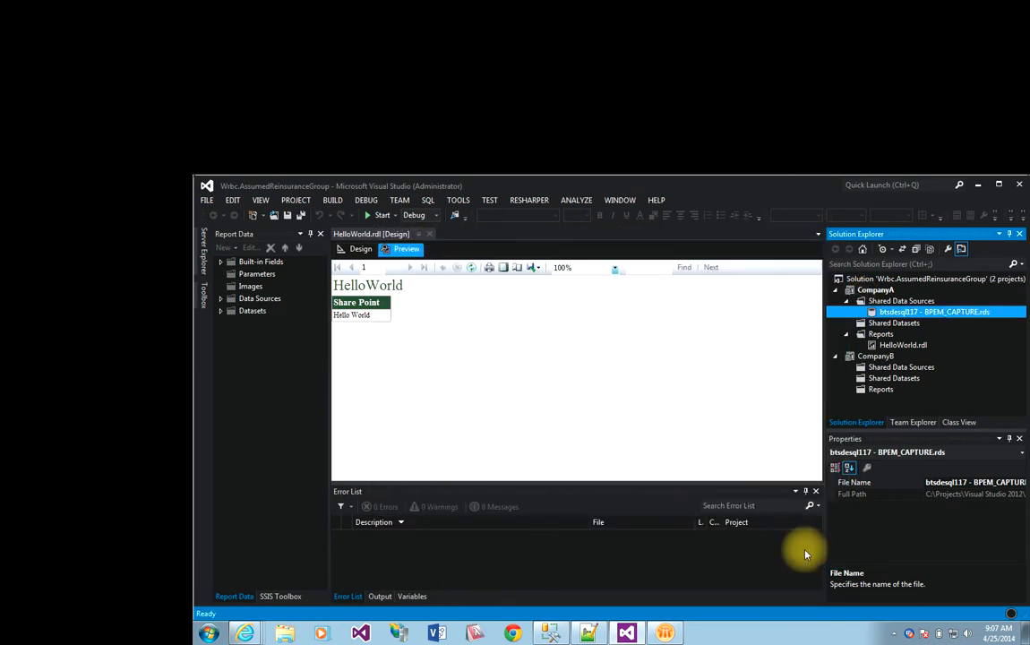
Step: Open the CompanyA project's properties, look over its configurations, and bring up the Configuration Manager
{"action": "left_click", "coordinate": [874, 291]}
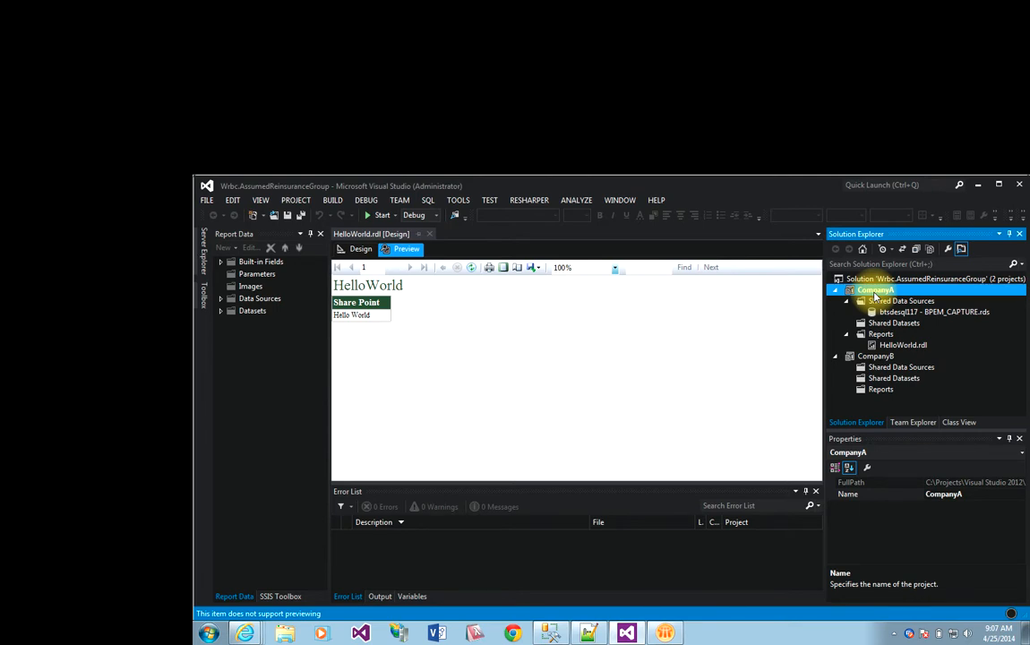
{"action": "left_click", "coordinate": [779, 609]}
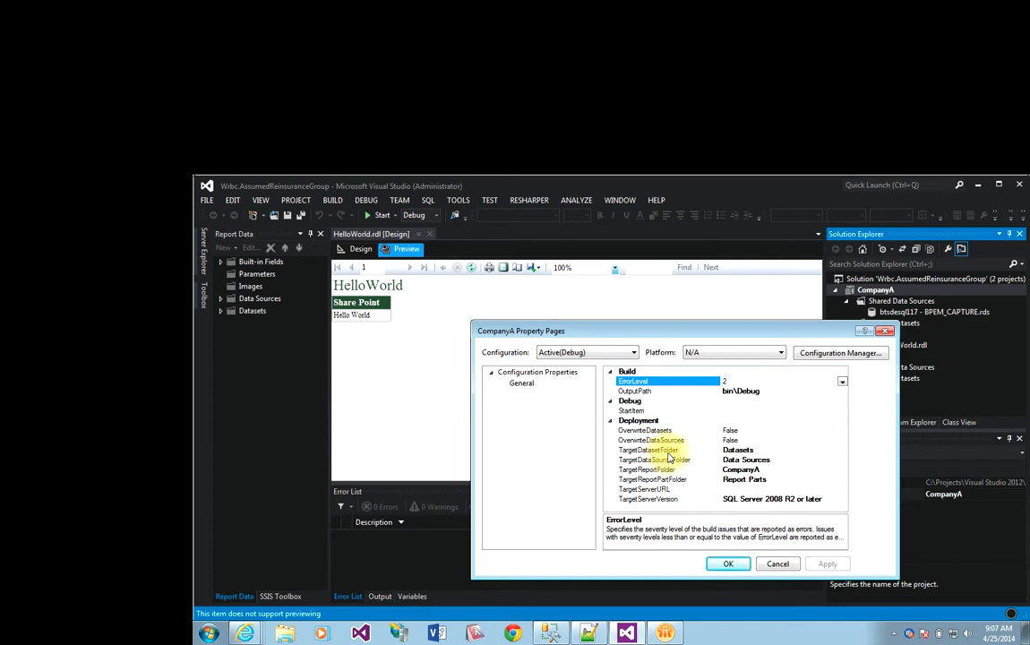
{"action": "left_click", "coordinate": [620, 352]}
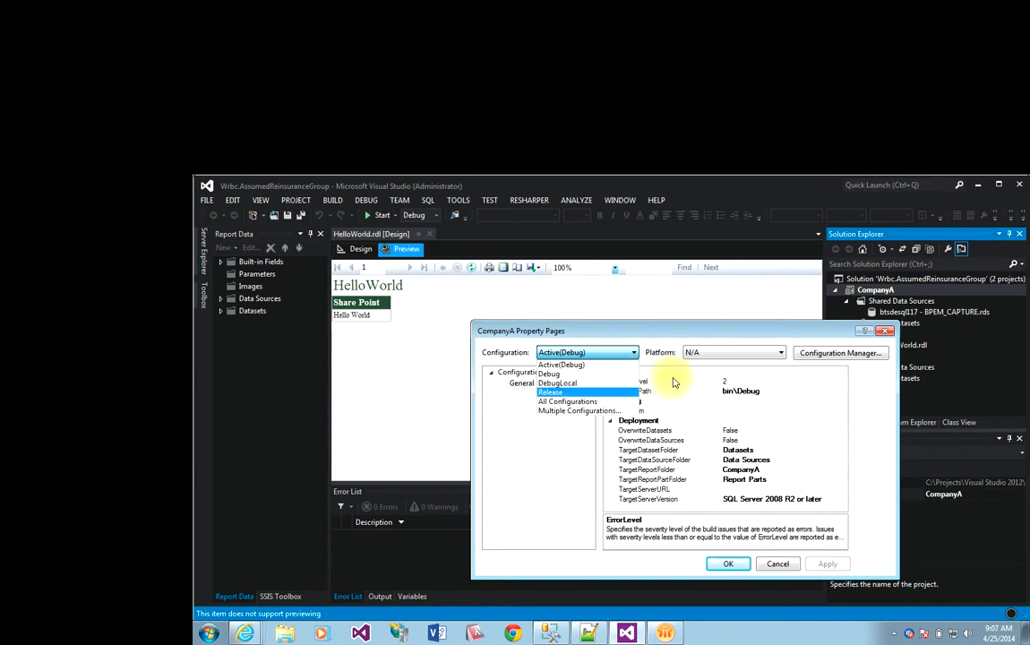
{"action": "left_click", "coordinate": [861, 356]}
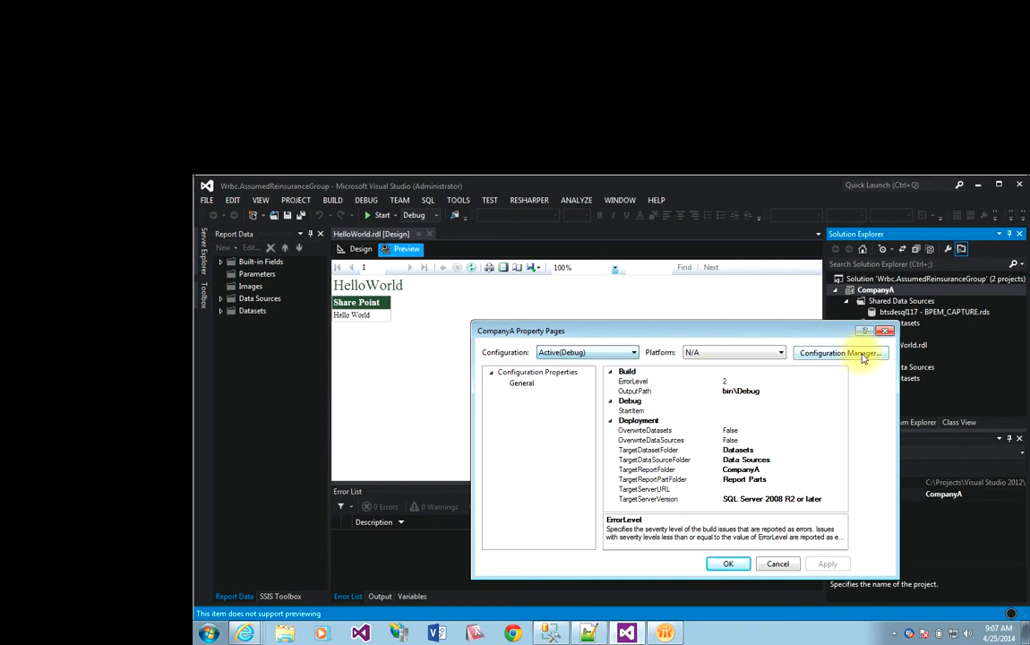
{"action": "left_click", "coordinate": [861, 355]}
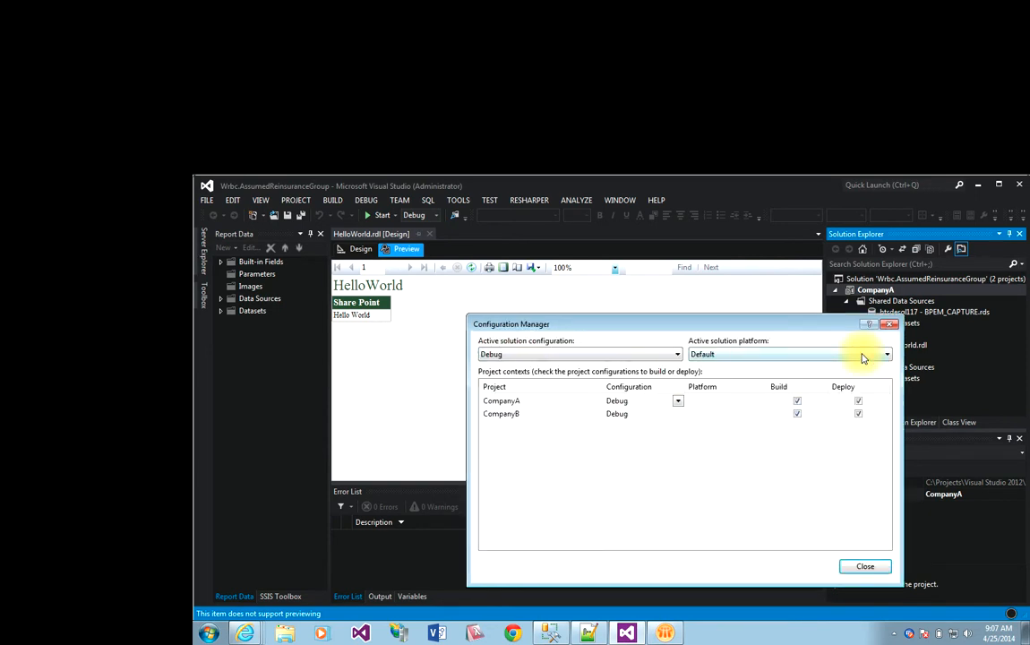
Step: Edit the solution configurations and delete the DebugLocal configuration
{"action": "left_click", "coordinate": [653, 355]}
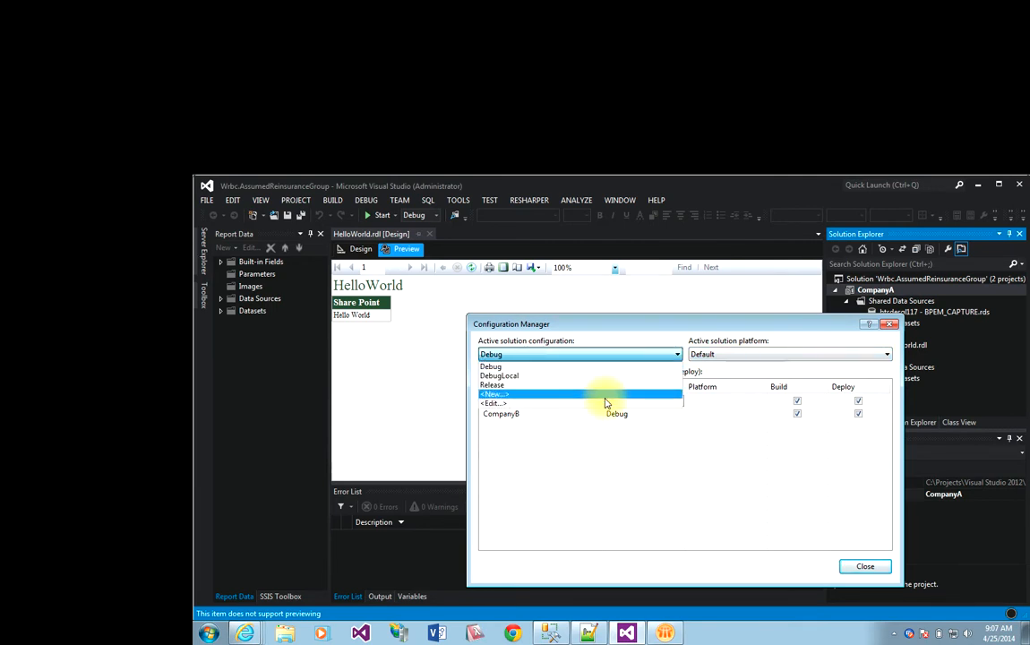
{"action": "left_click", "coordinate": [604, 407]}
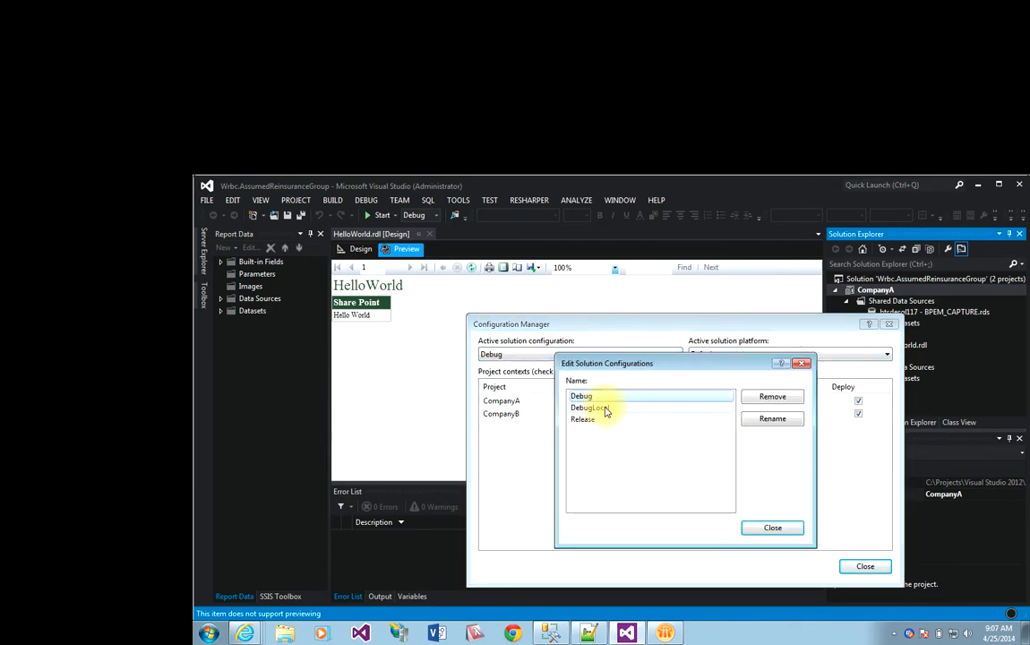
{"action": "left_click", "coordinate": [617, 418]}
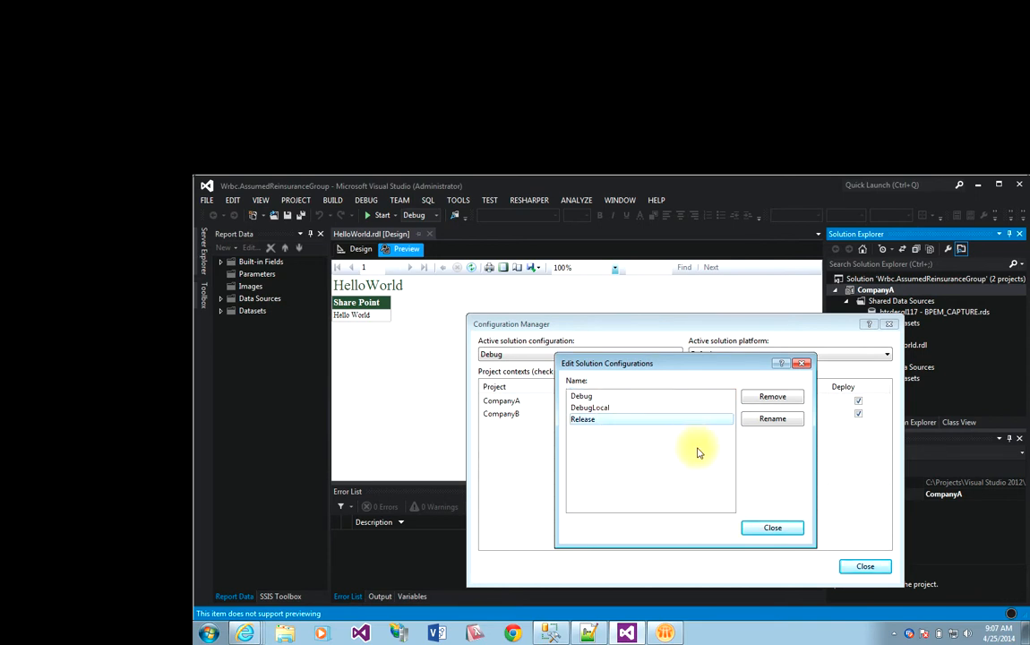
{"action": "left_click", "coordinate": [672, 408]}
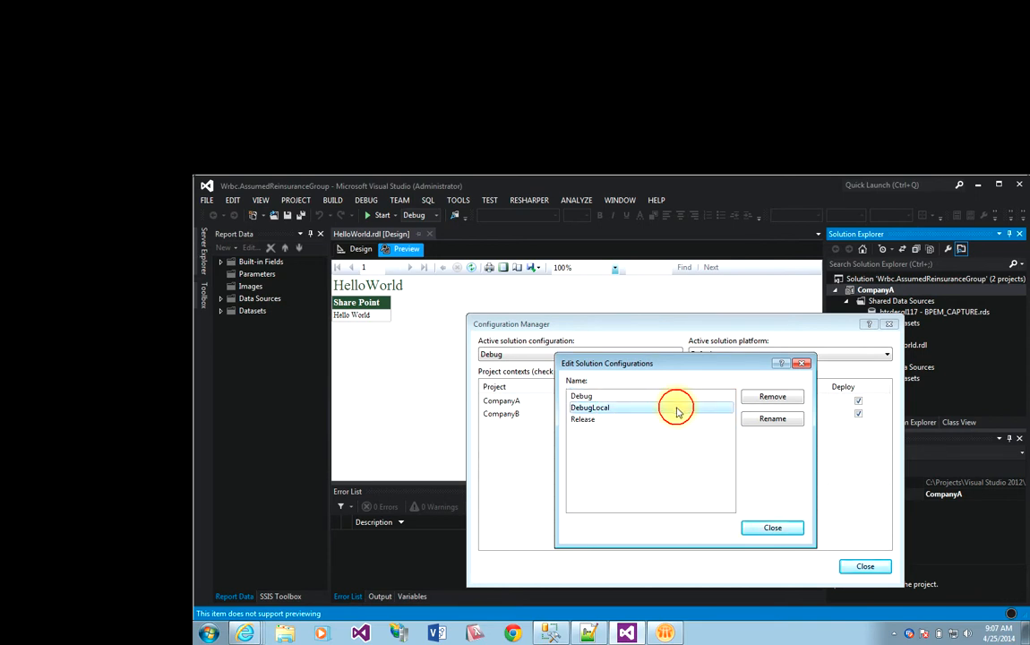
{"action": "left_click", "coordinate": [770, 403]}
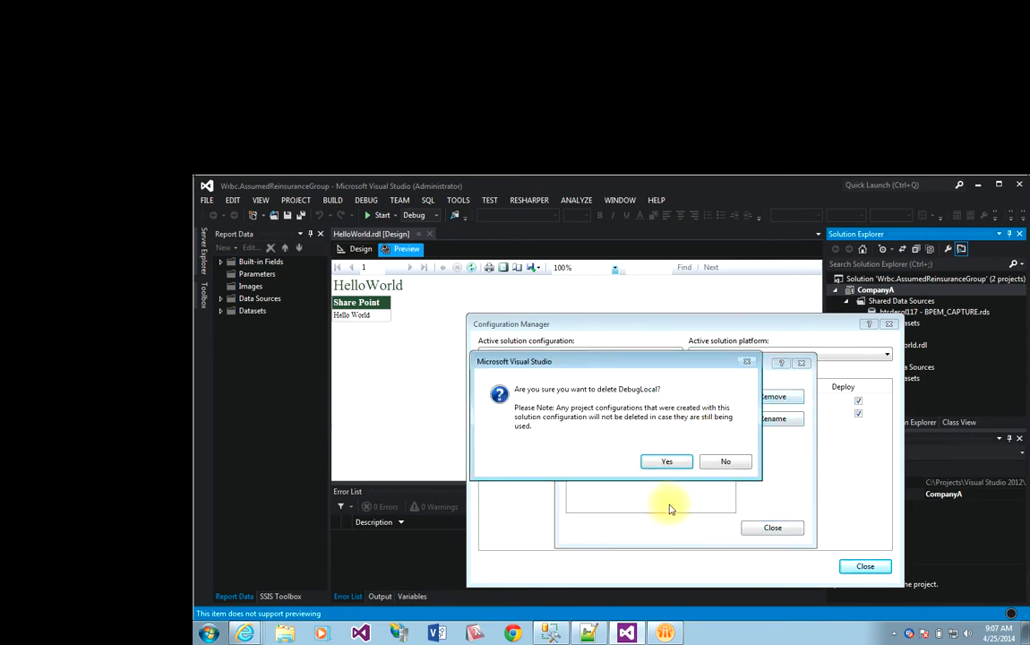
{"action": "left_click", "coordinate": [668, 460]}
Step: Delete the Debug solution configuration and finish editing the configuration list
{"action": "left_click", "coordinate": [619, 407]}
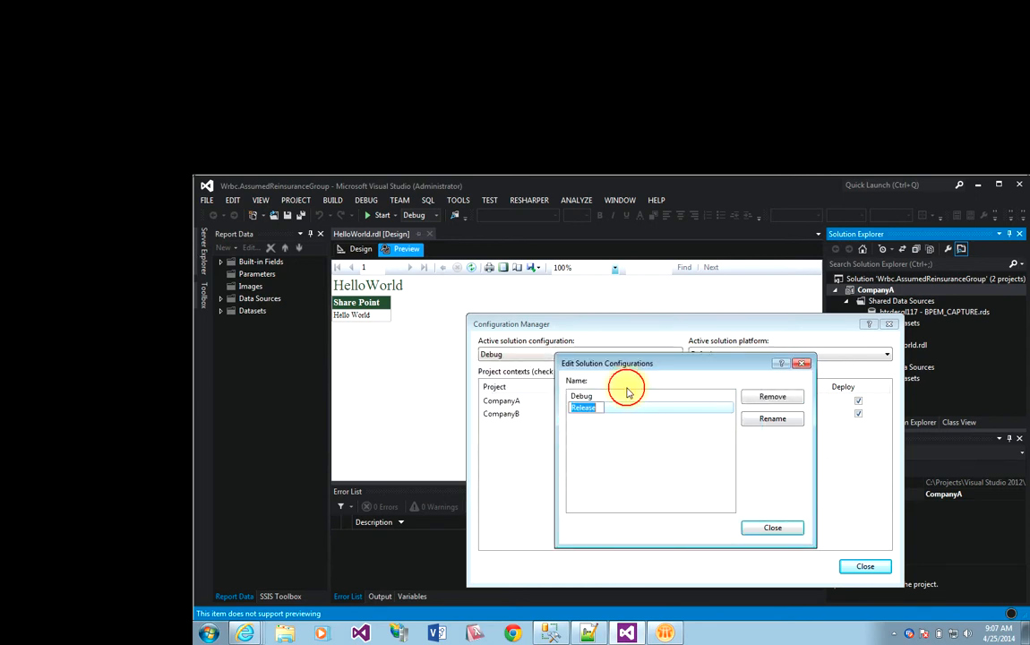
{"action": "left_click", "coordinate": [625, 396]}
{"action": "left_click", "coordinate": [752, 396]}
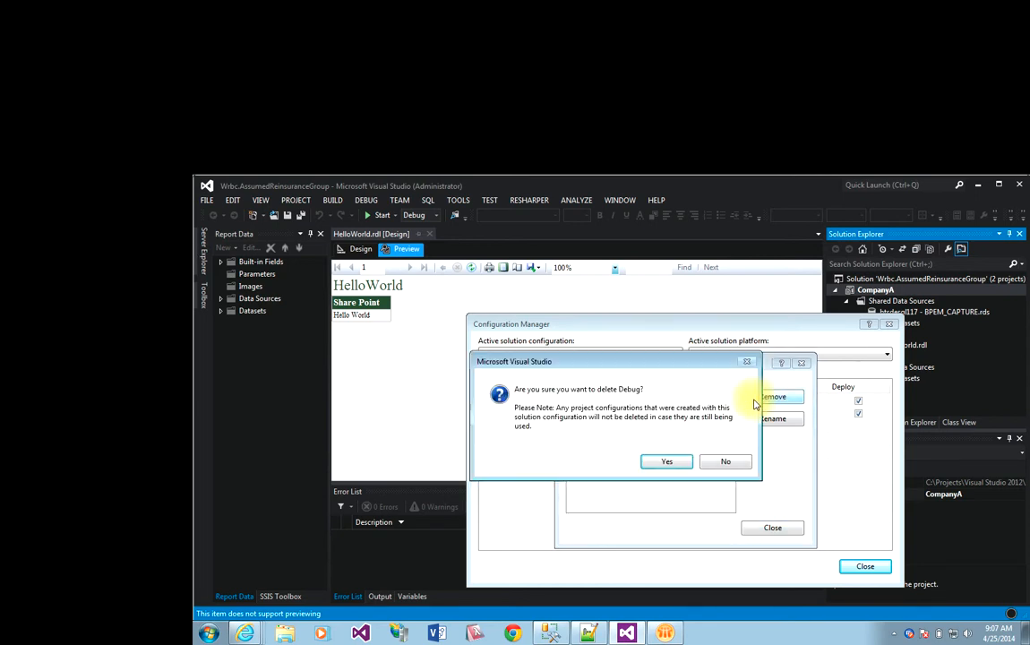
{"action": "left_click", "coordinate": [667, 461]}
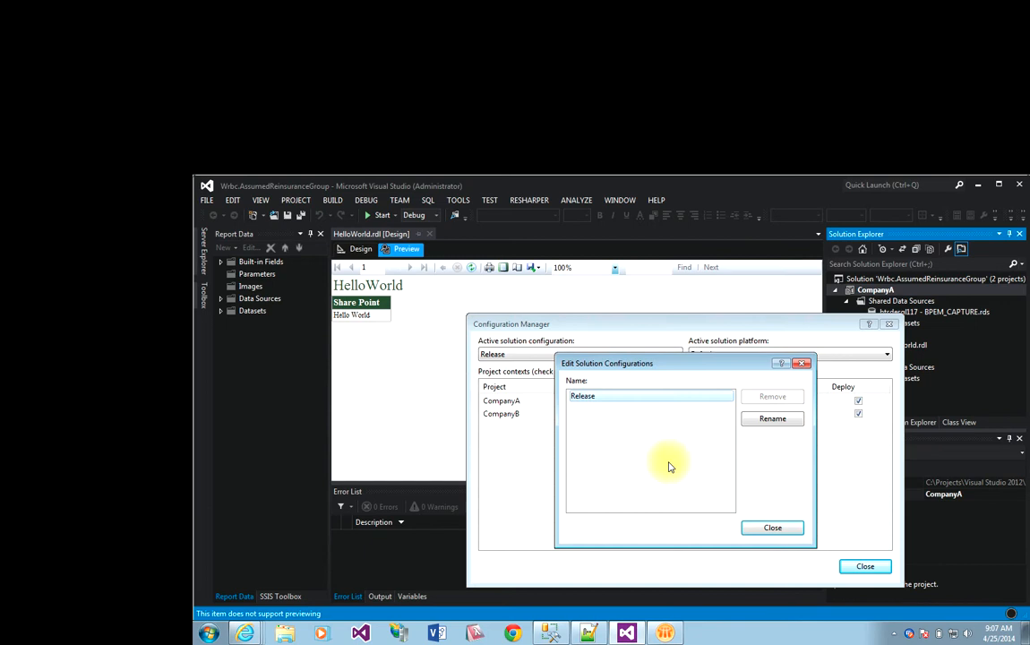
{"action": "left_click", "coordinate": [776, 528]}
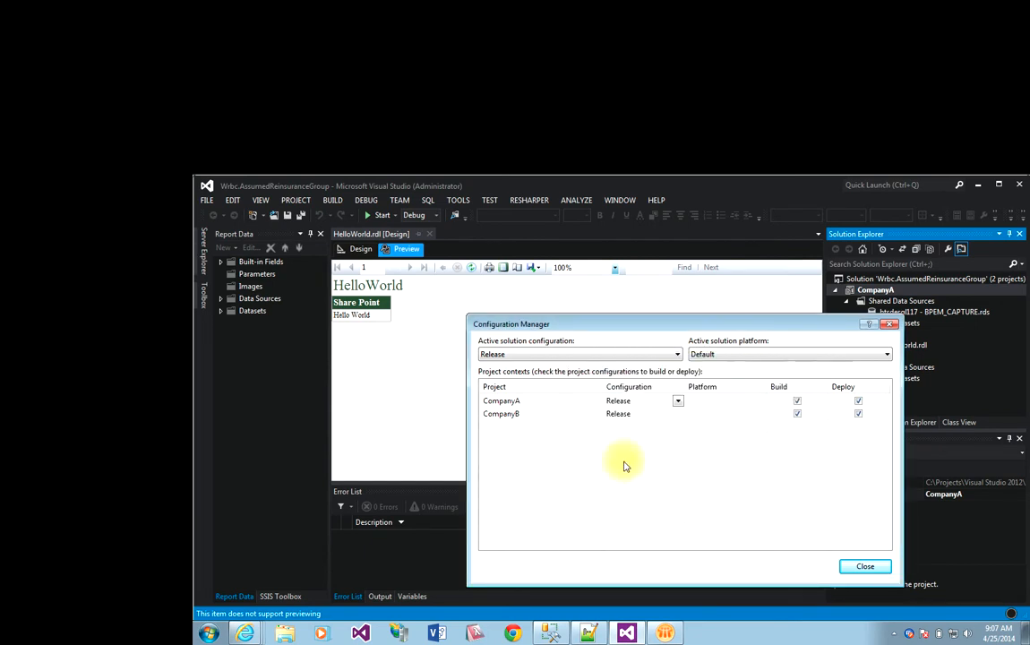
Step: Create a new solution configuration named Prod, copying its settings from Release and creating matching project configurations
{"action": "left_click", "coordinate": [674, 355]}
{"action": "left_click", "coordinate": [606, 375]}
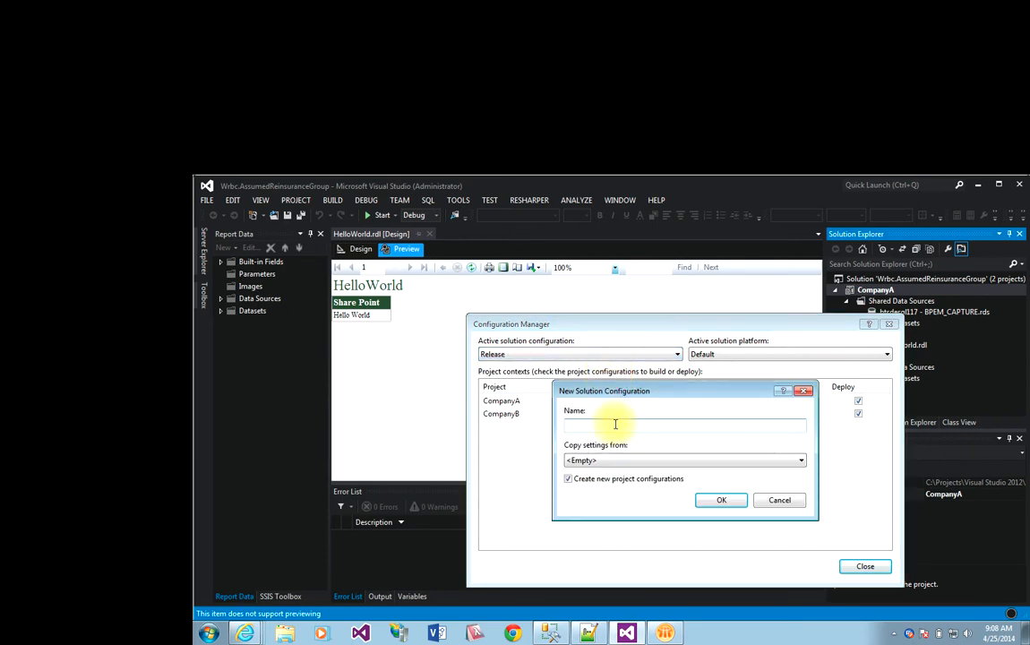
{"action": "type", "text": "Prod"}
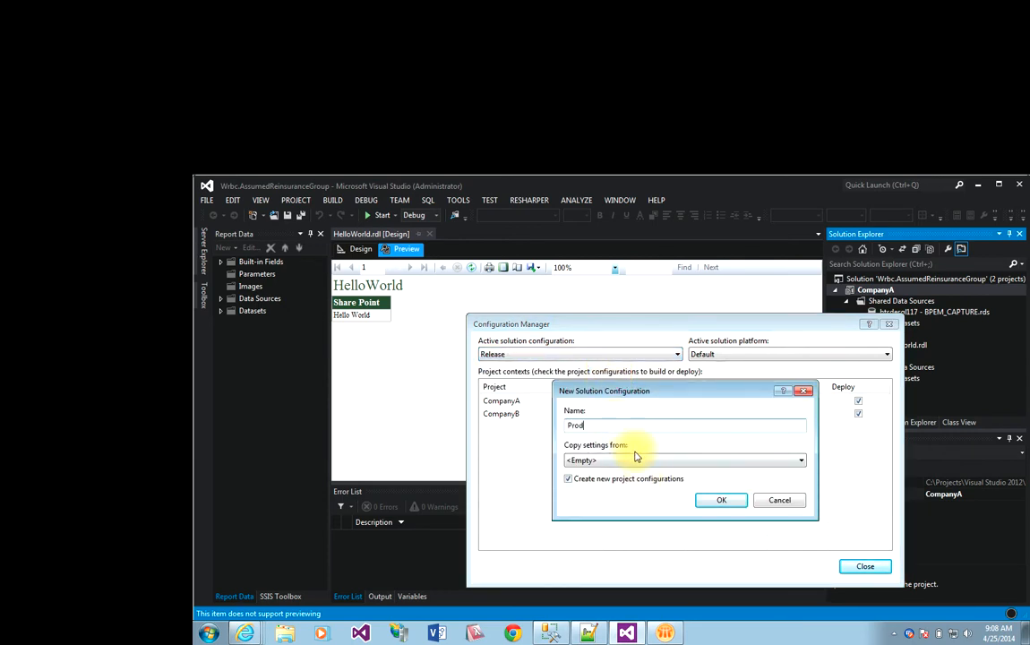
{"action": "left_click", "coordinate": [635, 460]}
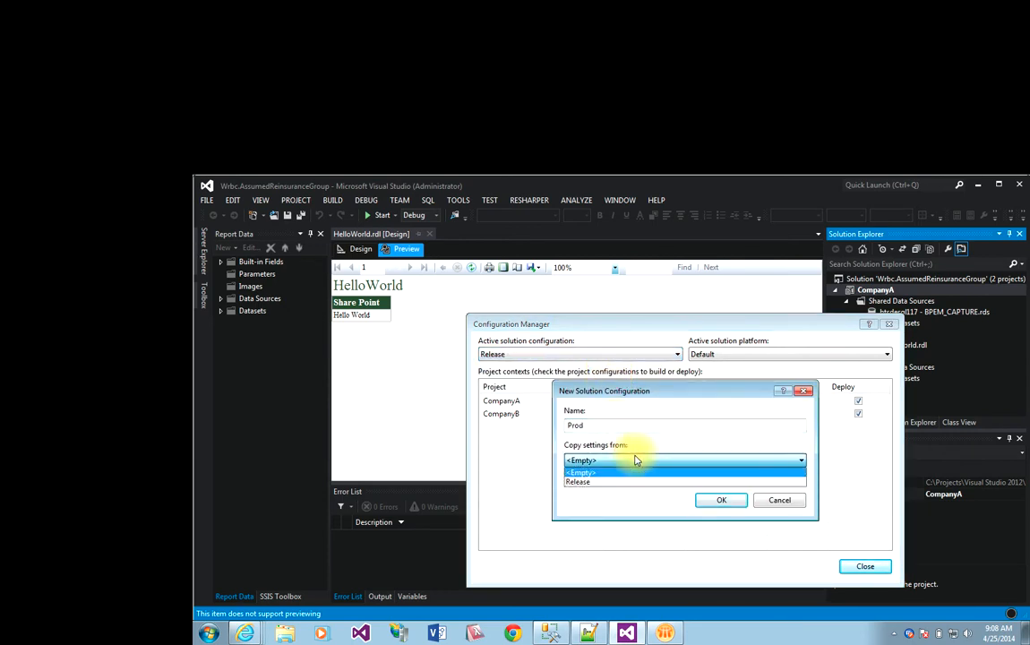
{"action": "left_click", "coordinate": [630, 484]}
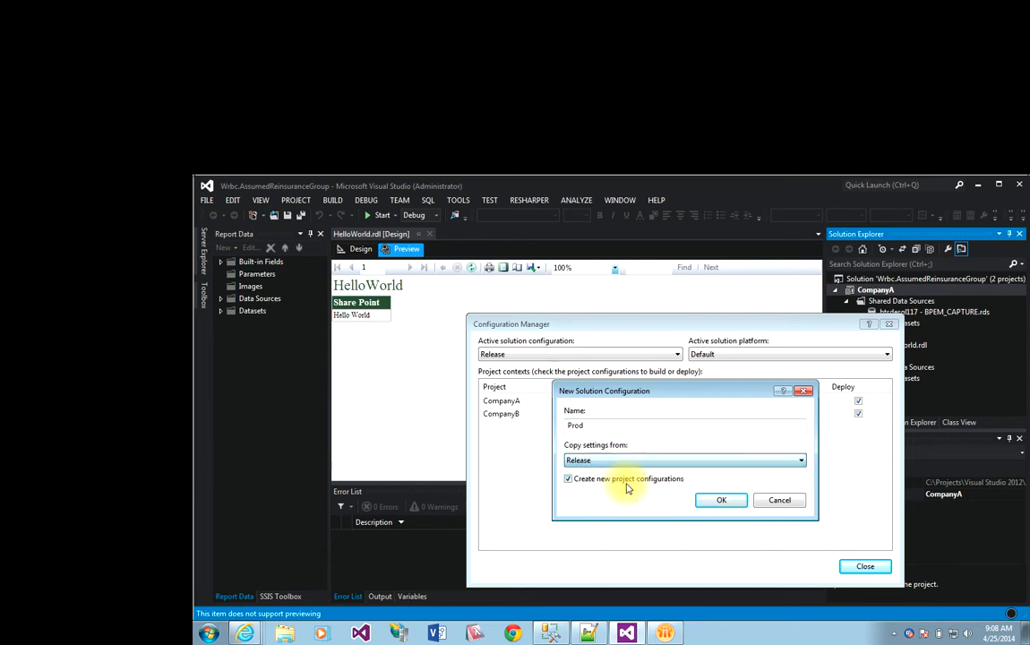
{"action": "left_click", "coordinate": [712, 501]}
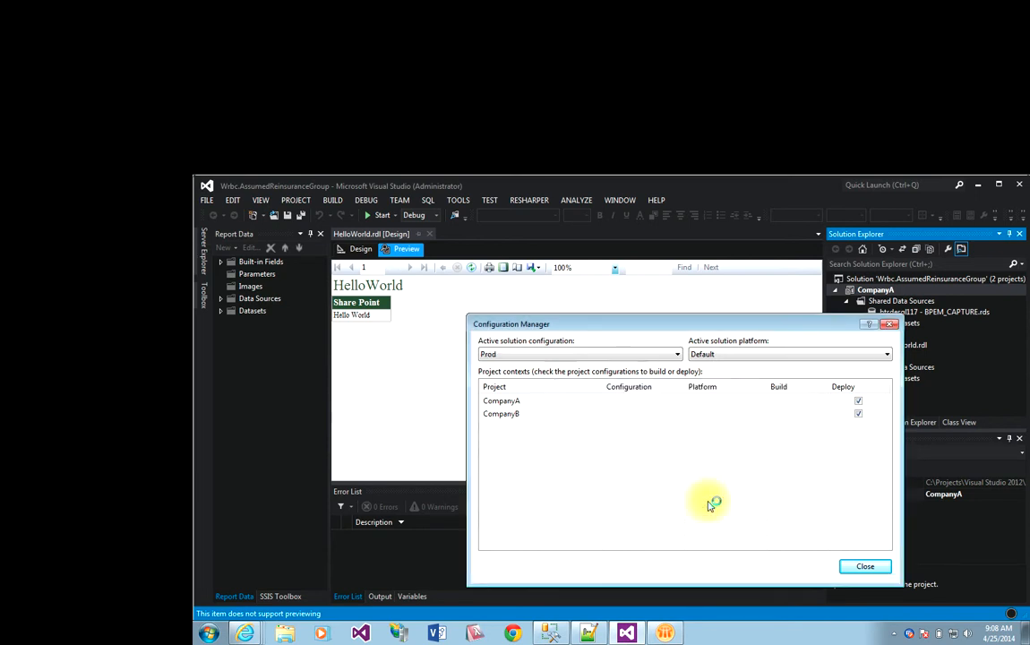
Step: Create a new solution configuration named Test, copying its settings from Prod and creating matching project configurations
{"action": "left_click", "coordinate": [601, 354]}
{"action": "left_click", "coordinate": [591, 384]}
{"action": "left_click", "coordinate": [589, 355]}
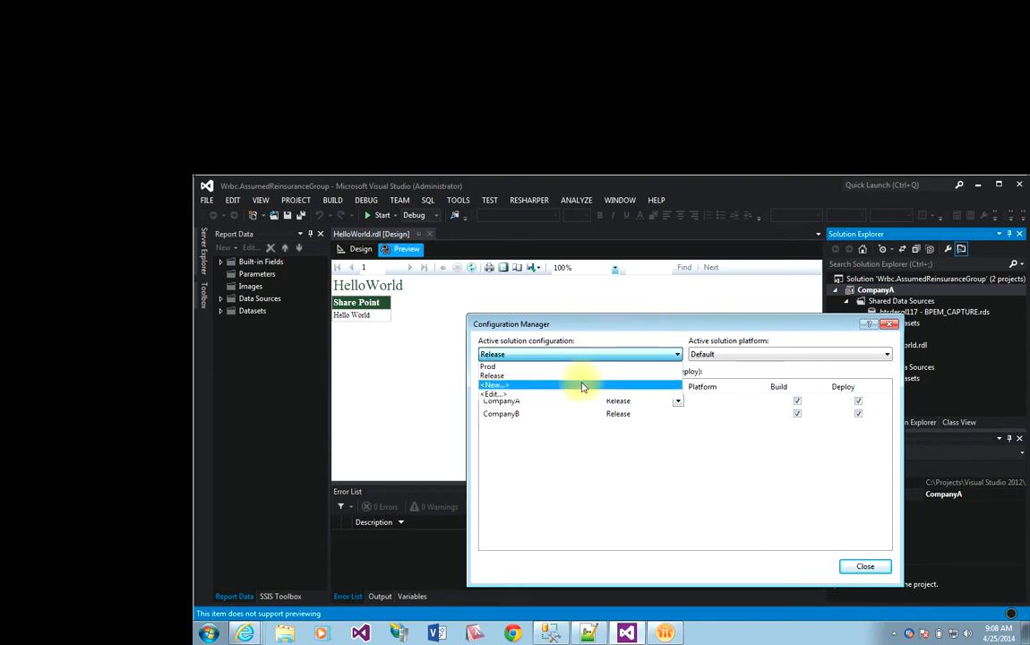
{"action": "left_click", "coordinate": [579, 383]}
{"action": "type", "text": "Test"}
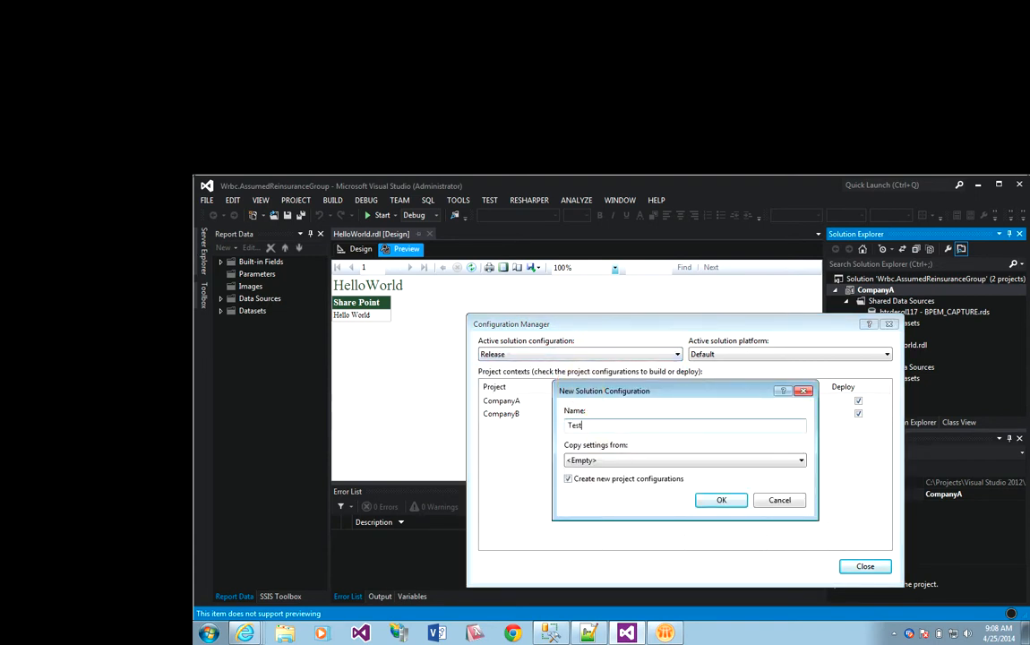
{"action": "left_click", "coordinate": [637, 462]}
{"action": "left_click", "coordinate": [624, 476]}
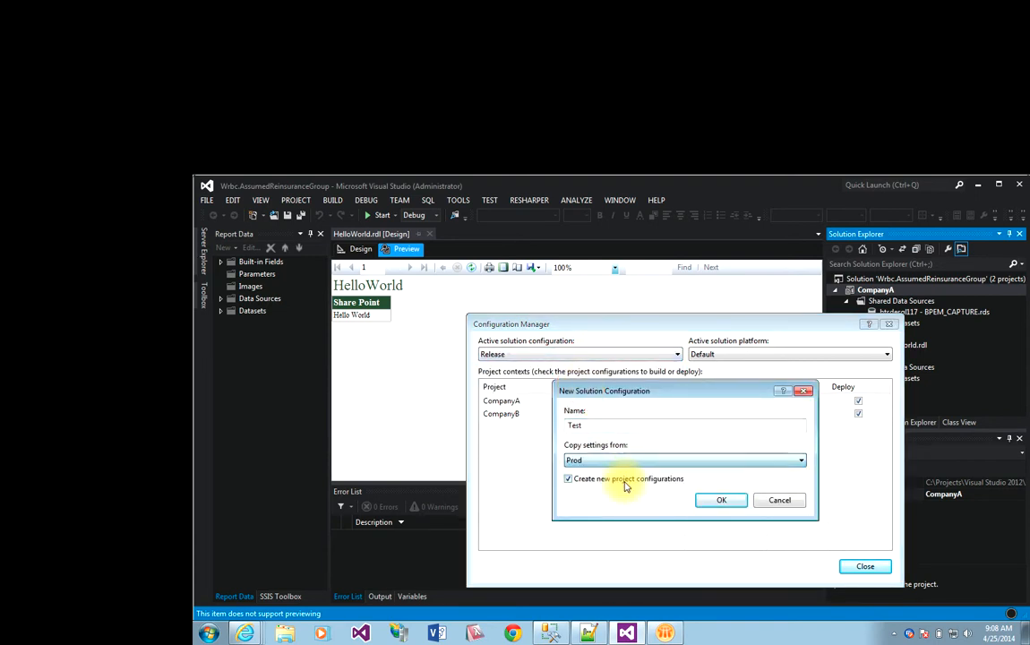
{"action": "left_click", "coordinate": [716, 501]}
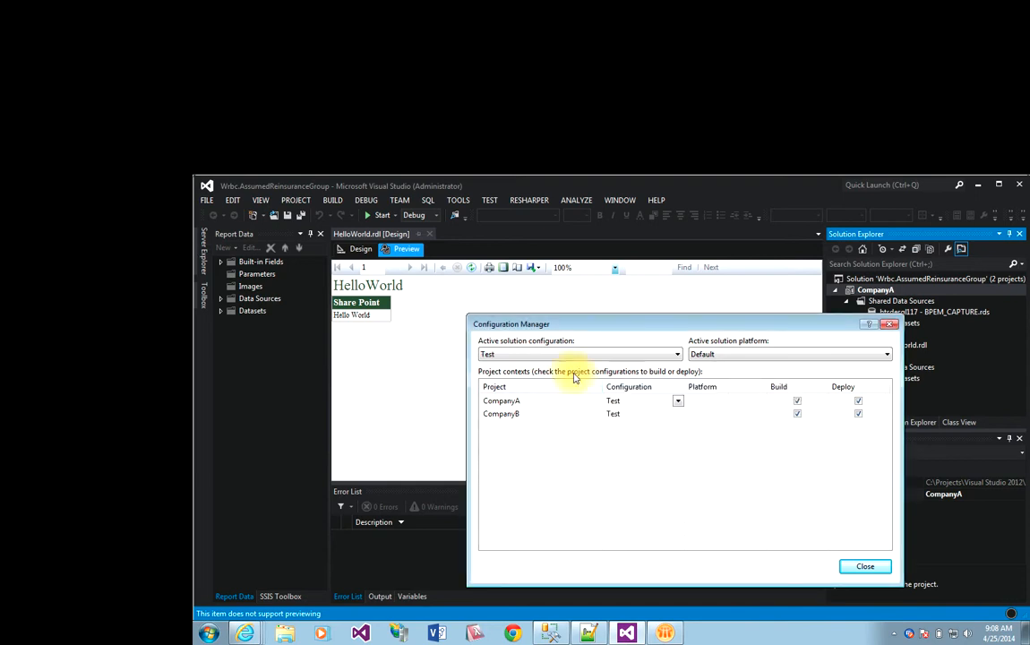
Step: Create a new solution configuration named Dev, copying its settings from Prod and creating matching project configurations
{"action": "left_click", "coordinate": [556, 354]}
{"action": "left_click", "coordinate": [544, 394]}
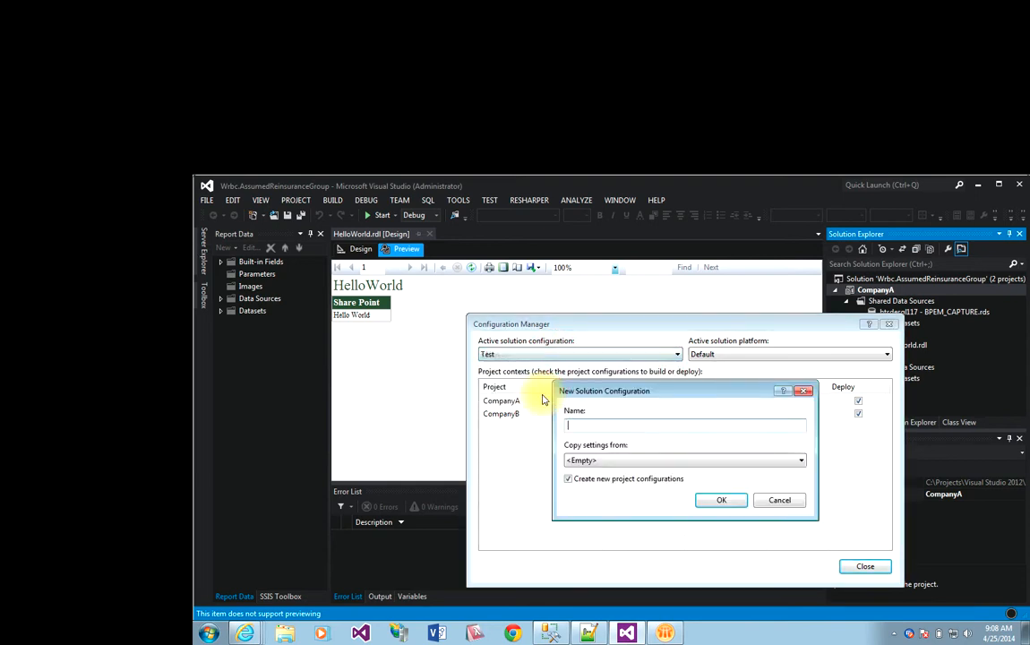
{"action": "type", "text": "Dev"}
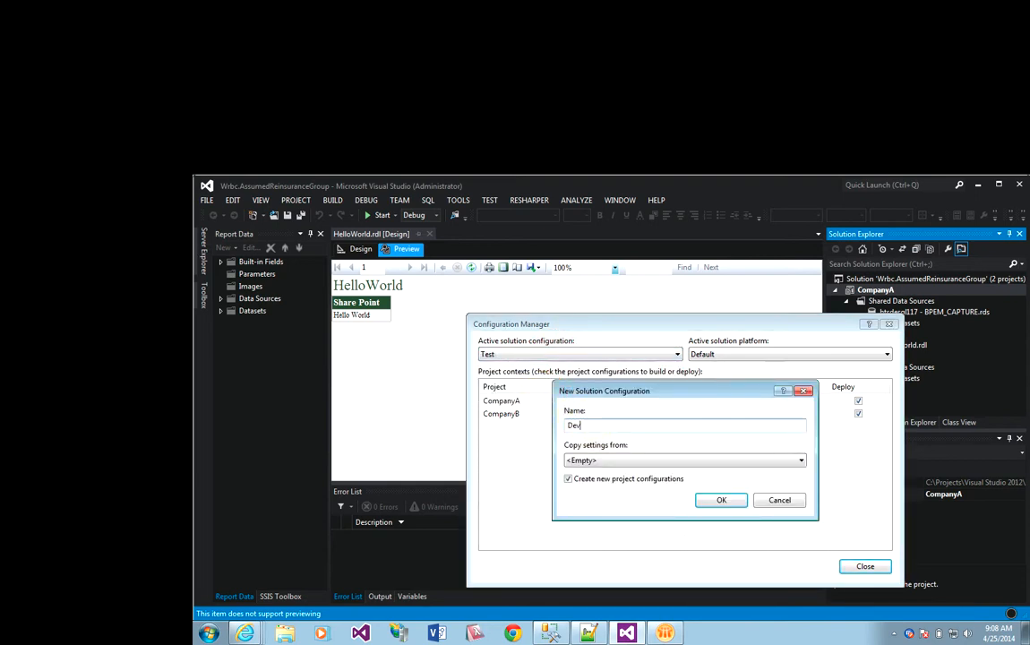
{"action": "left_click", "coordinate": [617, 460]}
{"action": "left_click", "coordinate": [609, 478]}
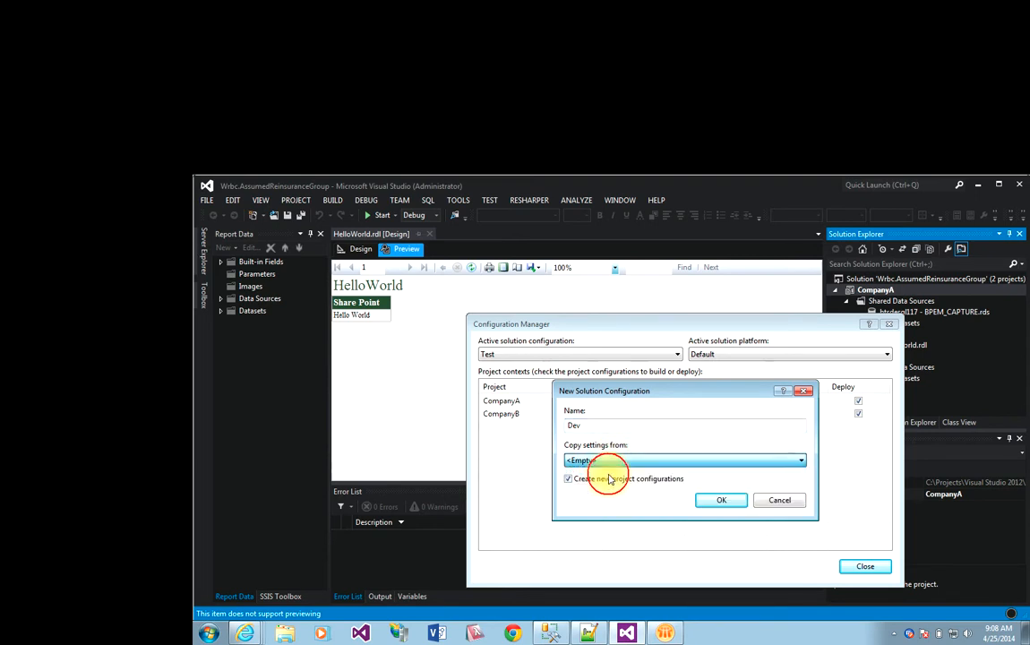
{"action": "left_click", "coordinate": [611, 459]}
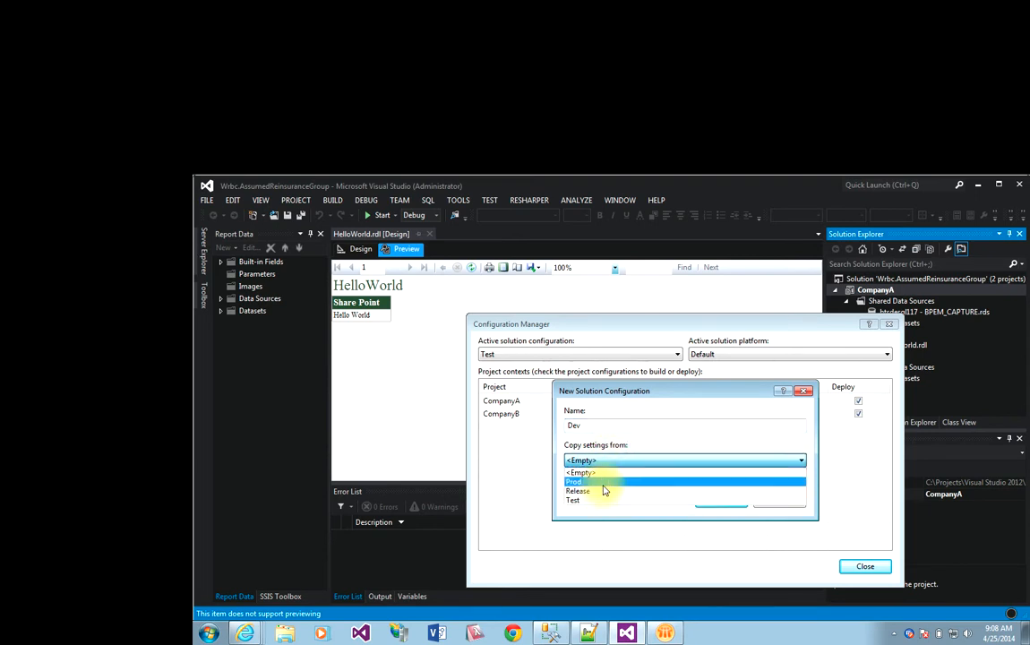
{"action": "left_click", "coordinate": [603, 483]}
{"action": "left_click", "coordinate": [721, 500]}
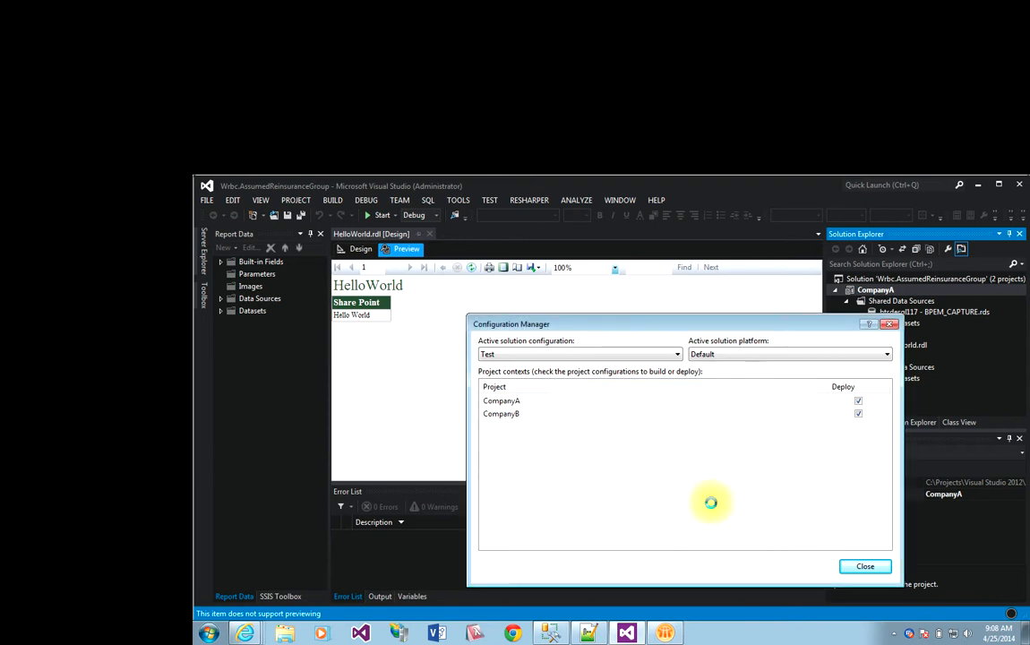
Step: Delete the Release solution configuration and finish editing the solution configuration list
{"action": "left_click", "coordinate": [676, 356]}
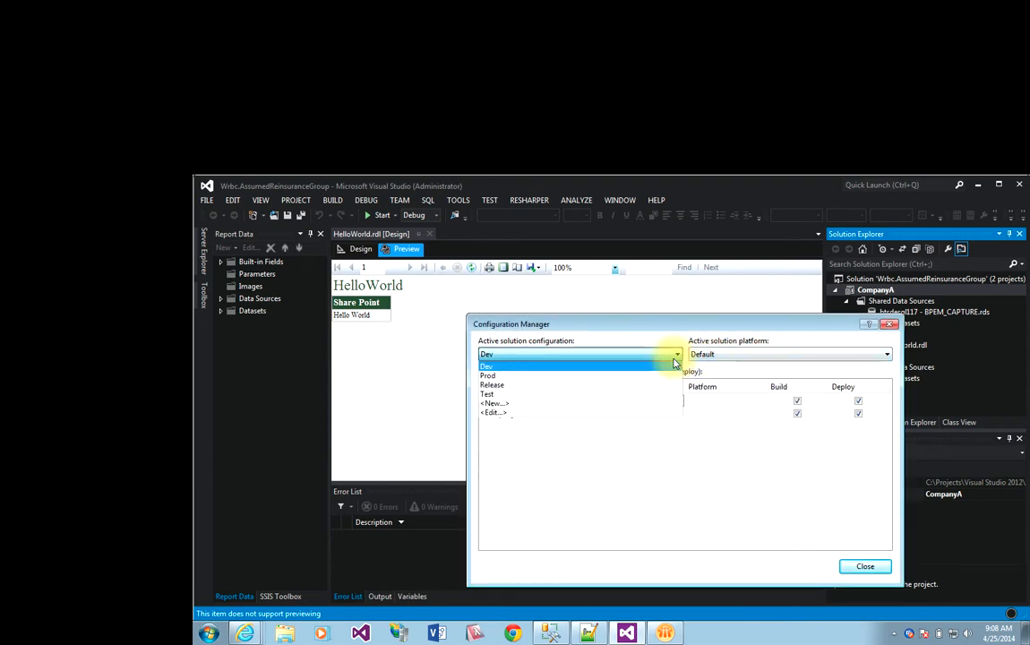
{"action": "left_click", "coordinate": [605, 413]}
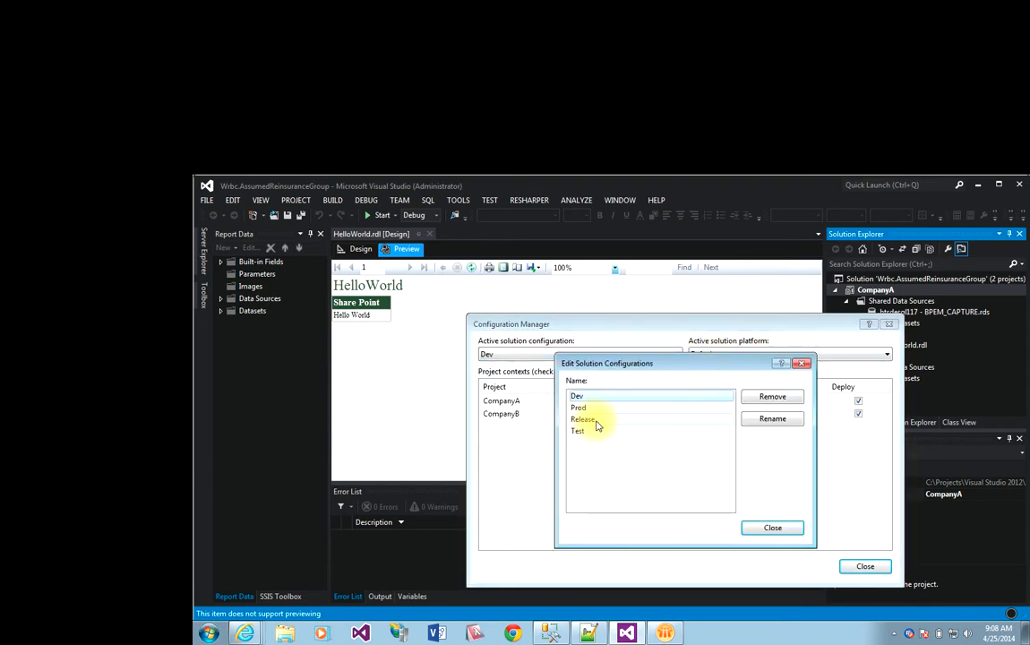
{"action": "left_click", "coordinate": [595, 420]}
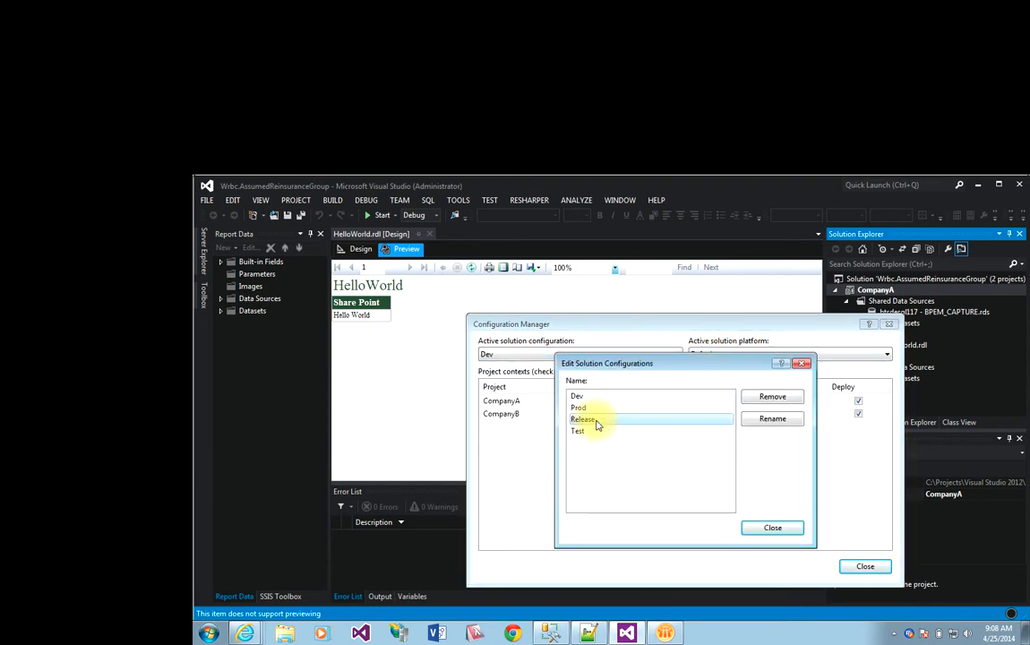
{"action": "left_click", "coordinate": [772, 396]}
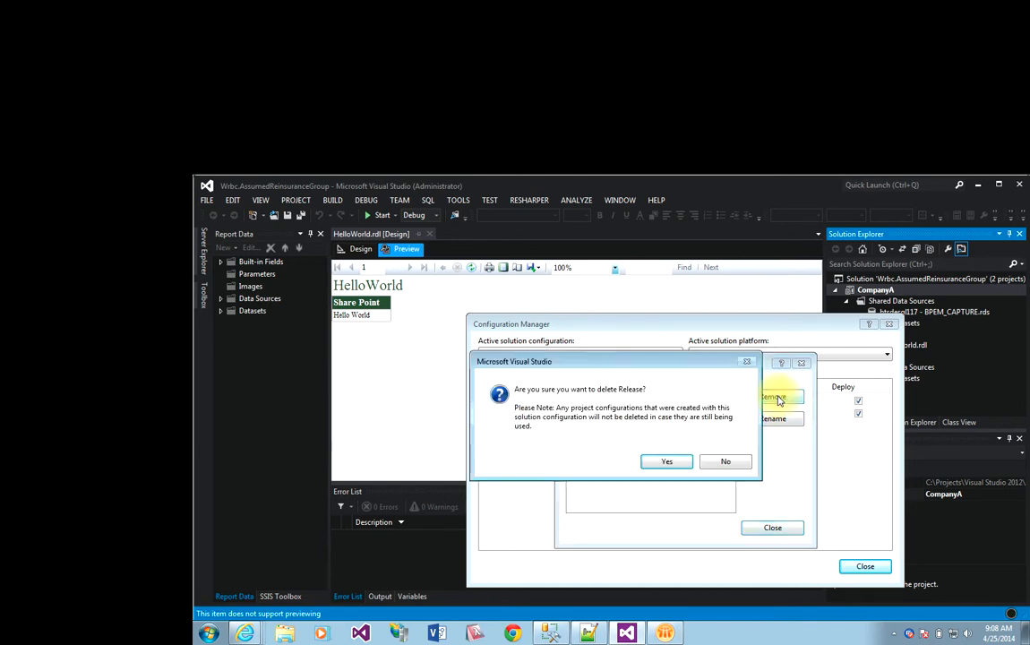
{"action": "left_click", "coordinate": [671, 463]}
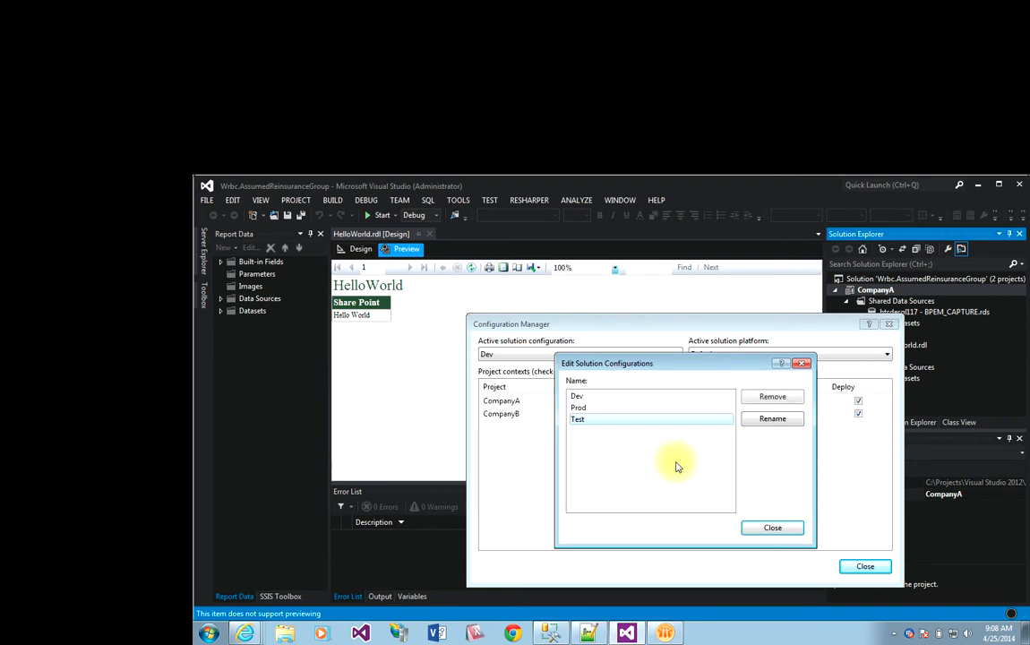
{"action": "left_click", "coordinate": [770, 527]}
Step: Turn off deployment of both CompanyA and CompanyB in the Dev solution configuration
{"action": "left_click", "coordinate": [570, 353]}
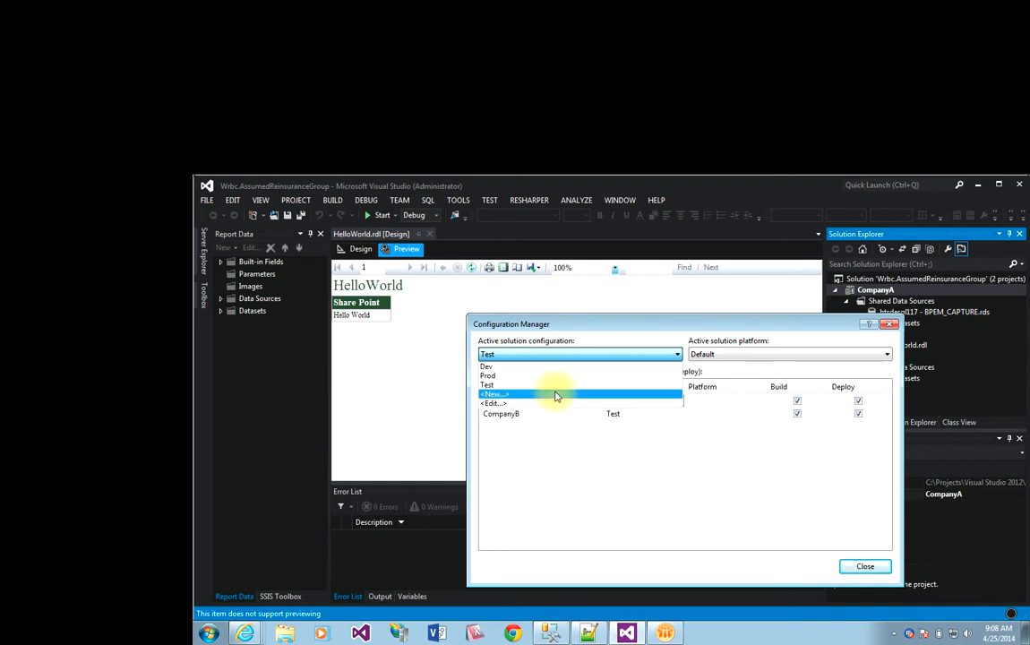
{"action": "left_click", "coordinate": [556, 367]}
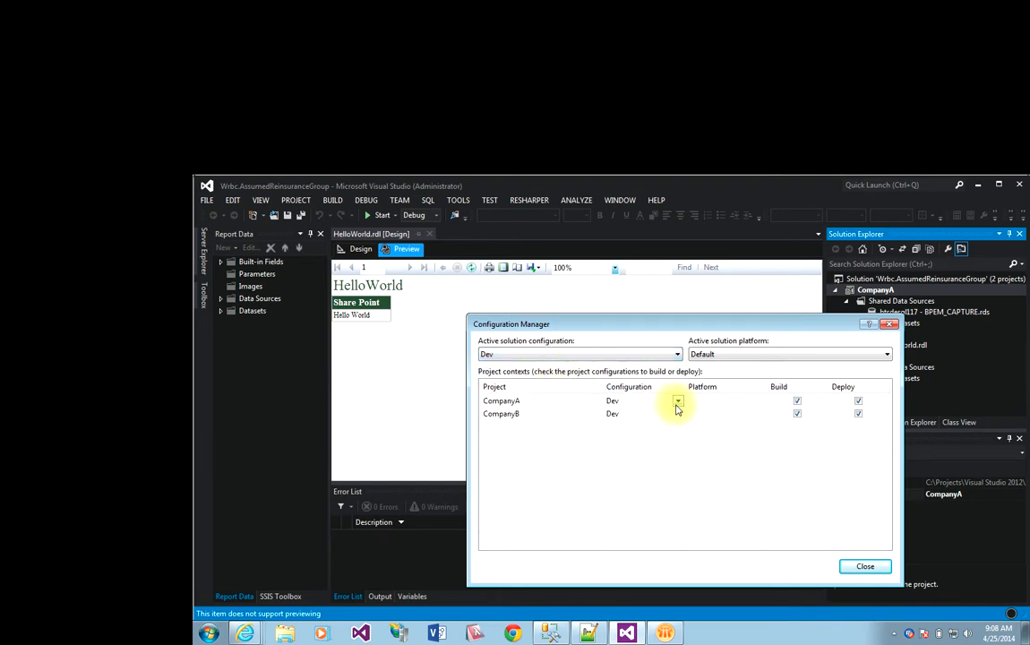
{"action": "left_click", "coordinate": [856, 401]}
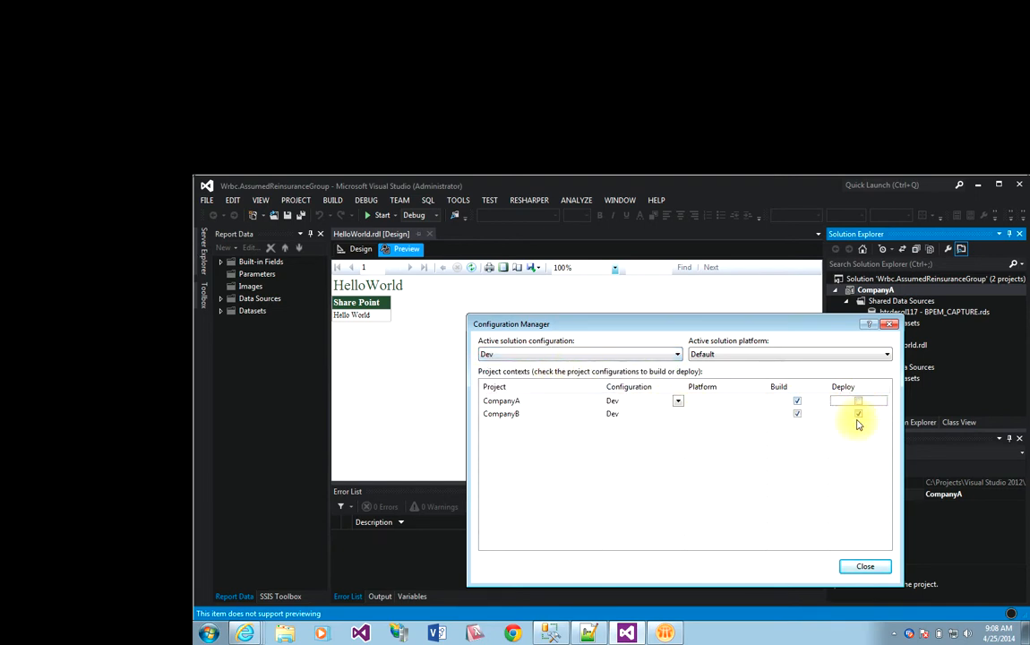
{"action": "left_click", "coordinate": [858, 413]}
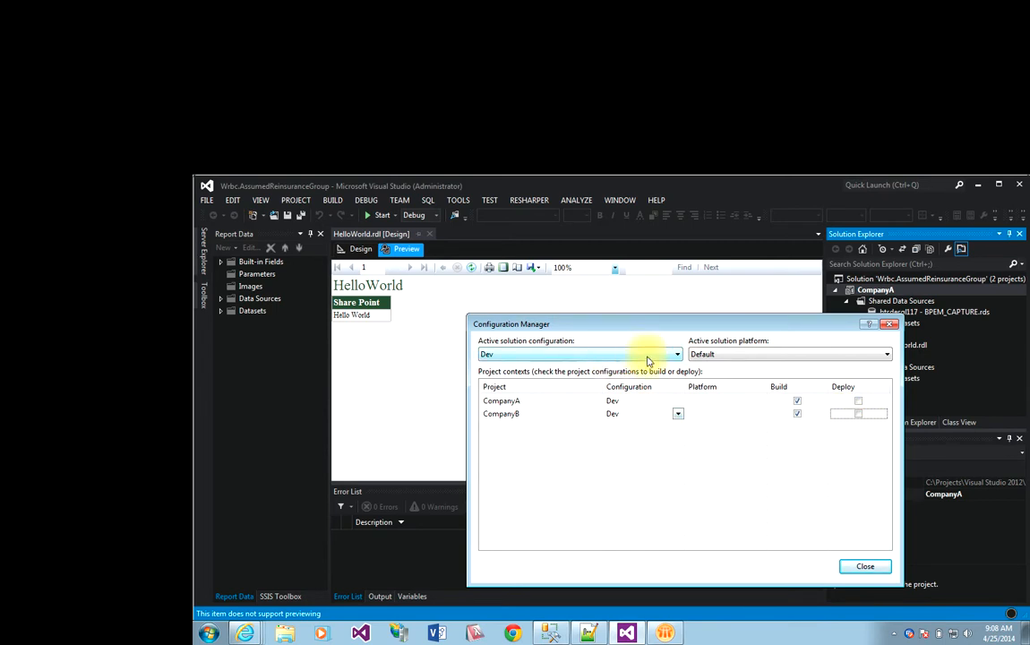
Step: Check the Prod configuration's deploy settings, then make Test the active solution configuration and return to CompanyA's property pages
{"action": "left_click", "coordinate": [612, 355]}
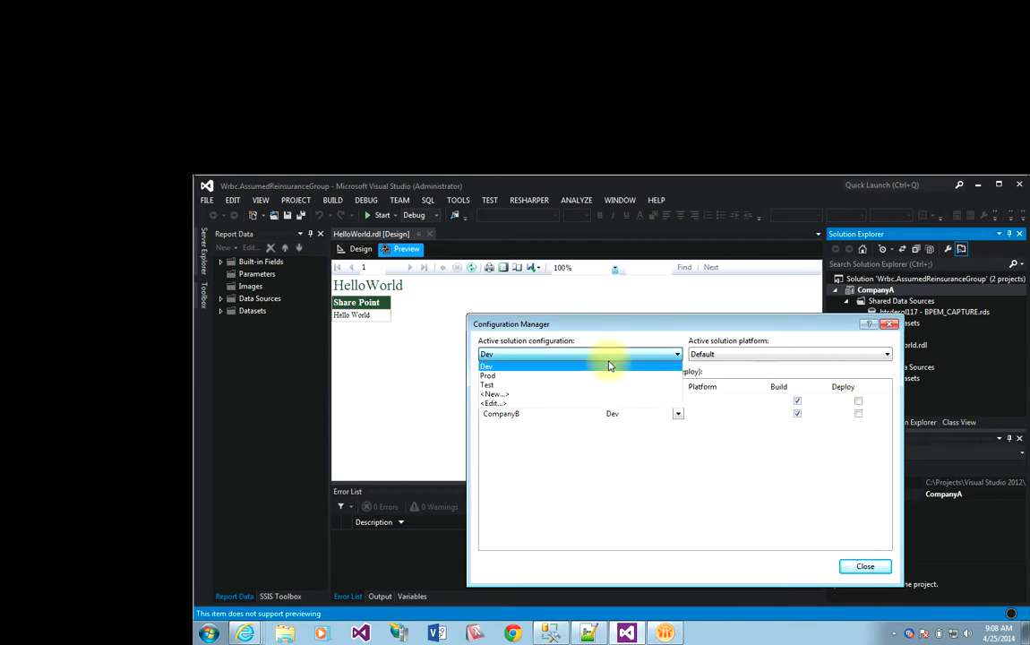
{"action": "left_click", "coordinate": [586, 376]}
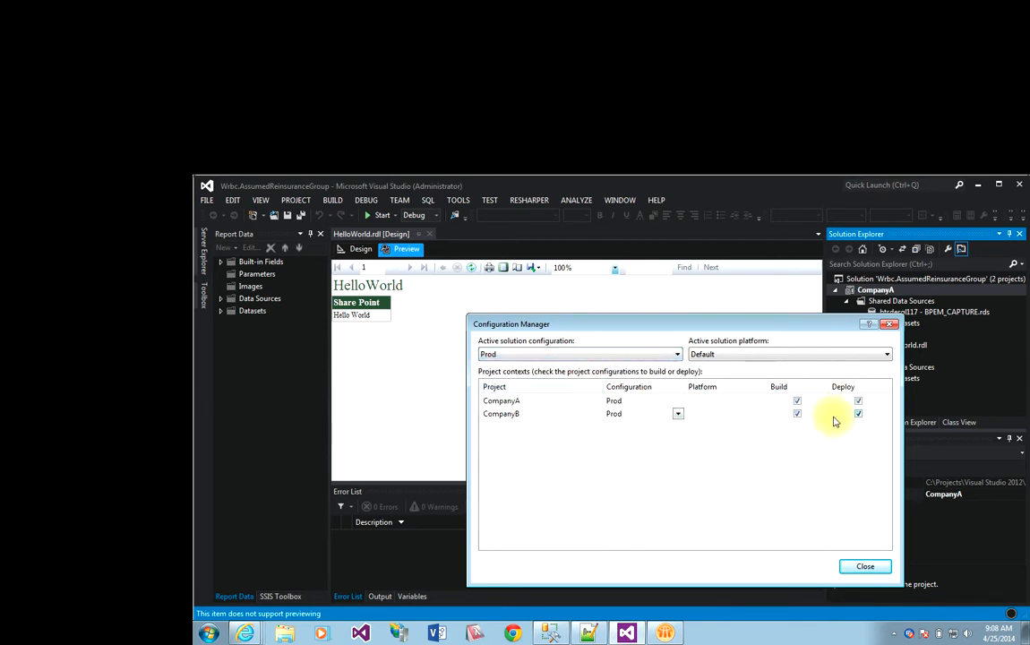
{"action": "left_click", "coordinate": [579, 356]}
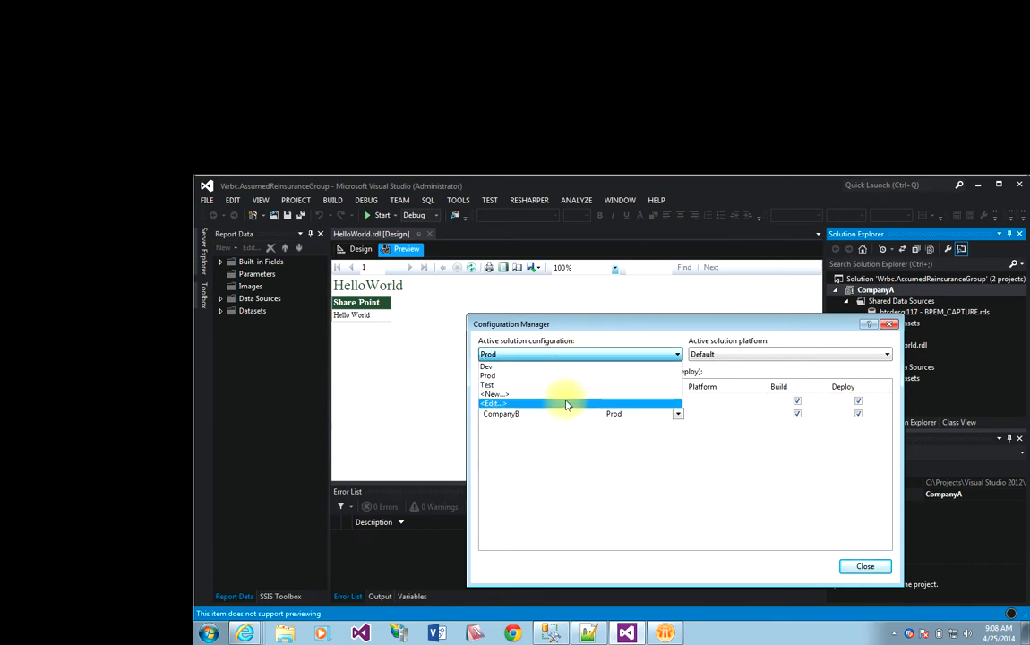
{"action": "left_click", "coordinate": [564, 384]}
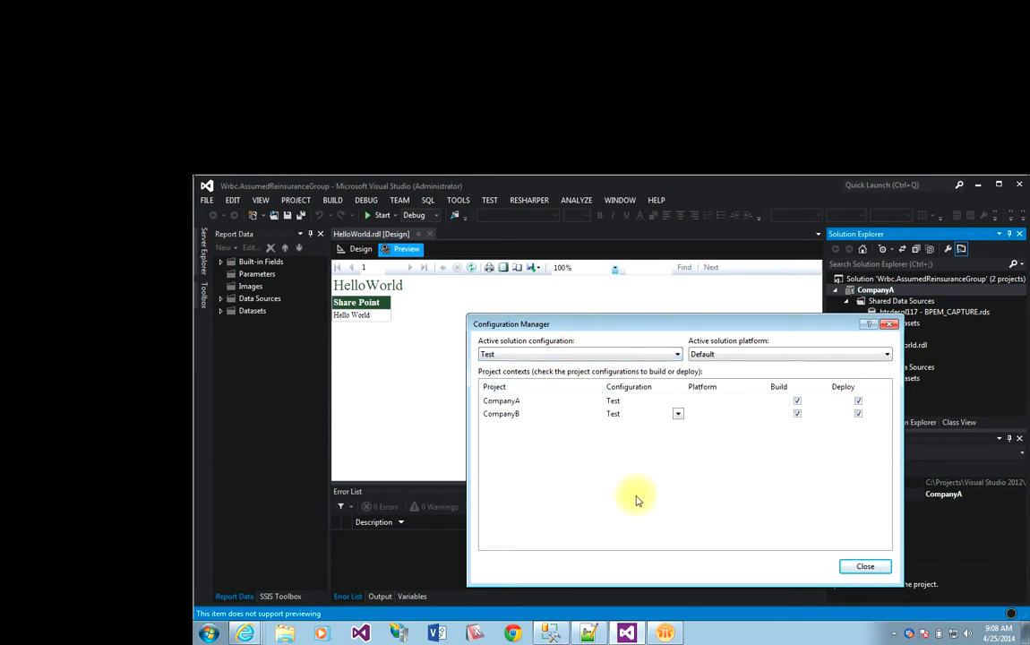
{"action": "left_click", "coordinate": [862, 566]}
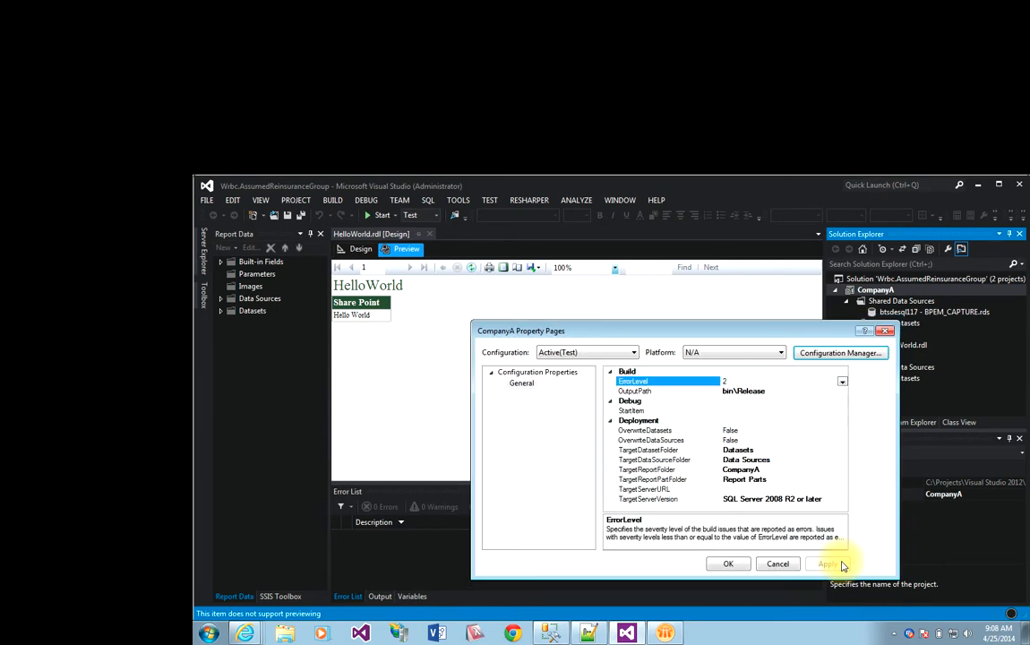
Step: Check CompanyA's list of configurations, then remove its Debug project configuration through the Configuration Manager
{"action": "left_click", "coordinate": [608, 354]}
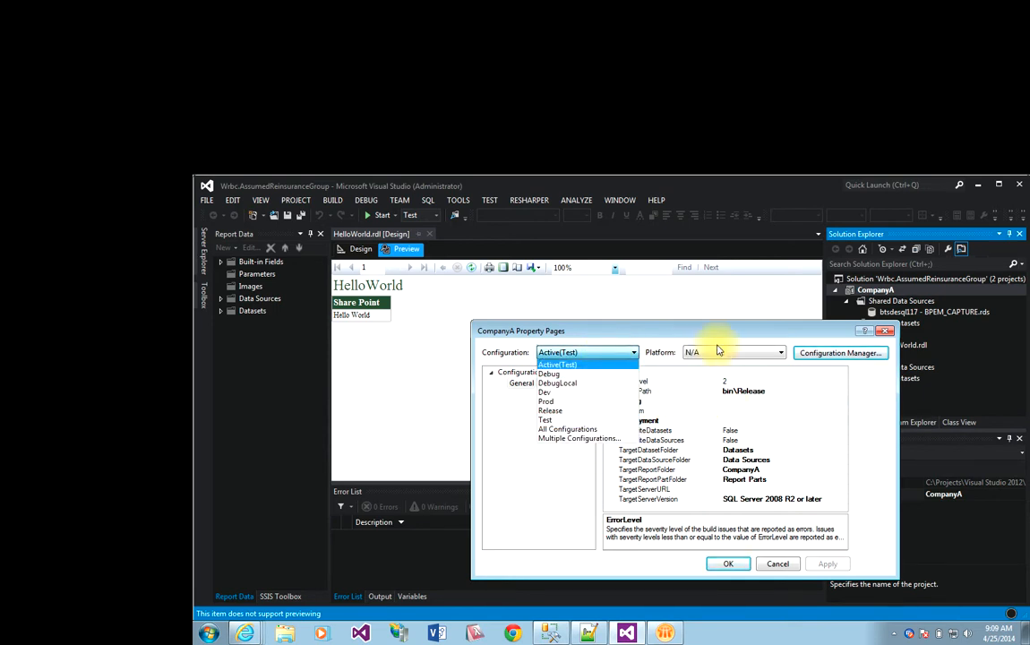
{"action": "left_click", "coordinate": [799, 356]}
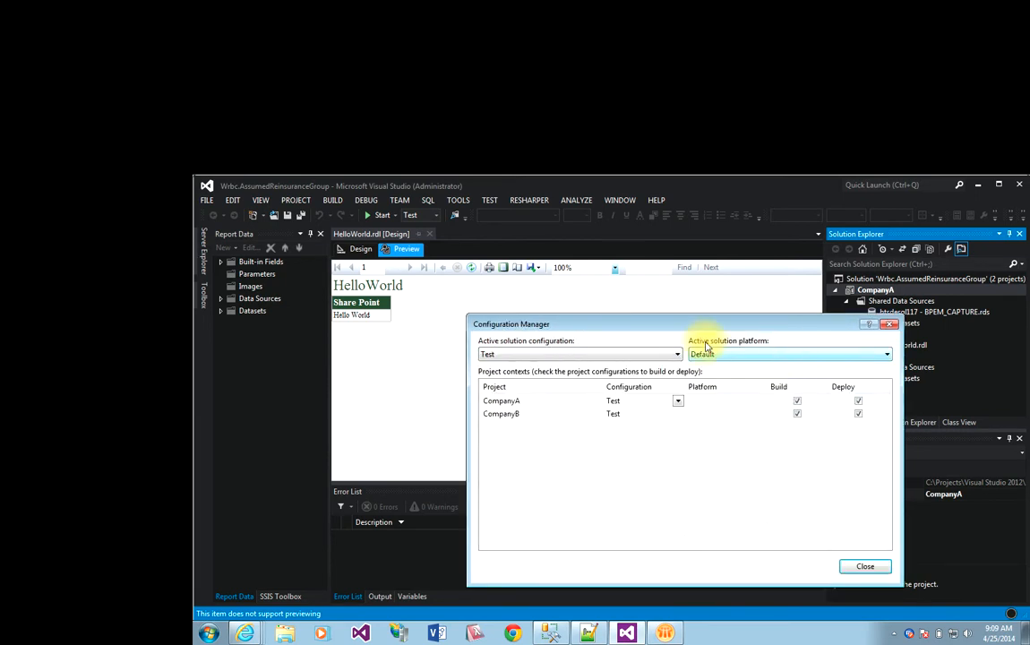
{"action": "left_click", "coordinate": [678, 401]}
{"action": "left_click", "coordinate": [647, 476]}
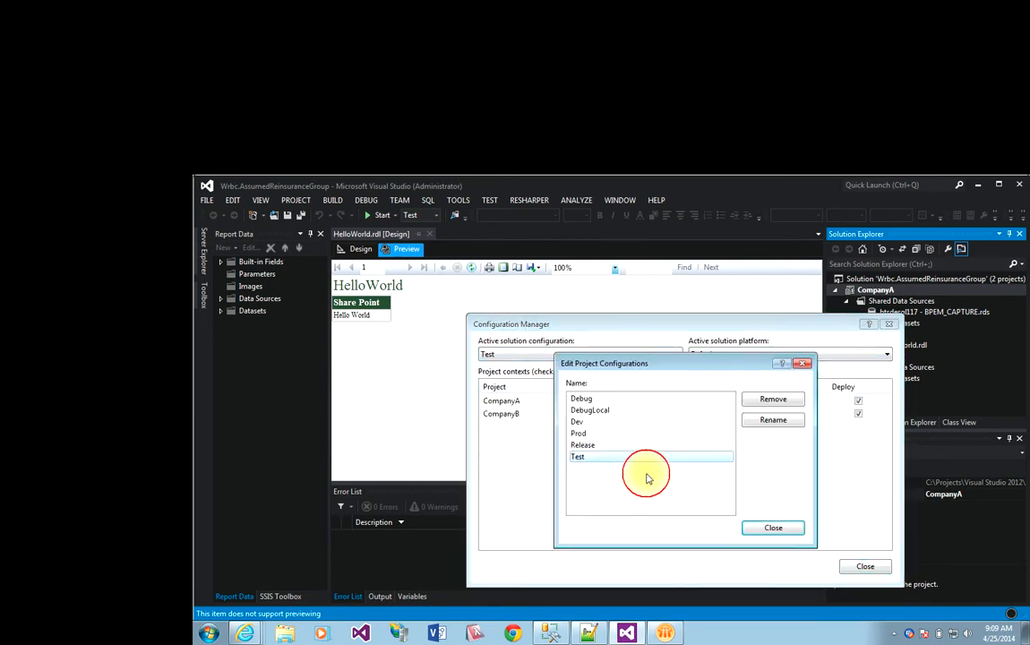
{"action": "left_click", "coordinate": [587, 399]}
{"action": "left_click", "coordinate": [770, 408]}
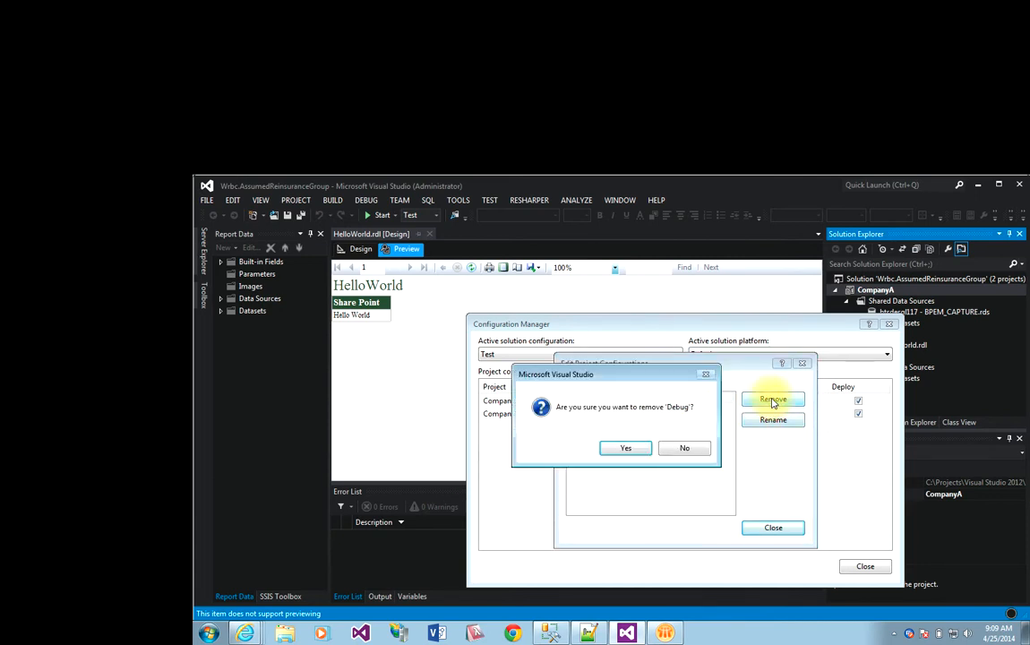
{"action": "left_click", "coordinate": [634, 448]}
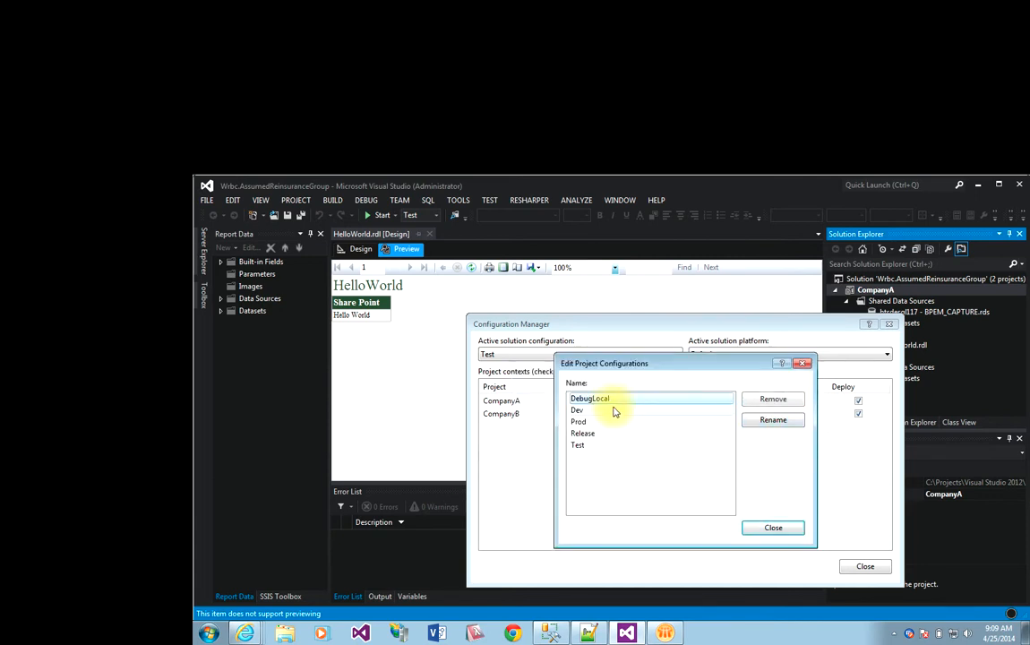
Step: Remove CompanyA's DebugLocal and Release project configurations and close the Configuration Manager
{"action": "left_click", "coordinate": [778, 408]}
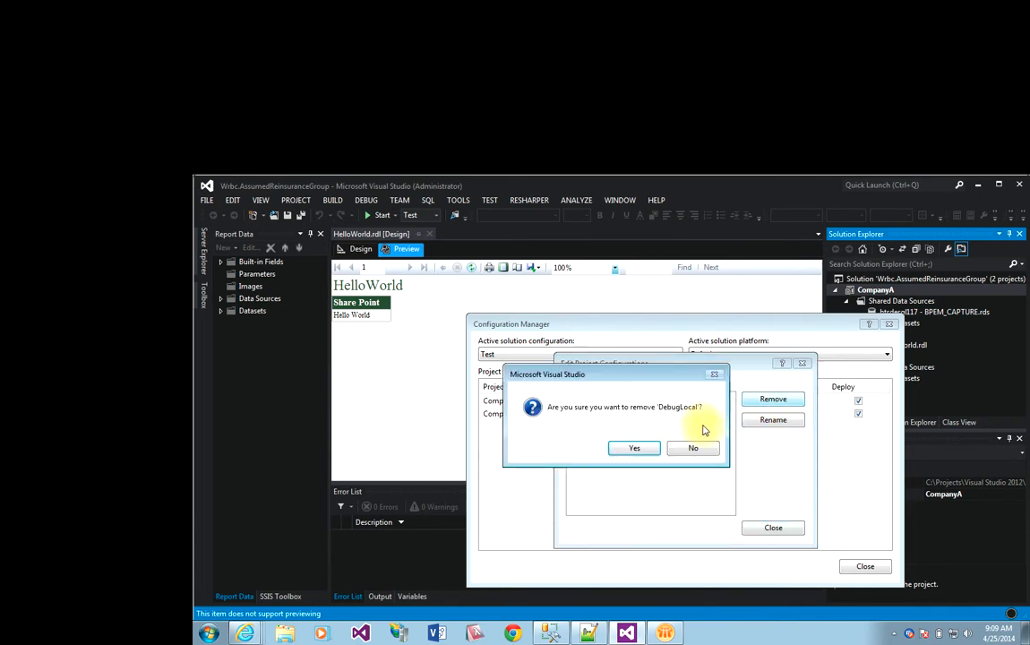
{"action": "left_click", "coordinate": [637, 449]}
{"action": "left_click", "coordinate": [591, 421]}
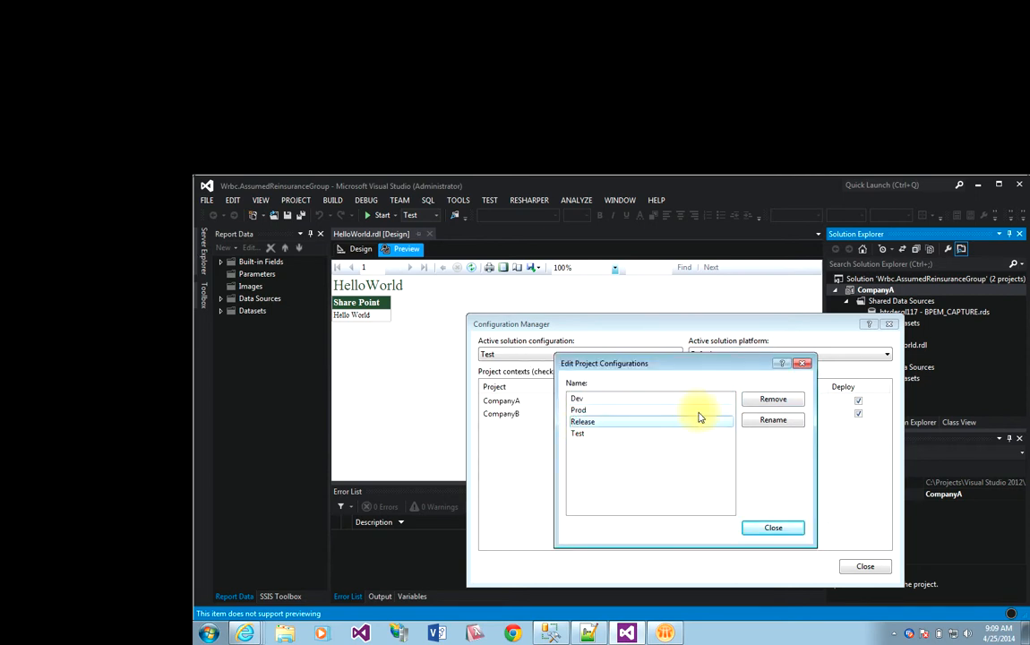
{"action": "left_click", "coordinate": [761, 400]}
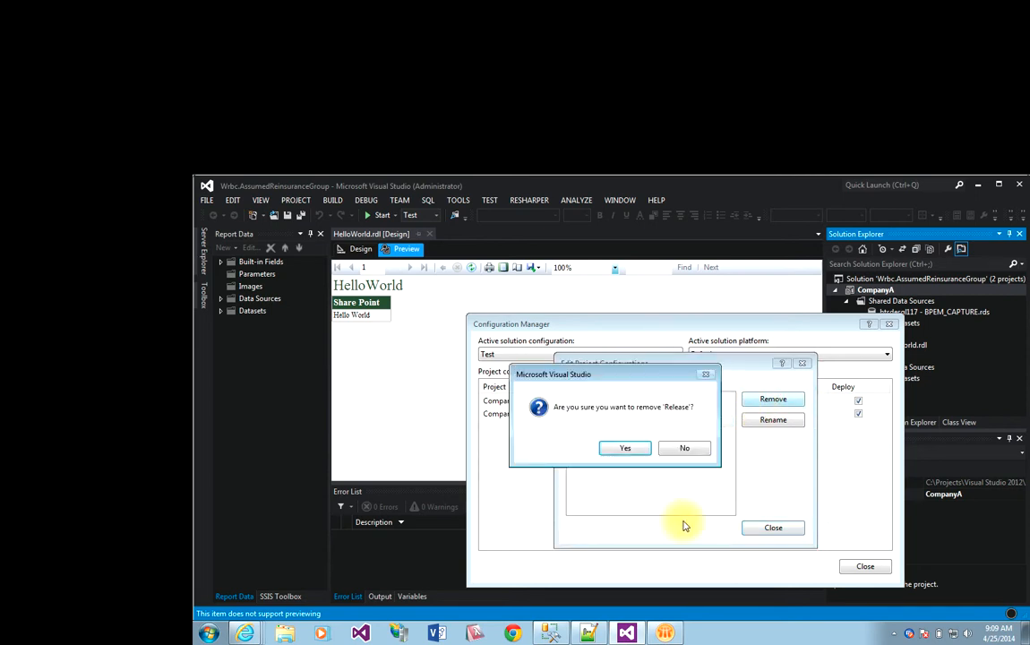
{"action": "left_click", "coordinate": [625, 452]}
{"action": "left_click", "coordinate": [773, 528]}
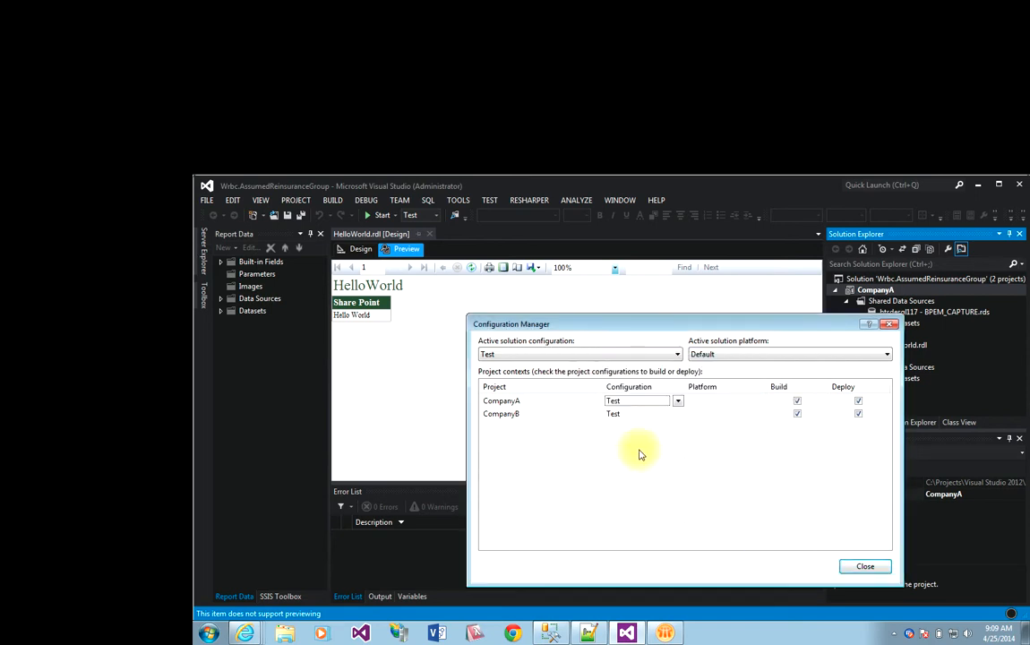
{"action": "left_click", "coordinate": [654, 356]}
{"action": "left_click", "coordinate": [663, 367]}
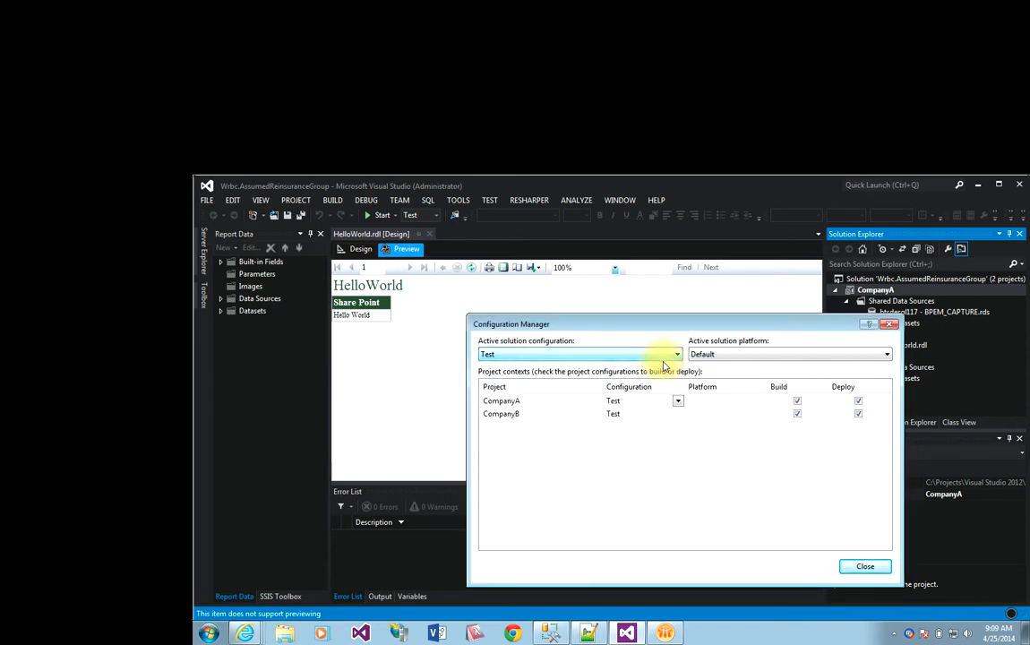
{"action": "left_click", "coordinate": [857, 567]}
{"action": "left_click", "coordinate": [586, 353]}
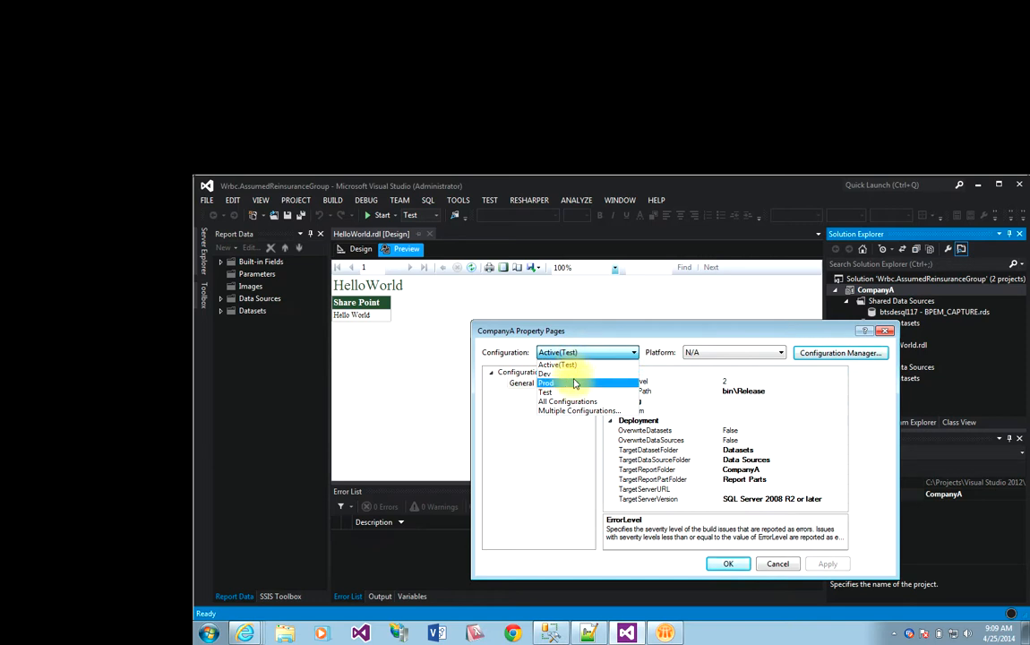
{"action": "left_click", "coordinate": [575, 383]}
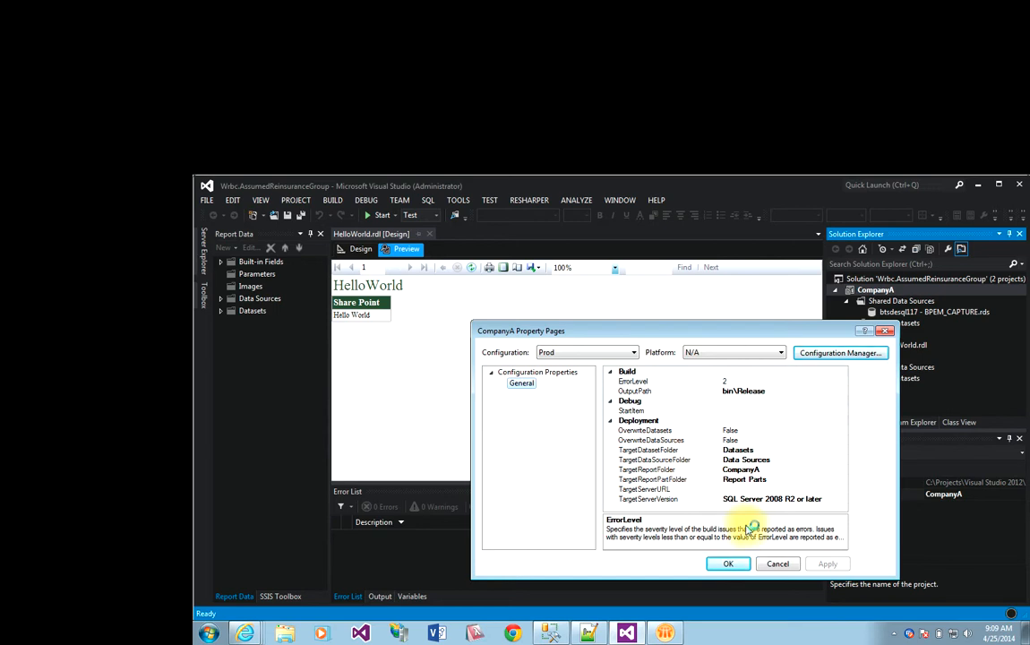
{"action": "left_click", "coordinate": [588, 633]}
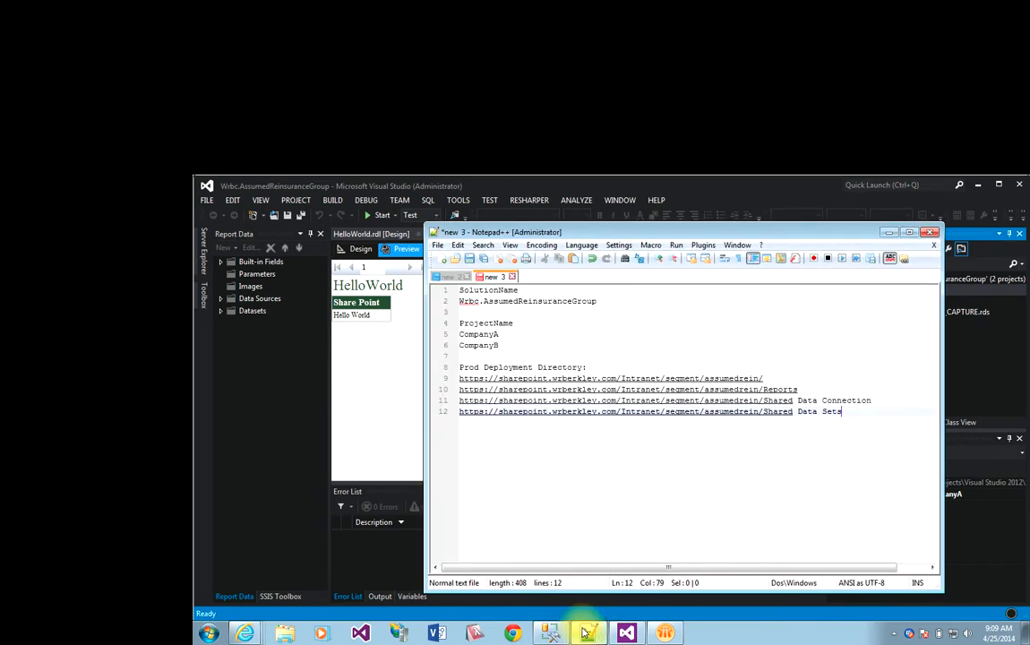
{"action": "left_click_drag", "start_coordinate": [768, 378], "coordinate": [463, 384]}
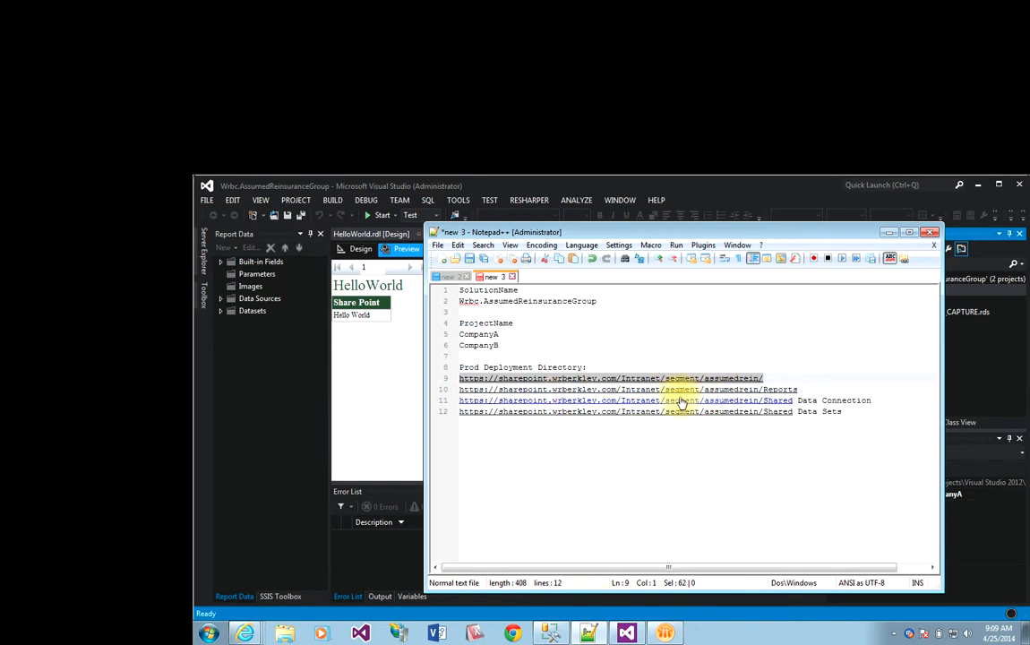
{"action": "left_click", "coordinate": [625, 631]}
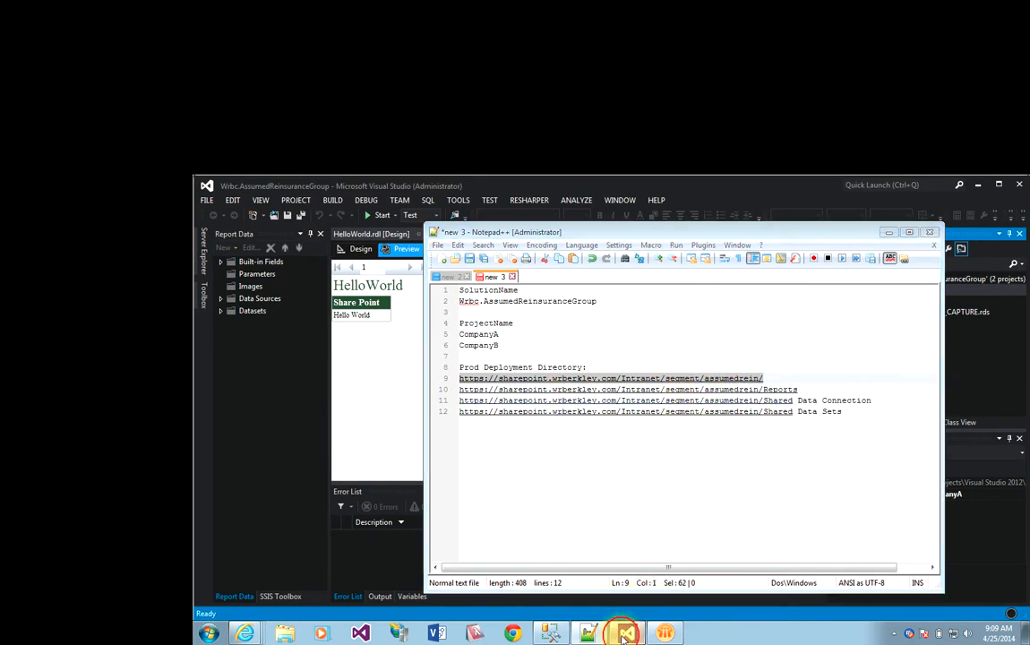
{"action": "left_click", "coordinate": [763, 487]}
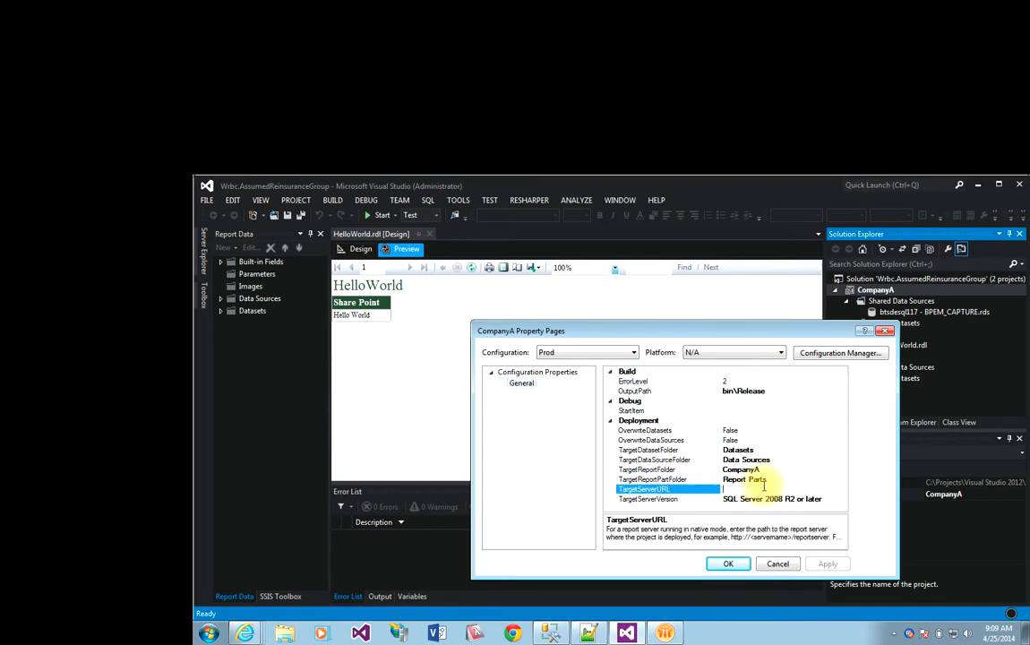
{"action": "left_click", "coordinate": [587, 632]}
{"action": "left_click_drag", "start_coordinate": [800, 389], "coordinate": [442, 395]}
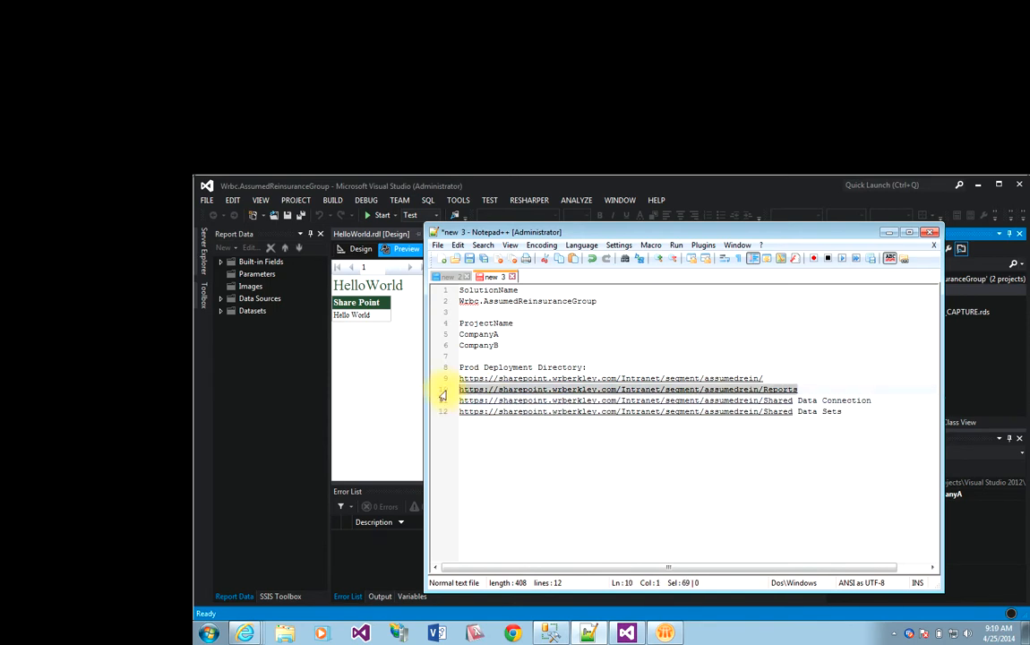
{"action": "left_click", "coordinate": [626, 633]}
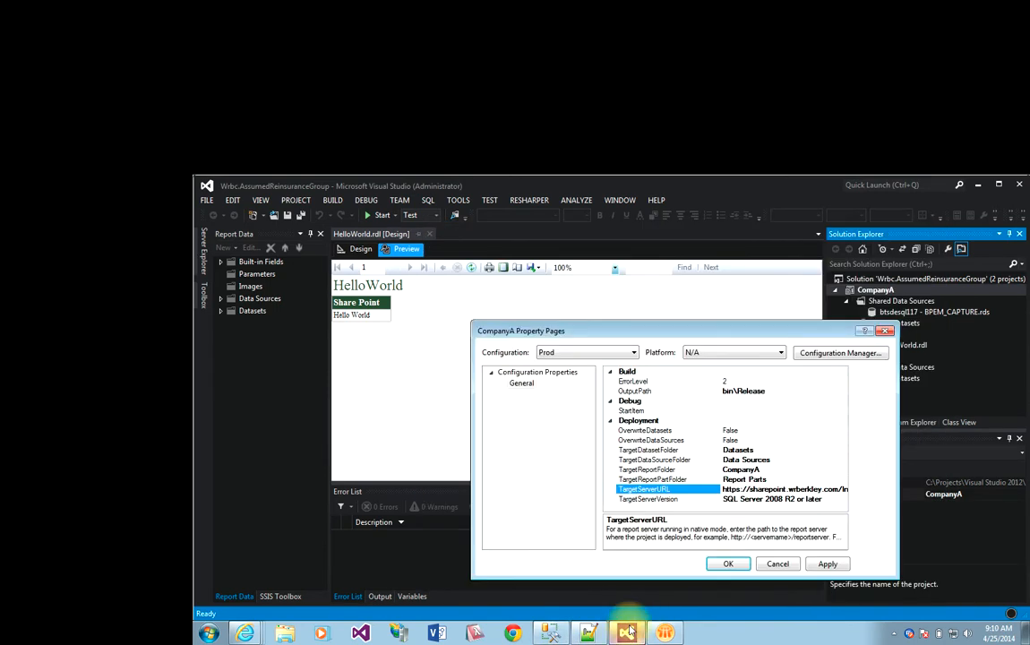
{"action": "left_click", "coordinate": [768, 471]}
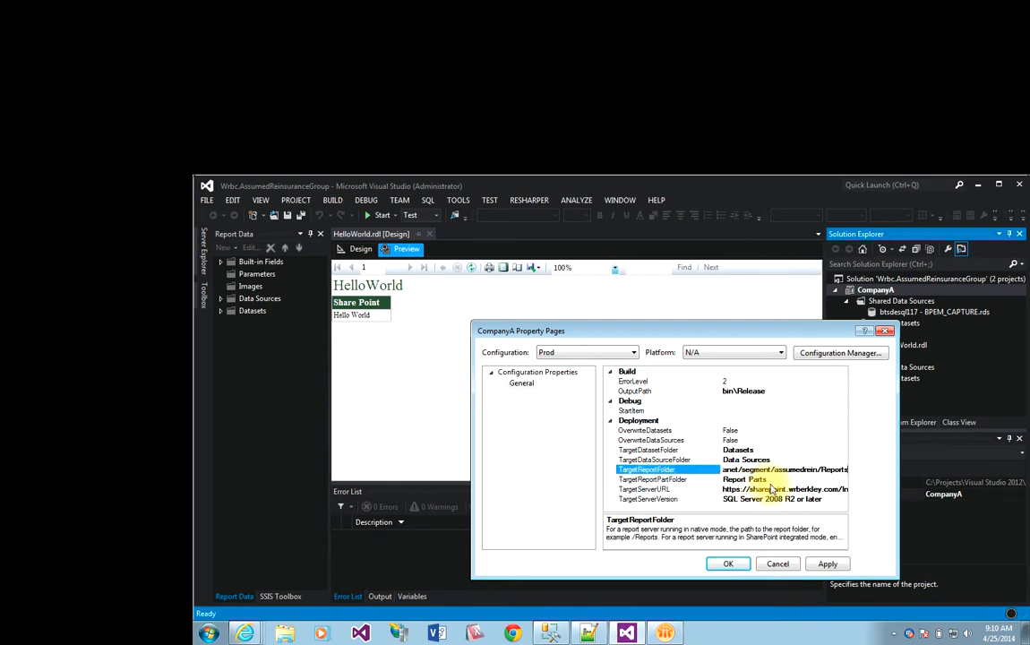
{"action": "left_click", "coordinate": [772, 481]}
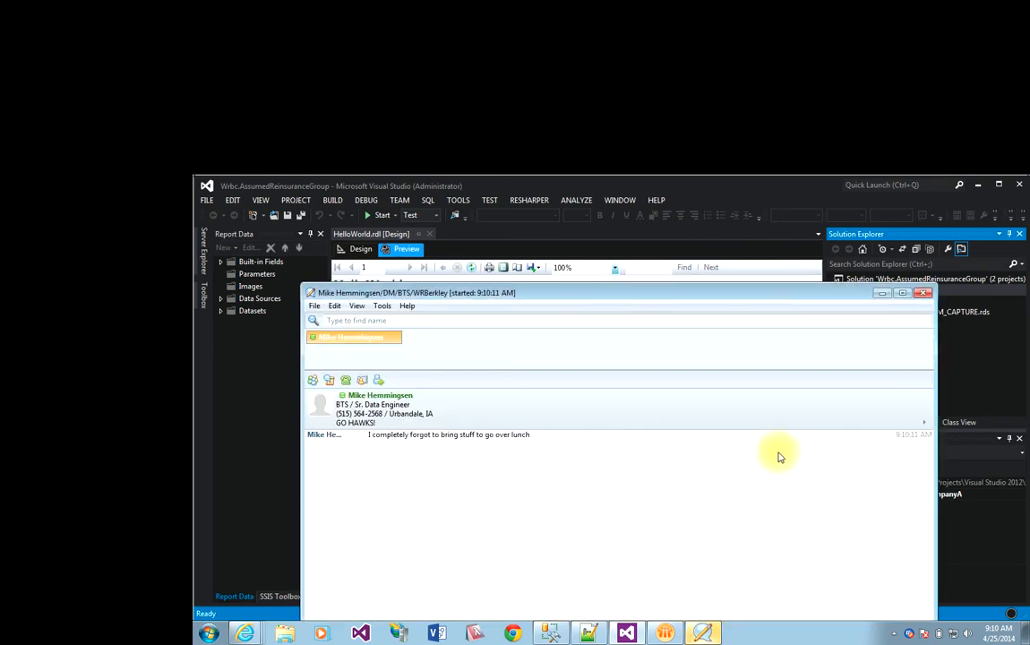
{"action": "left_click", "coordinate": [887, 295]}
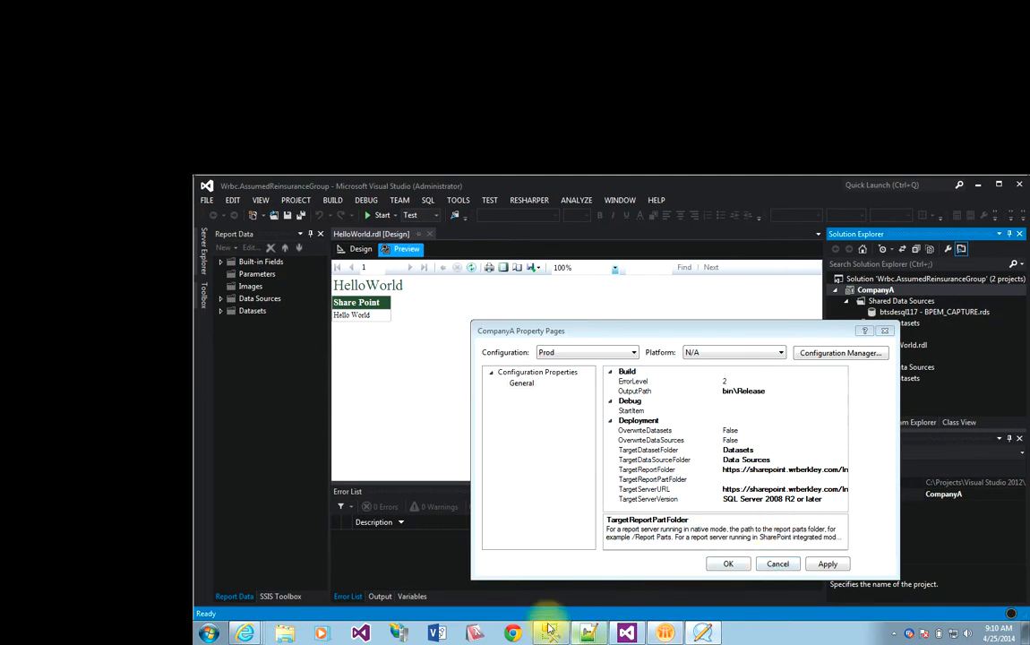
{"action": "left_click", "coordinate": [589, 633]}
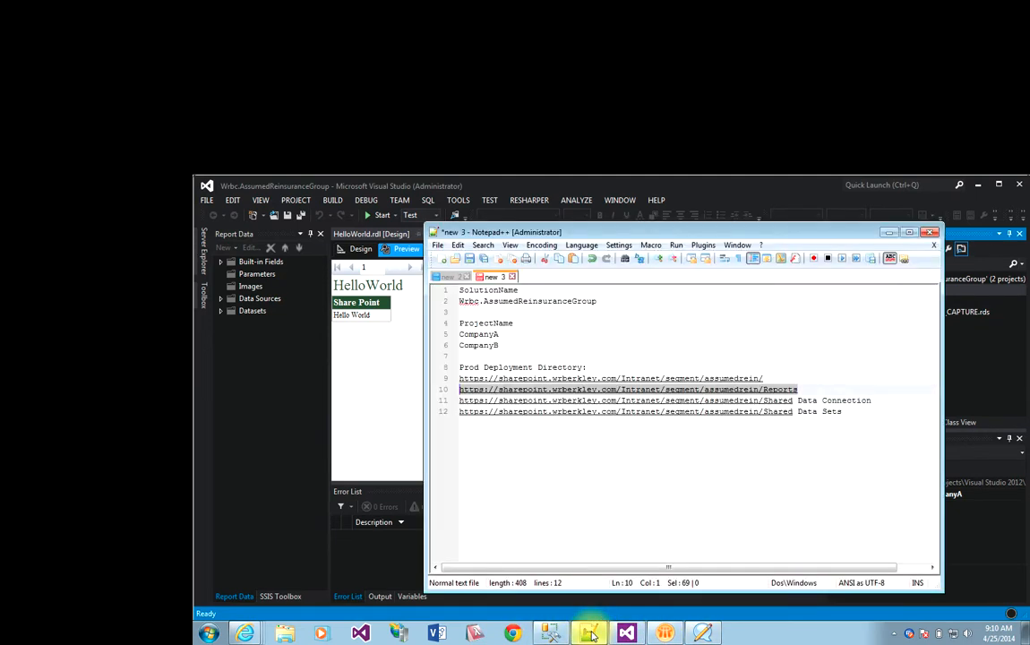
{"action": "left_click", "coordinate": [874, 402]}
{"action": "left_click_drag", "start_coordinate": [874, 402], "coordinate": [452, 406]}
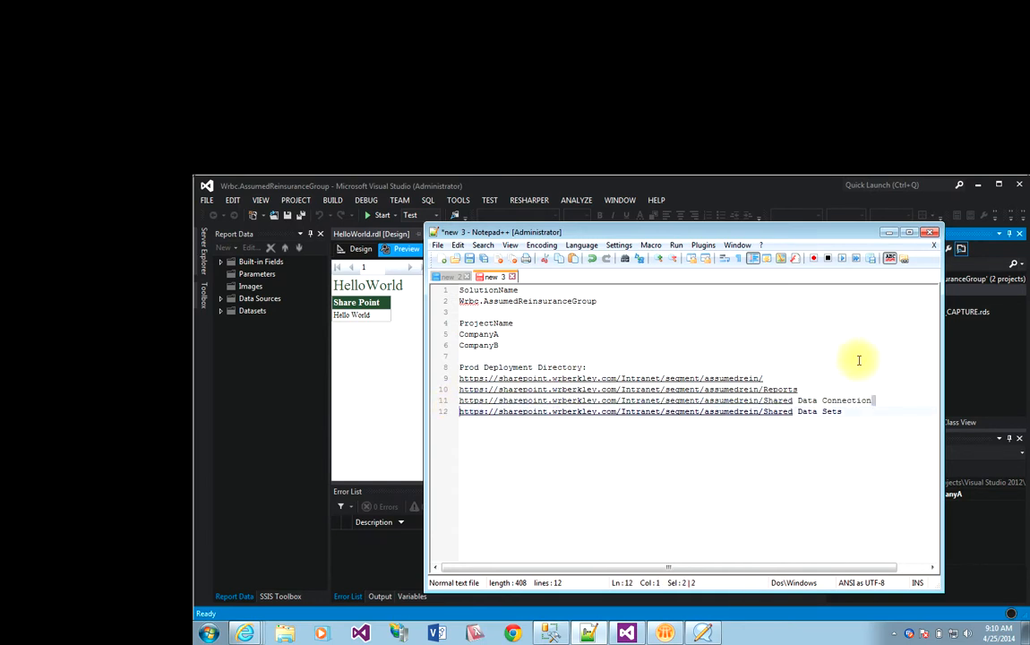
{"action": "double_click", "coordinate": [869, 400]}
{"action": "left_click_drag", "start_coordinate": [874, 400], "coordinate": [454, 403]}
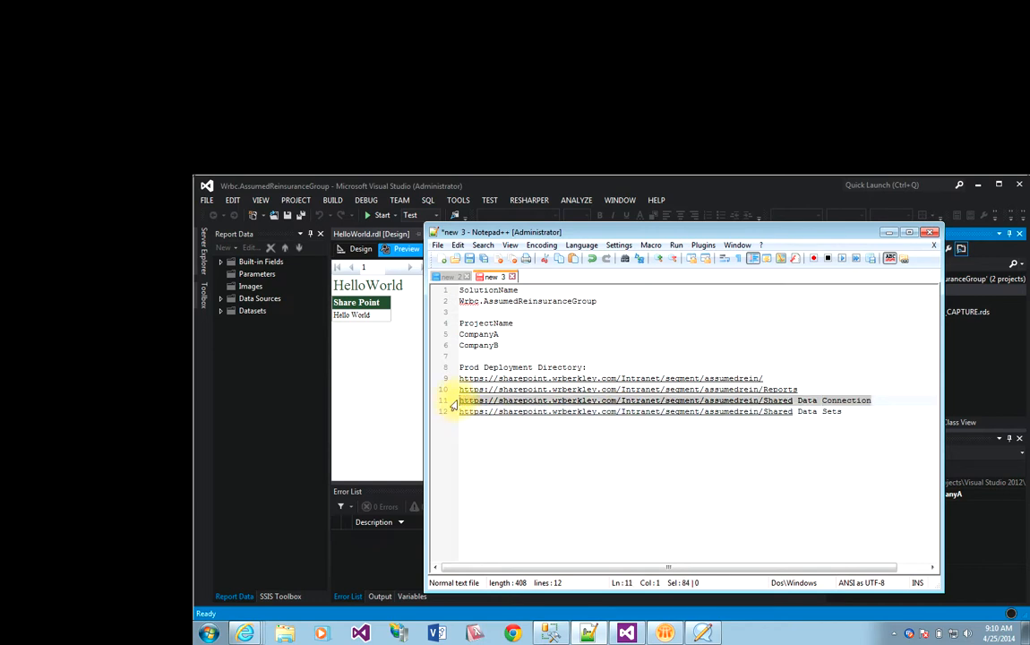
Step: Return to Visual Studio, save CompanyA's property page changes, and dismiss the empty property pages and the chat window
{"action": "left_click", "coordinate": [408, 390]}
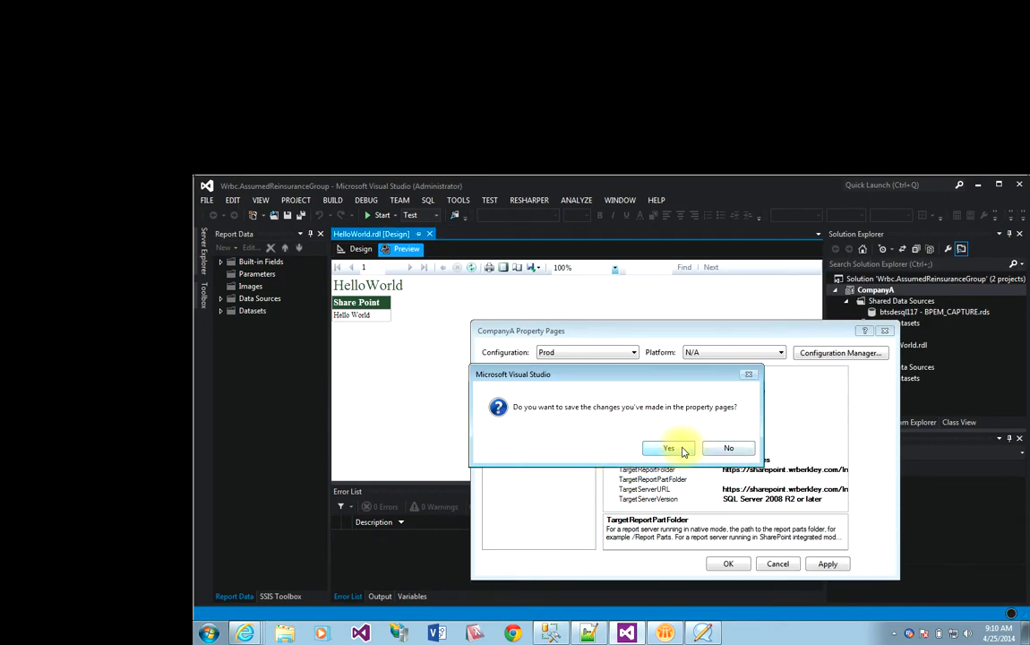
{"action": "left_click", "coordinate": [680, 450]}
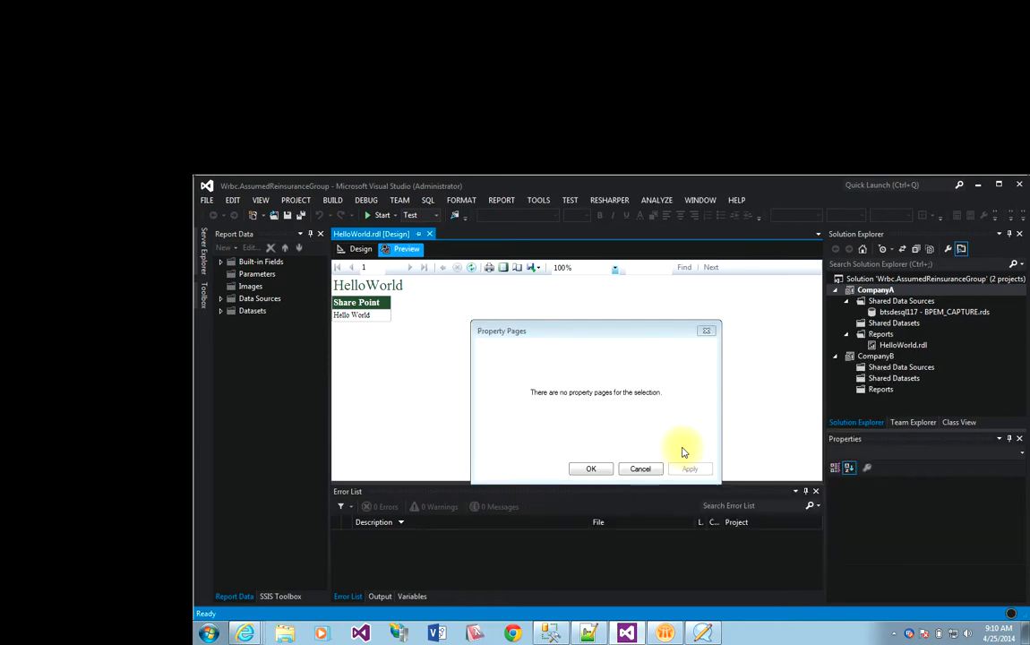
{"action": "left_click", "coordinate": [603, 470]}
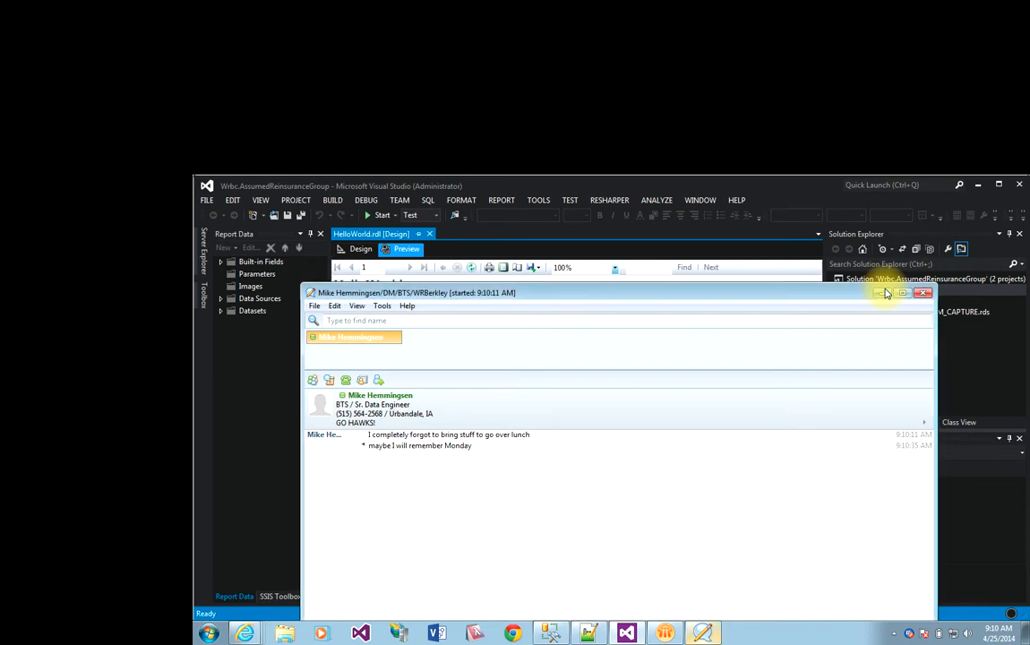
{"action": "left_click", "coordinate": [883, 293]}
{"action": "left_click", "coordinate": [884, 291]}
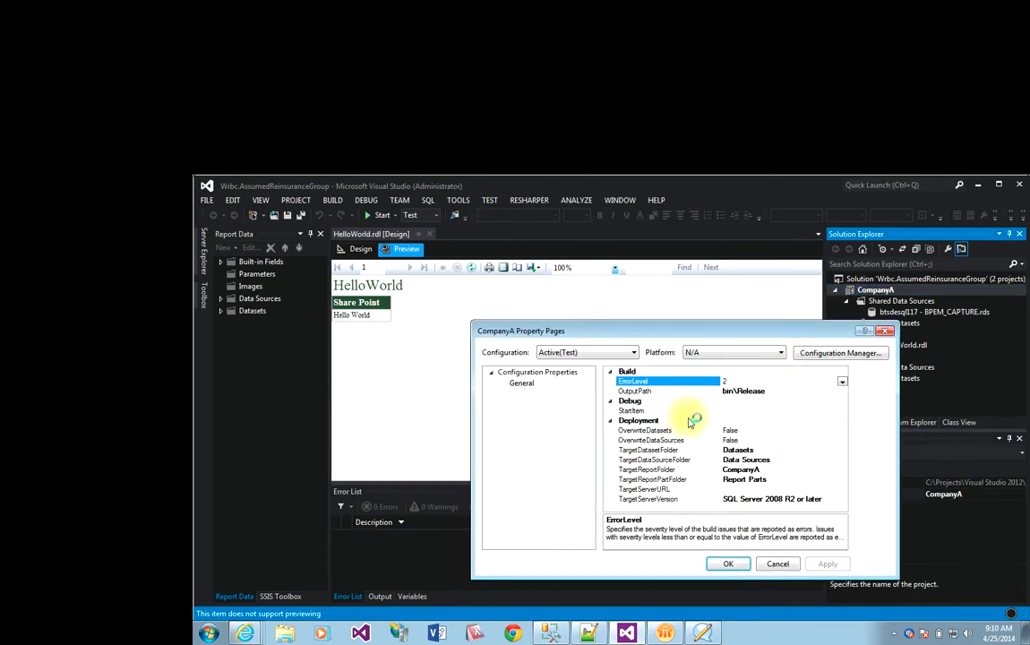
Step: In CompanyA's Prod properties, replace TargetDataSourceFolder with the copied Shared Data Connection URL
{"action": "left_click", "coordinate": [569, 352]}
{"action": "left_click", "coordinate": [563, 373]}
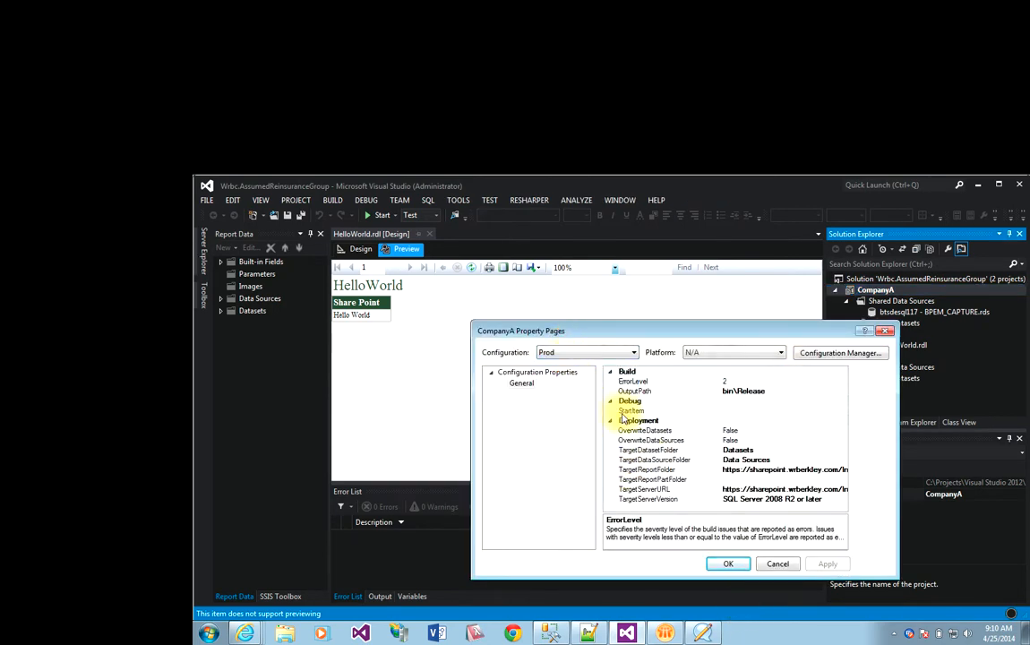
{"action": "left_click", "coordinate": [763, 450]}
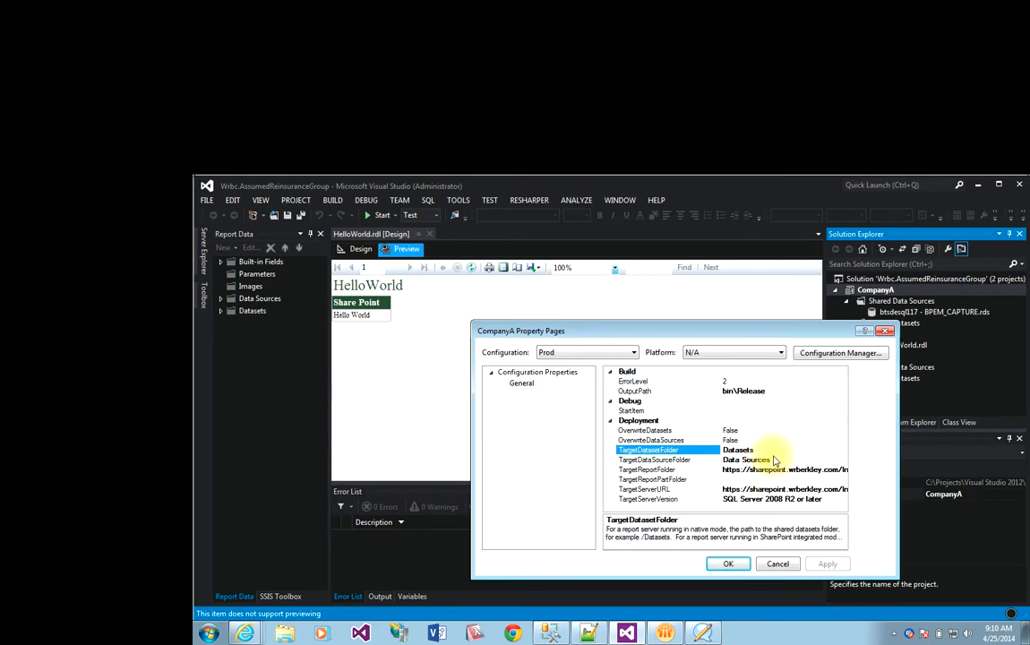
{"action": "left_click", "coordinate": [775, 459]}
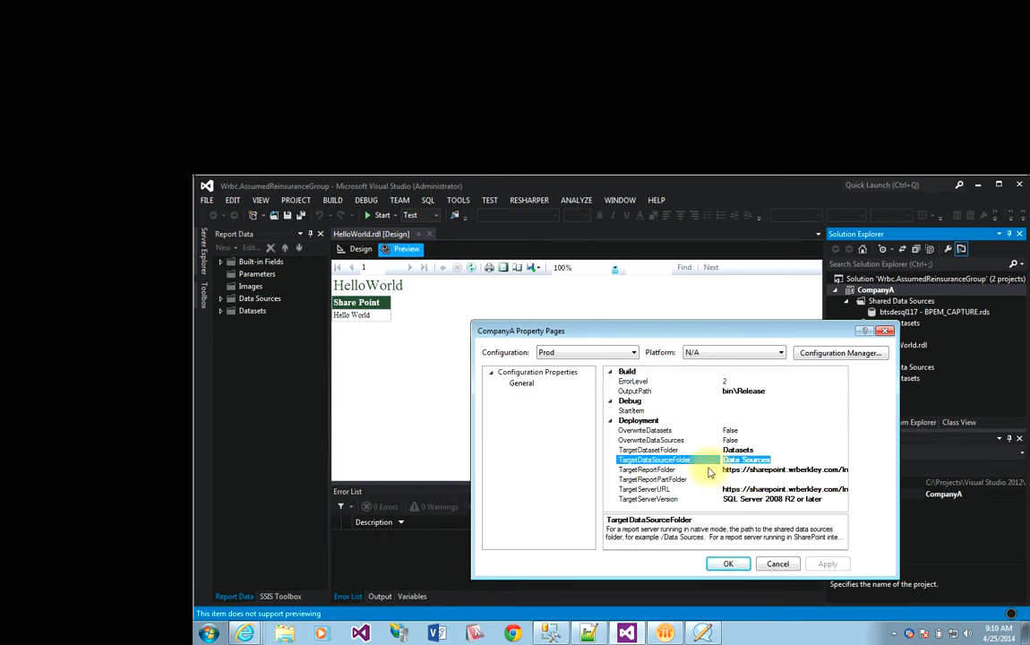
{"action": "left_click", "coordinate": [793, 457]}
{"action": "left_click_drag", "start_coordinate": [793, 458], "coordinate": [718, 464]}
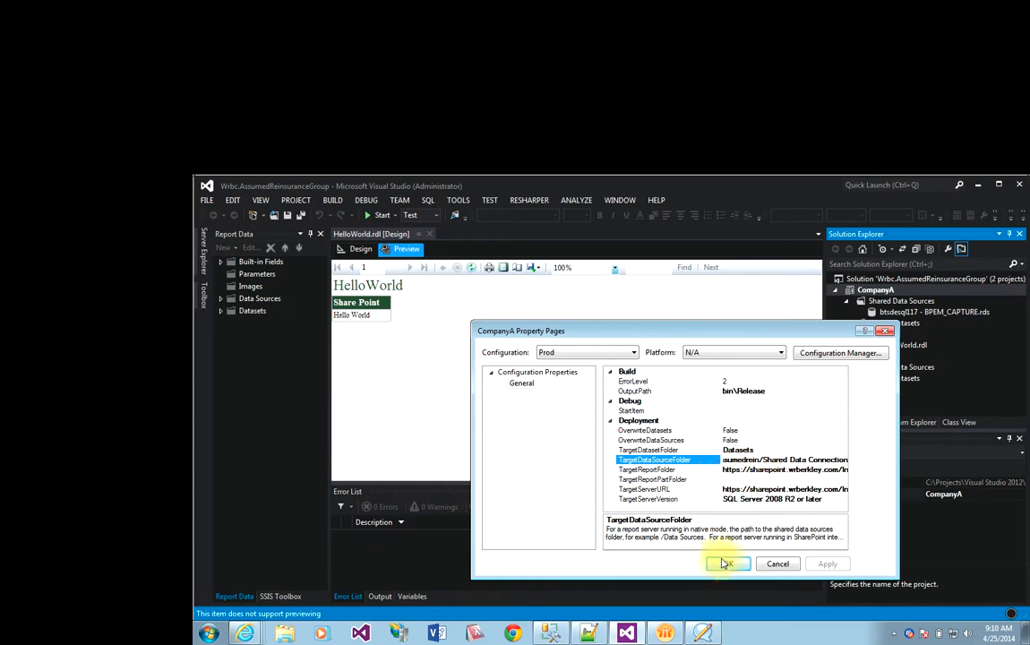
Step: Check the Prod TargetDatasetFolder, then apply the deployment settings and close CompanyA's property pages
{"action": "left_click", "coordinate": [758, 450]}
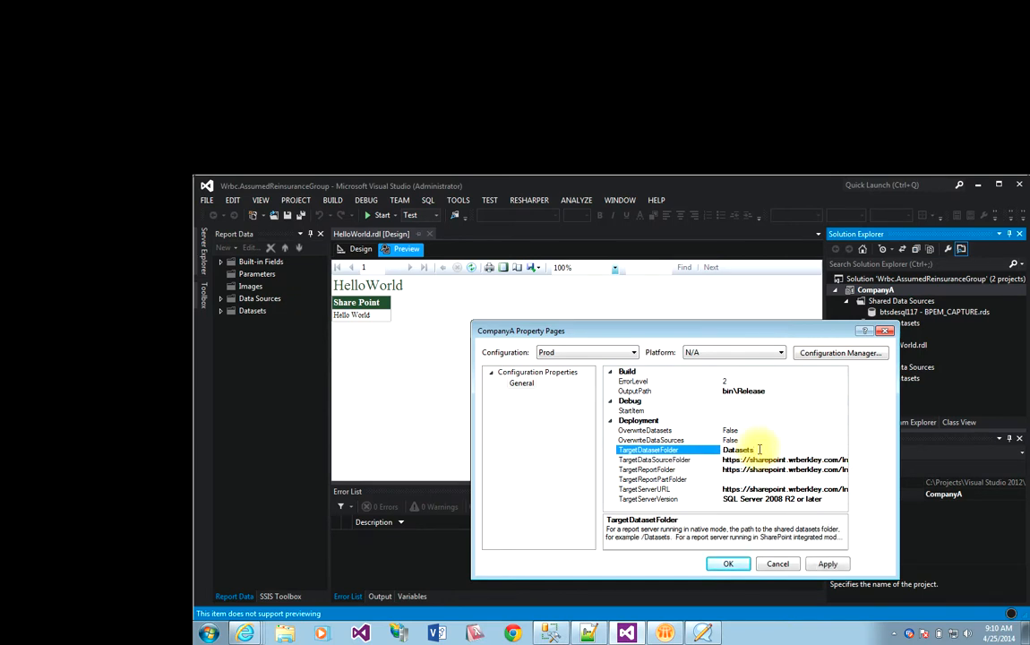
{"action": "left_click_drag", "start_coordinate": [759, 450], "coordinate": [678, 457]}
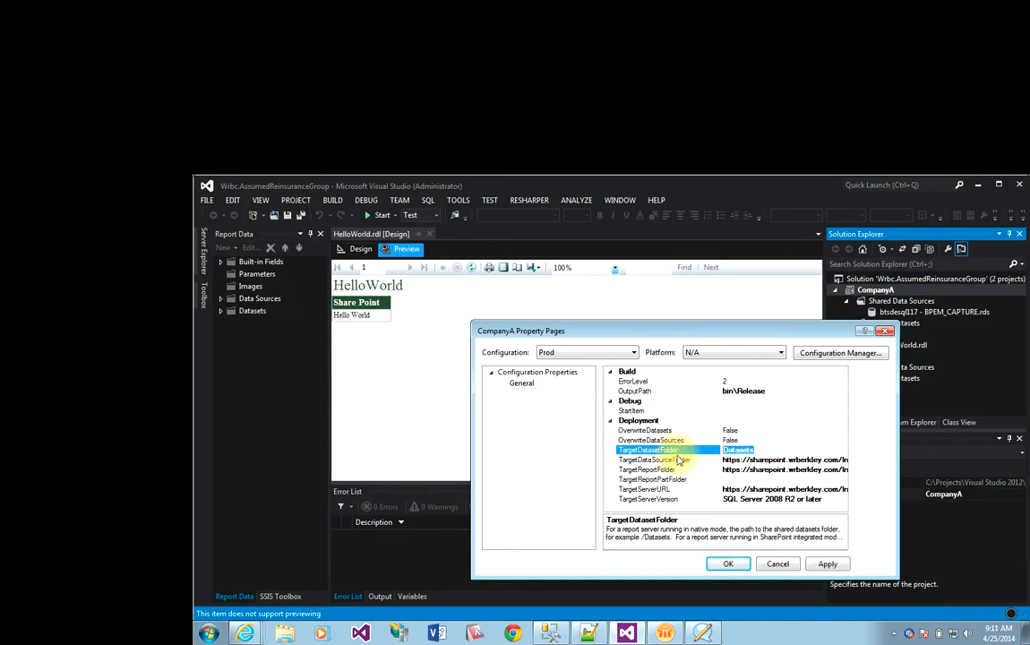
{"action": "left_click", "coordinate": [828, 563]}
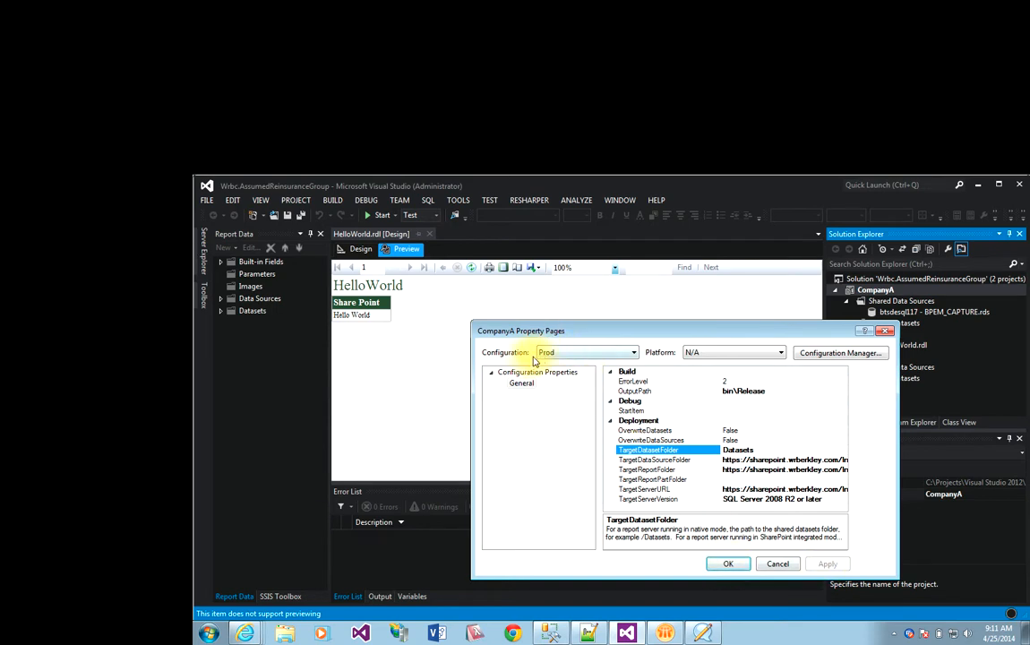
{"action": "left_click", "coordinate": [728, 564]}
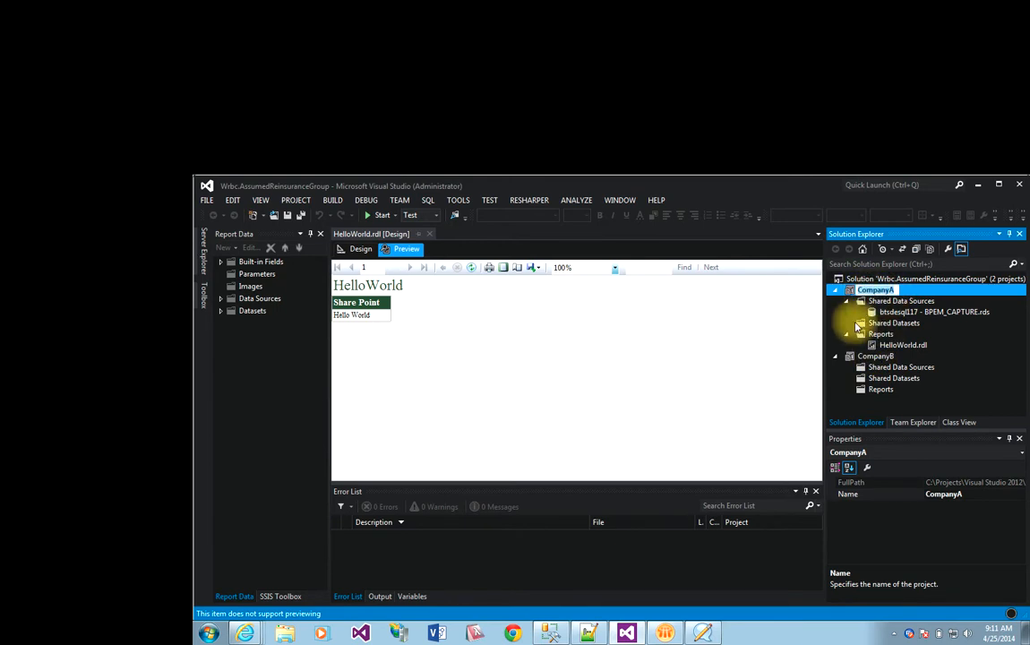
Step: Review the name, type and connection string of CompanyA's BPEM_CAPTURE shared data source
{"action": "double_click", "coordinate": [886, 312]}
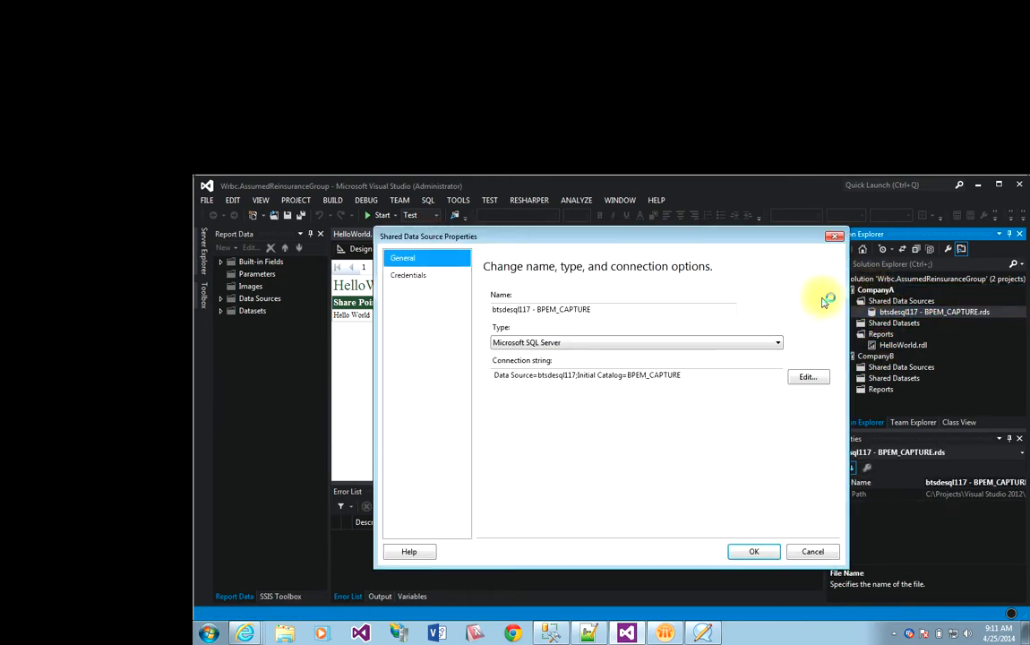
{"action": "left_click", "coordinate": [833, 236]}
Step: Deploy CompanyA with the Prod solution configuration active, then open the HelloWorld report in the SharePoint Reports library
{"action": "left_click", "coordinate": [873, 292]}
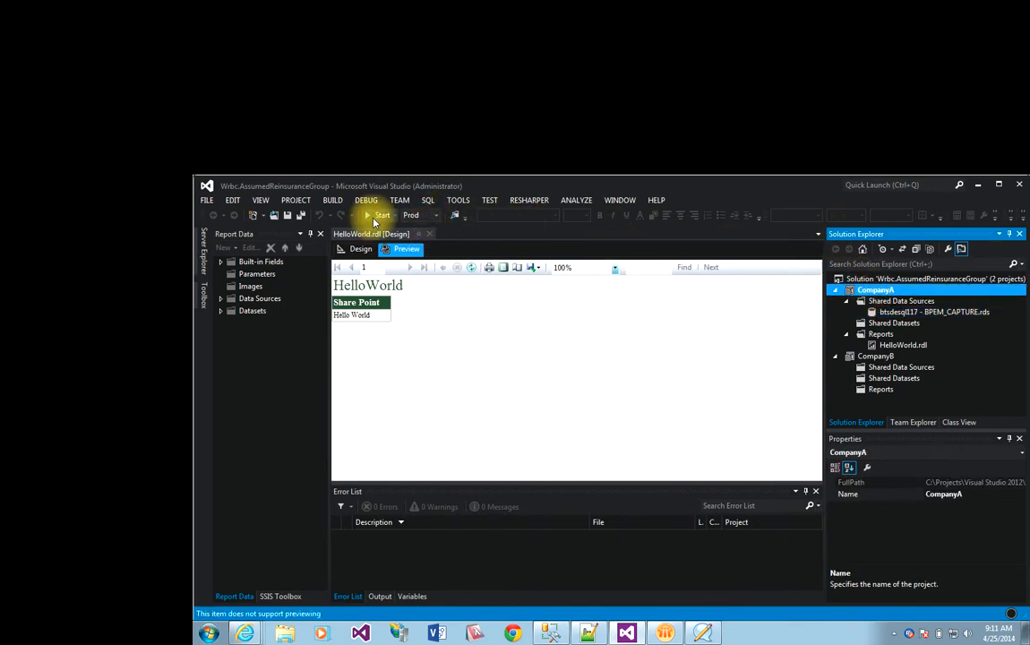
{"action": "left_click", "coordinate": [378, 216]}
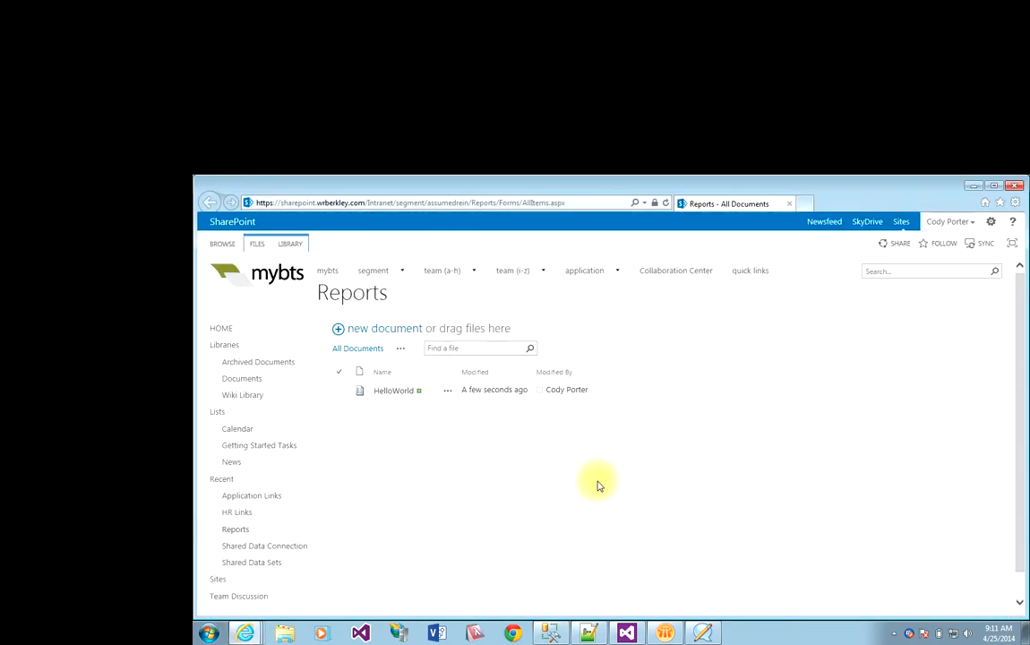
{"action": "left_click", "coordinate": [380, 394]}
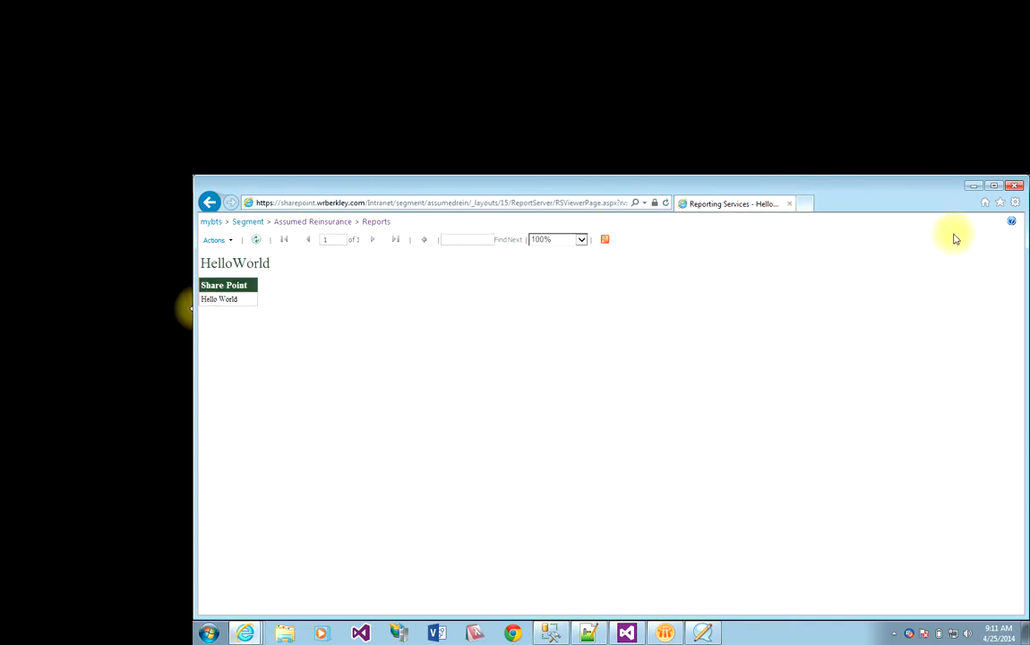
Step: Close the HelloWorld report's browser window and make Test the active solution configuration
{"action": "left_click", "coordinate": [1018, 184]}
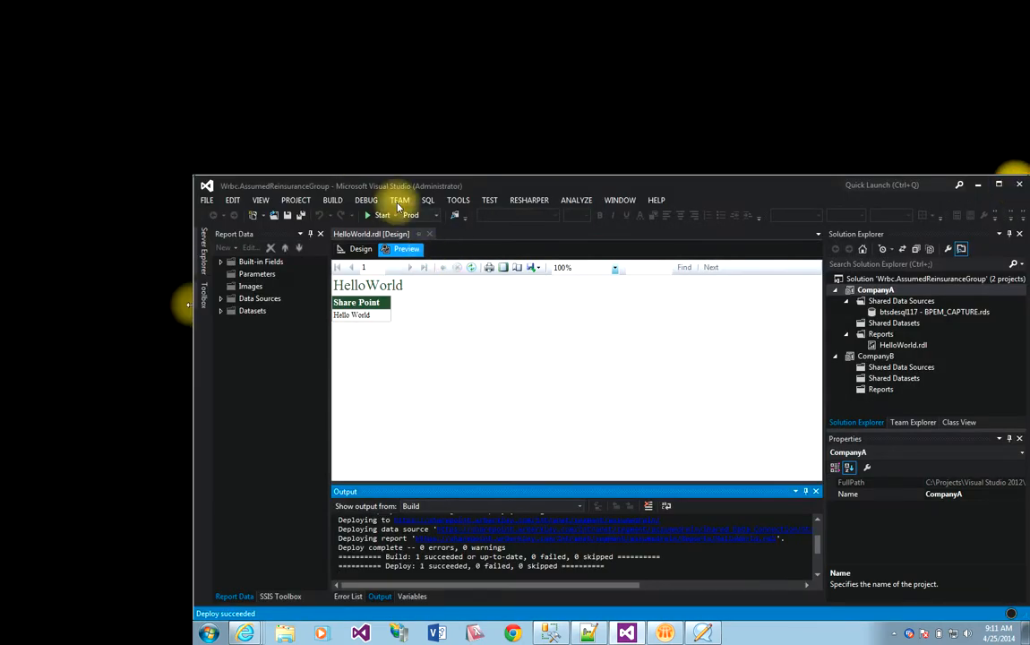
{"action": "left_click", "coordinate": [430, 249]}
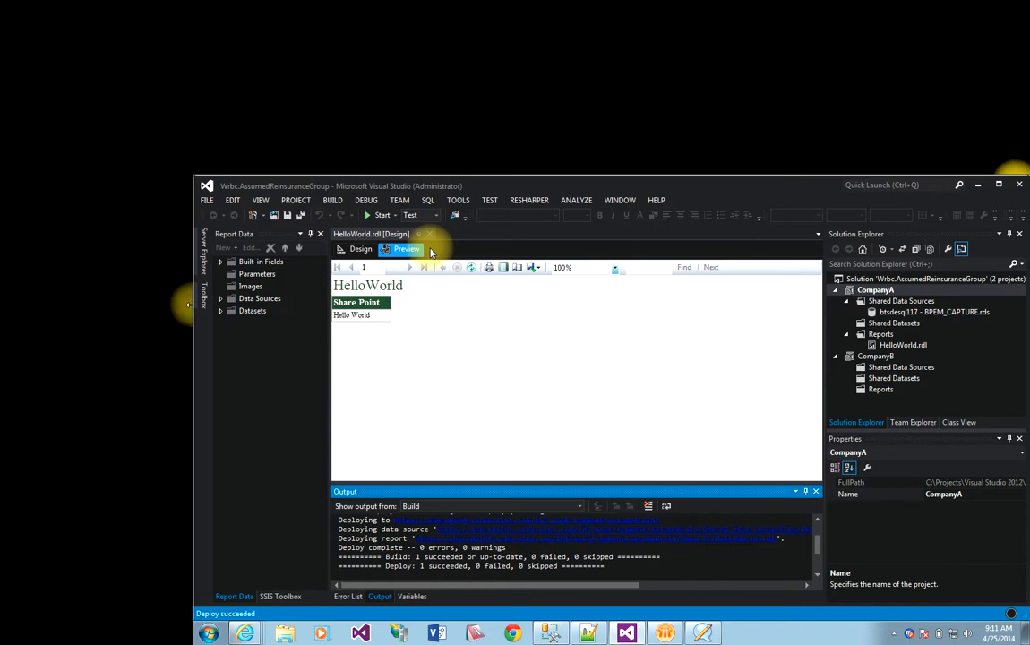
Step: Try setting OverwriteDataSources to True and adjusting OverwriteDatasets in CompanyA's Test properties, then discard the changes
{"action": "left_click", "coordinate": [881, 292]}
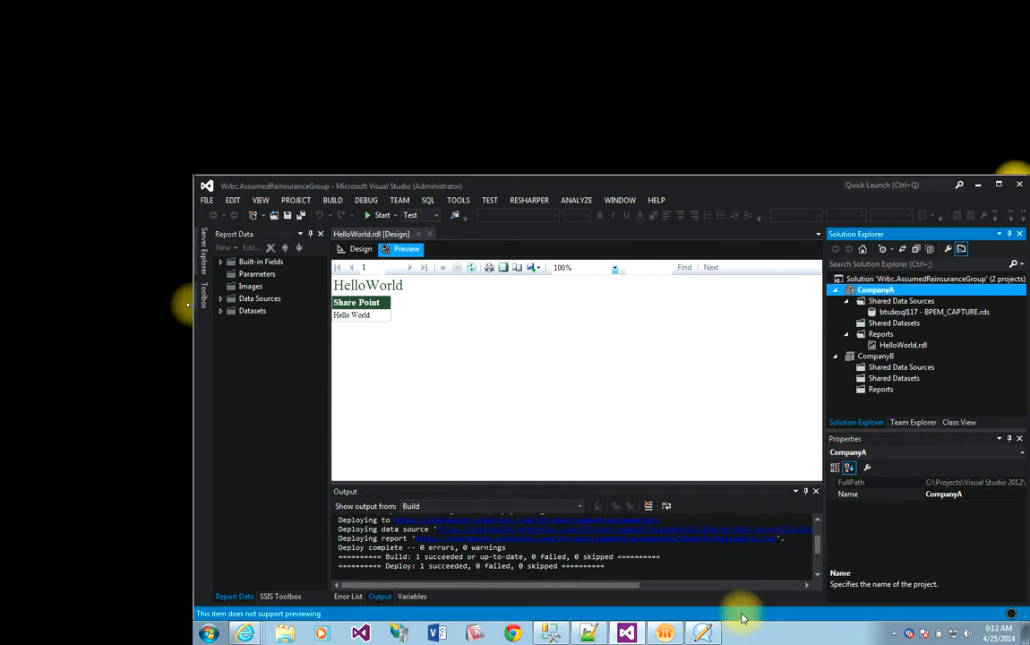
{"action": "key", "text": "alt+Return"}
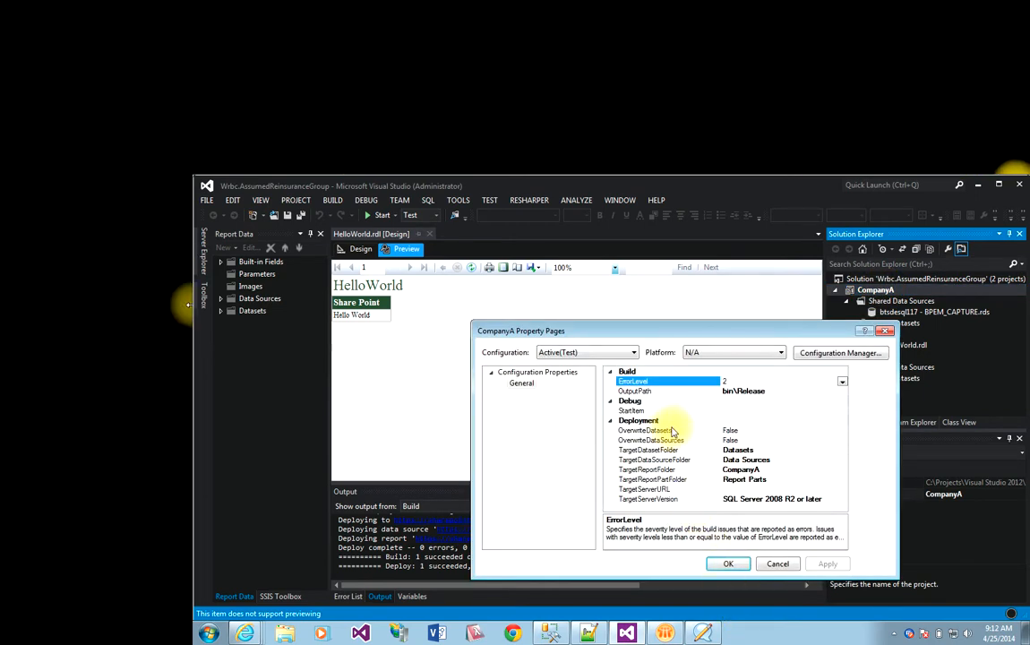
{"action": "left_click", "coordinate": [667, 430]}
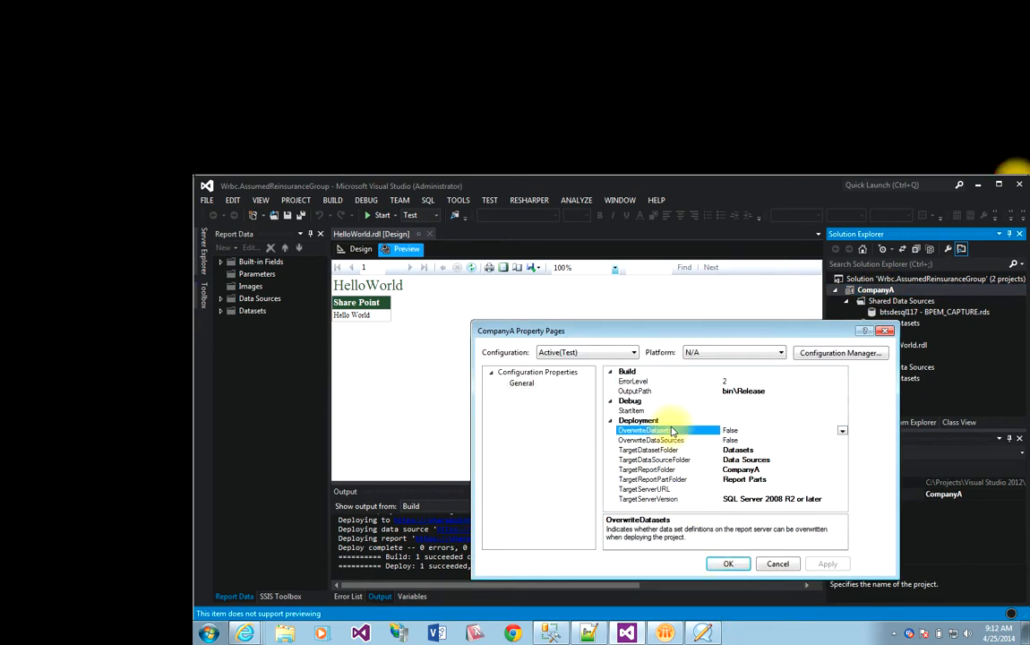
{"action": "left_click", "coordinate": [742, 439]}
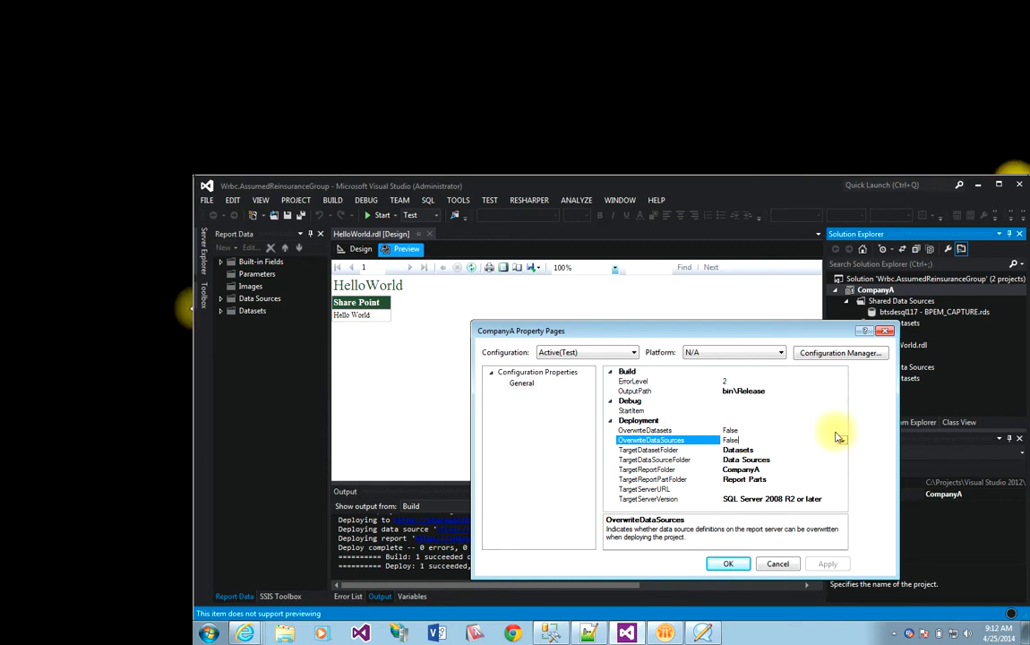
{"action": "left_click", "coordinate": [843, 440]}
{"action": "left_click", "coordinate": [748, 459]}
{"action": "left_click", "coordinate": [772, 430]}
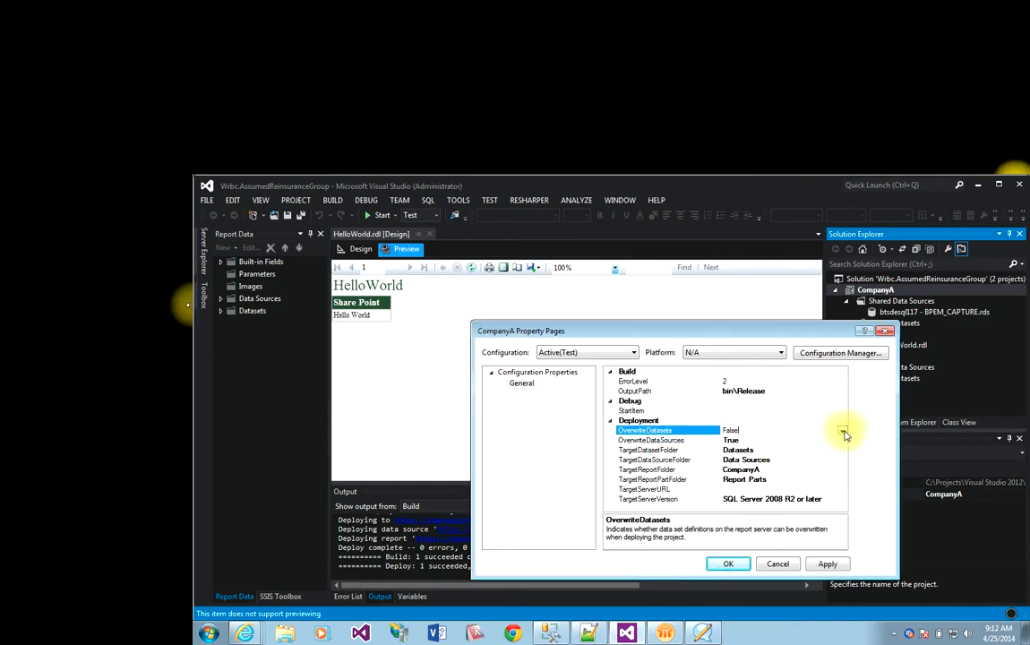
{"action": "left_click", "coordinate": [843, 431]}
{"action": "left_click", "coordinate": [780, 440]}
{"action": "left_click", "coordinate": [775, 563]}
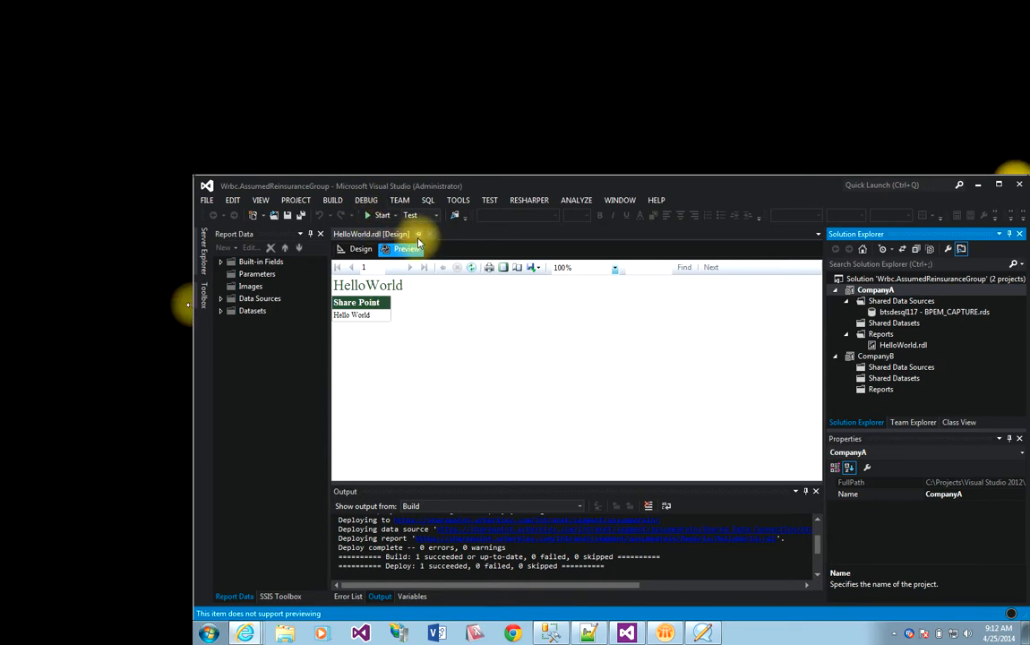
Step: Switch to Internet Explorer and open the BPEM Reports library from the myBPEM home page
{"action": "left_click", "coordinate": [439, 274]}
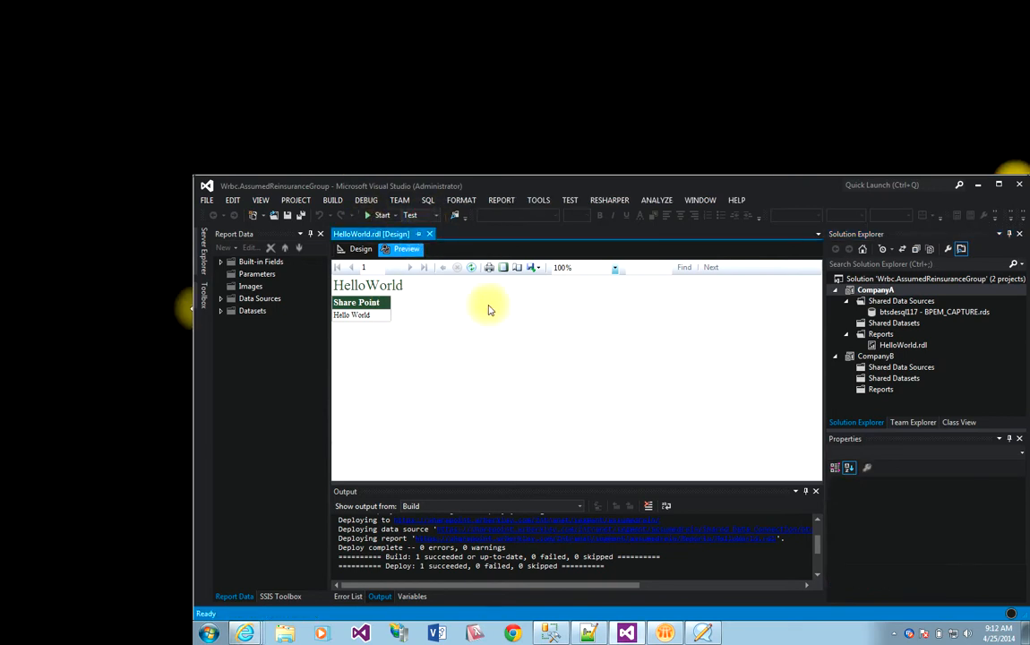
{"action": "left_click", "coordinate": [236, 632]}
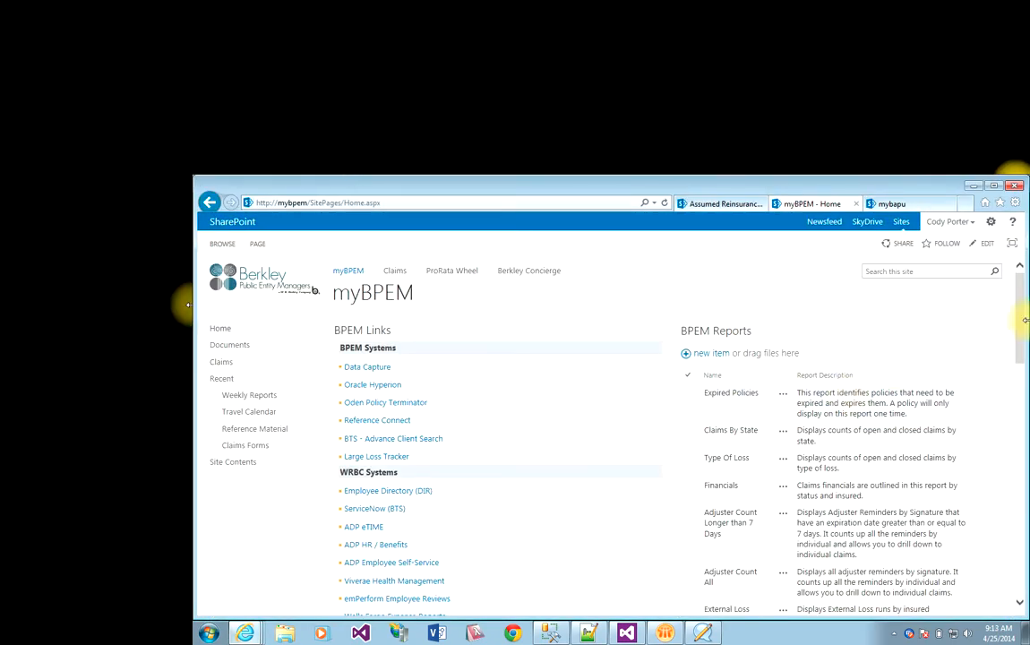
{"action": "mouse_move", "coordinate": [1018, 318]}
{"action": "left_mouse_down"}
{"action": "mouse_move", "coordinate": [1018, 363]}
{"action": "mouse_move", "coordinate": [1009, 324]}
{"action": "left_mouse_up"}
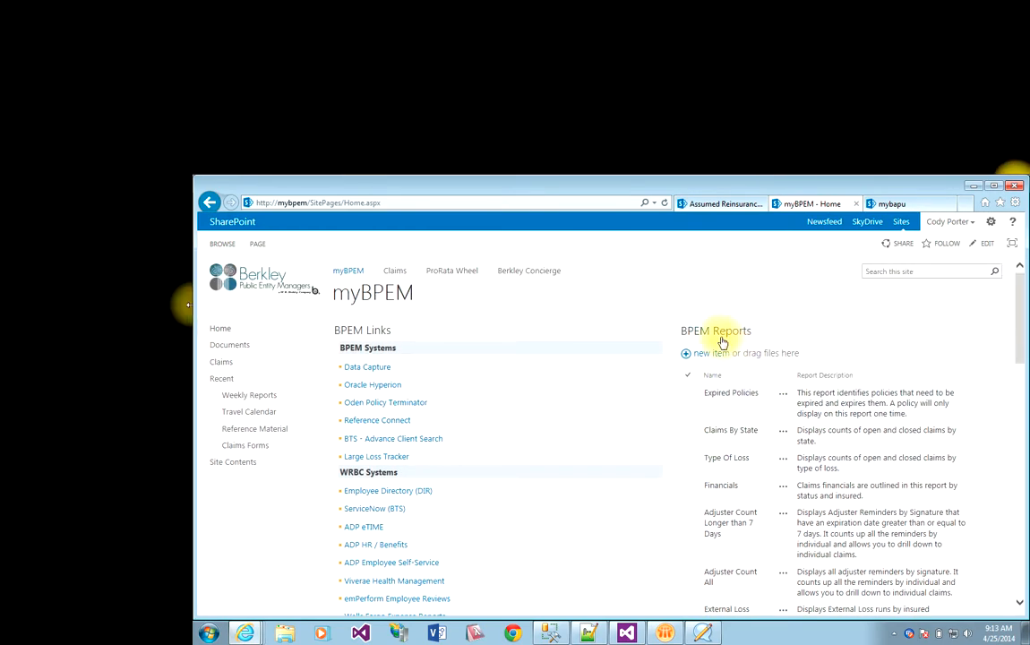
{"action": "left_click", "coordinate": [722, 334]}
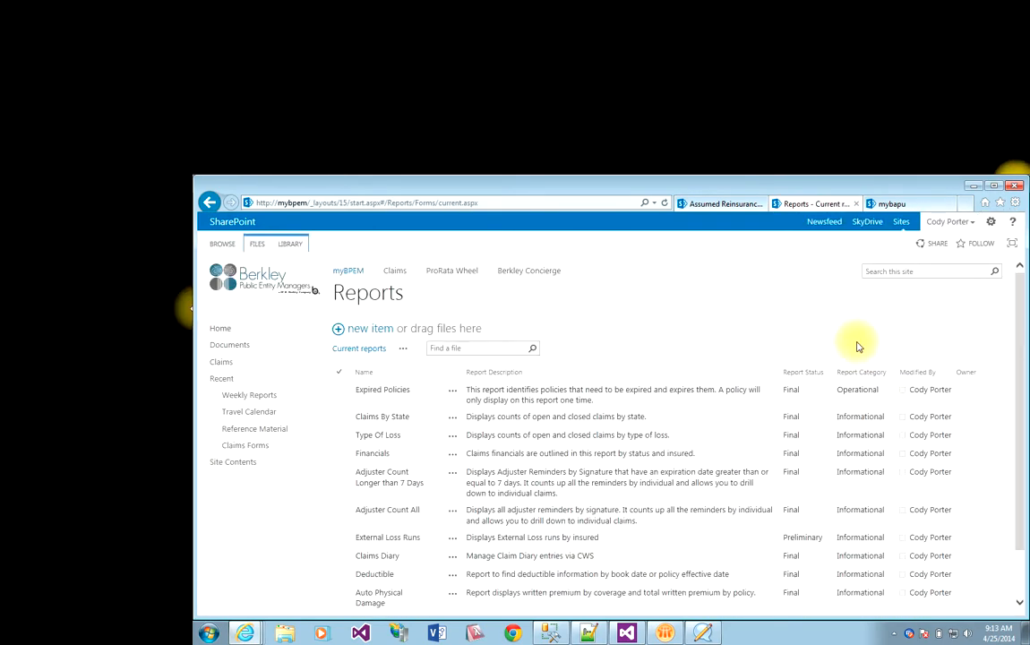
{"action": "left_click_drag", "start_coordinate": [1014, 332], "coordinate": [188, 299]}
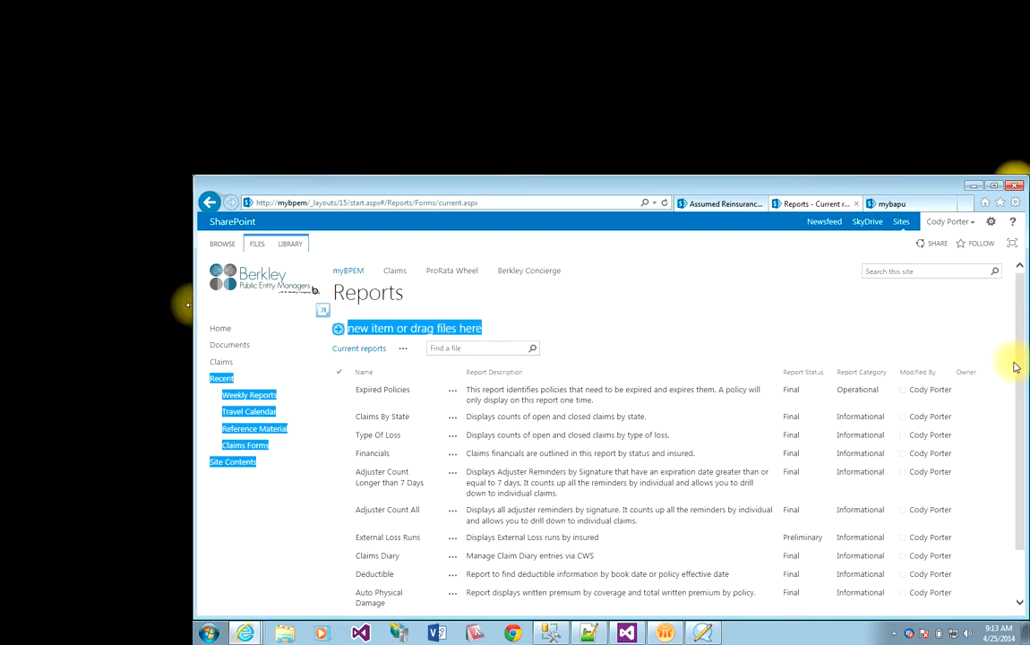
Step: Open the Financials report from the Reports library, then expand and collapse its CLOSE transaction status group
{"action": "left_click", "coordinate": [372, 454]}
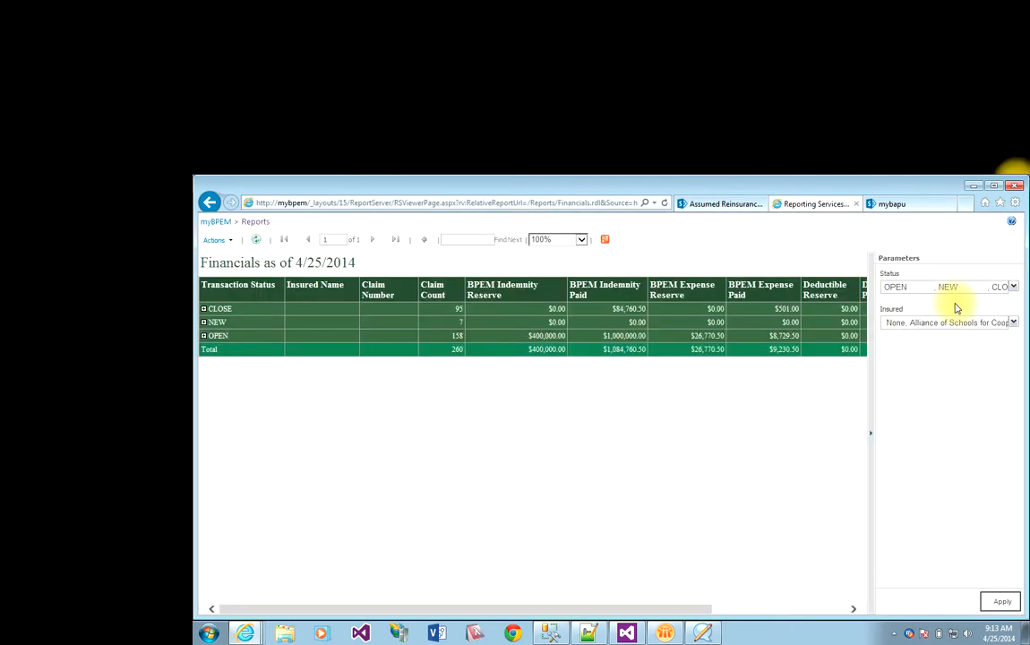
{"action": "left_click", "coordinate": [204, 309]}
{"action": "left_click", "coordinate": [203, 309]}
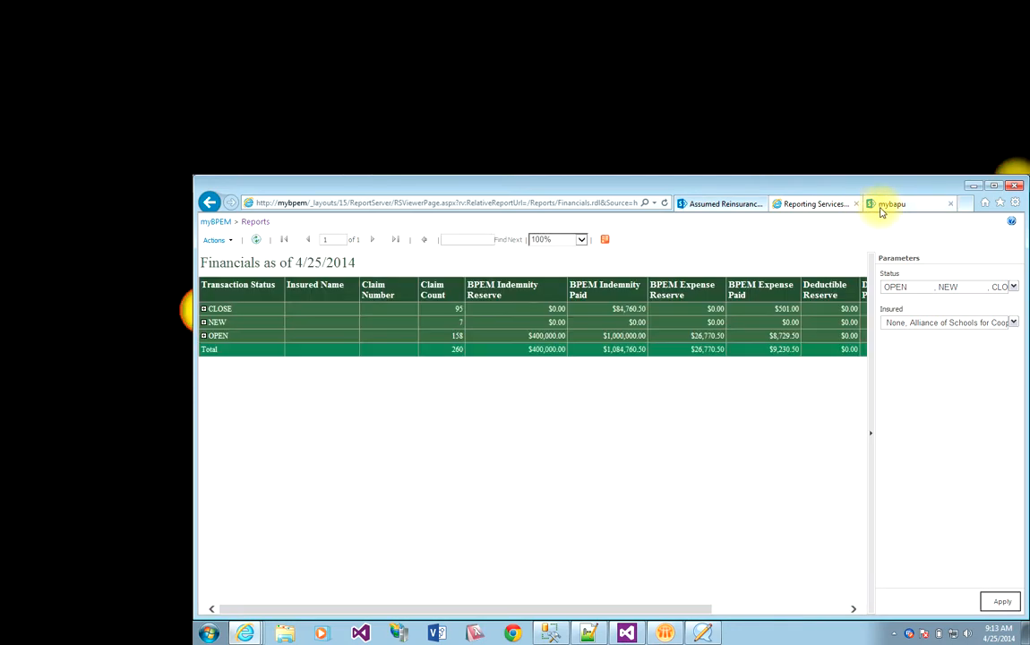
Step: Examine the BAPU Production and BPM Workload reports embedded on the myBAPU home page
{"action": "left_click", "coordinate": [873, 204]}
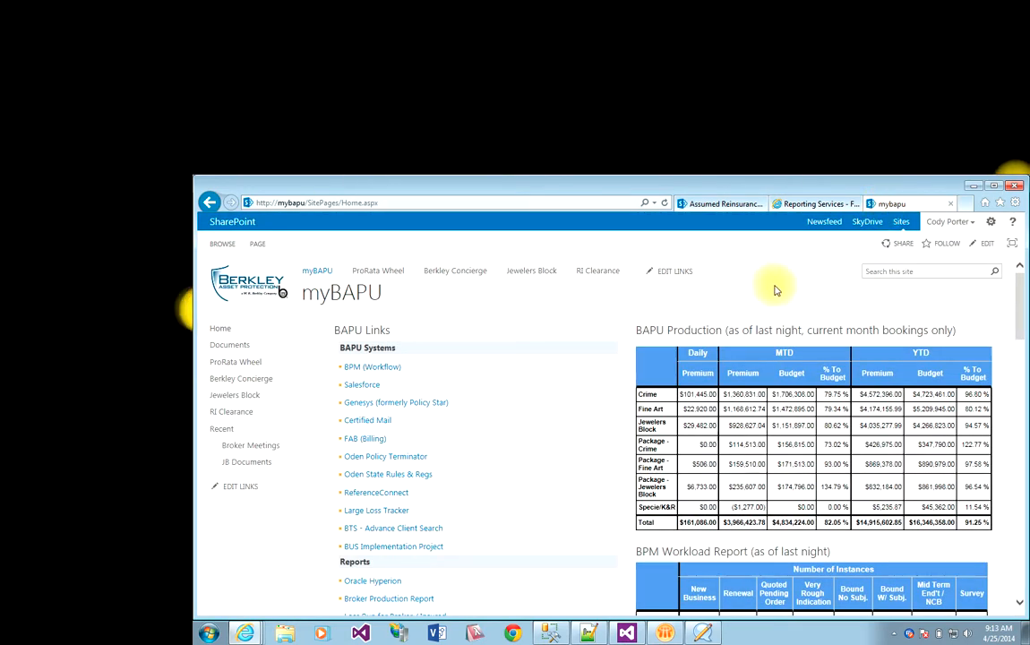
{"action": "mouse_move", "coordinate": [1015, 316]}
{"action": "left_mouse_down"}
{"action": "mouse_move", "coordinate": [1014, 404]}
{"action": "mouse_move", "coordinate": [1005, 329]}
{"action": "left_mouse_up"}
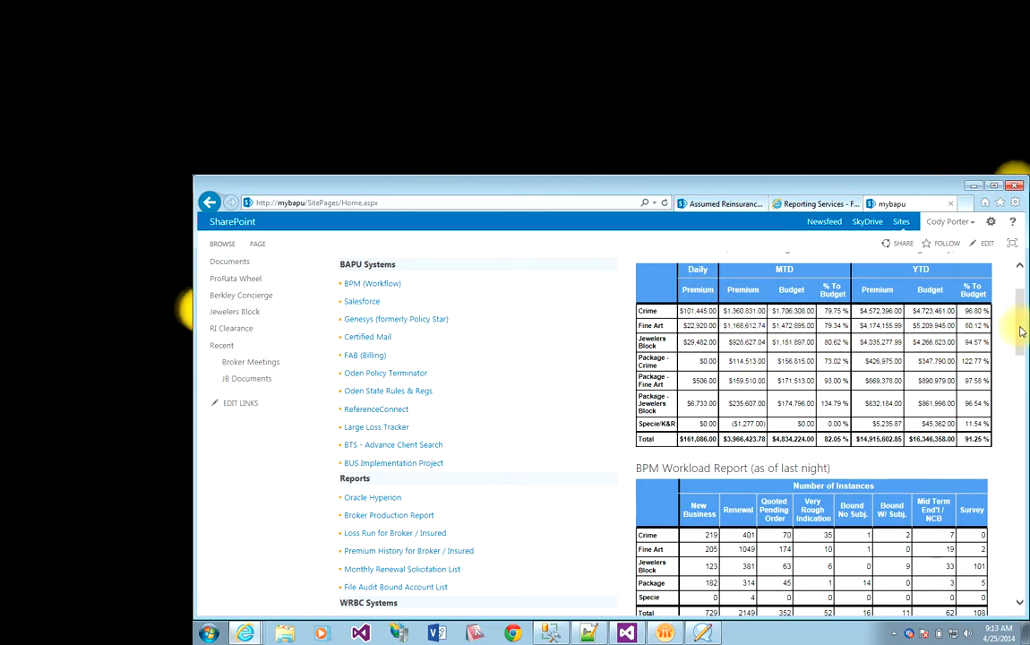
{"action": "left_click_drag", "start_coordinate": [1018, 325], "coordinate": [1019, 303]}
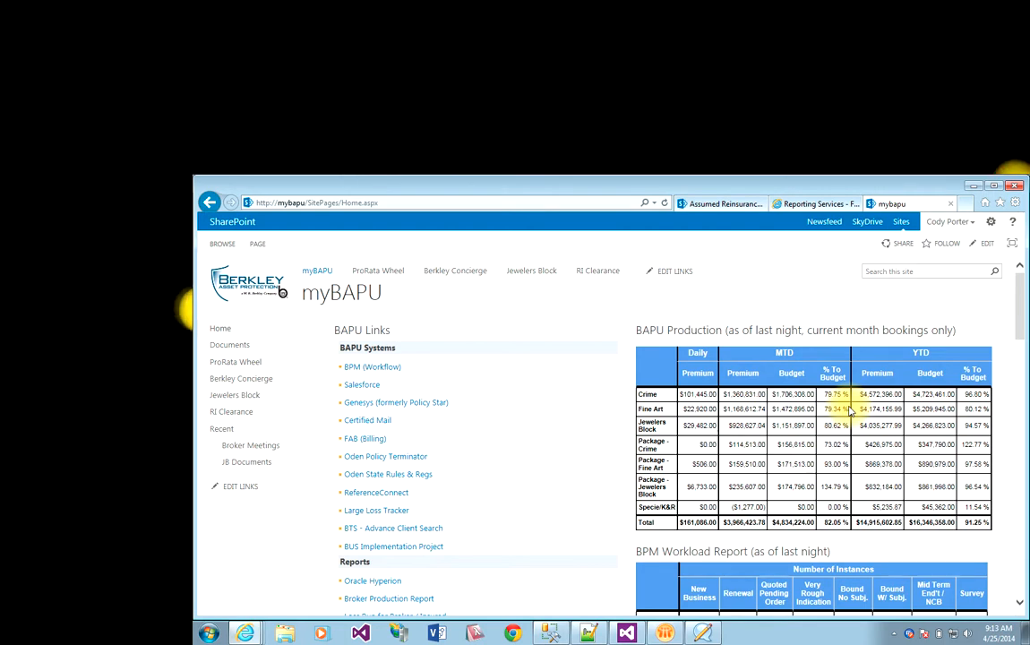
Step: Switch back to Visual Studio and save all items in the Wrbc.AssumedReinsuranceGroup solution
{"action": "left_click", "coordinate": [626, 633]}
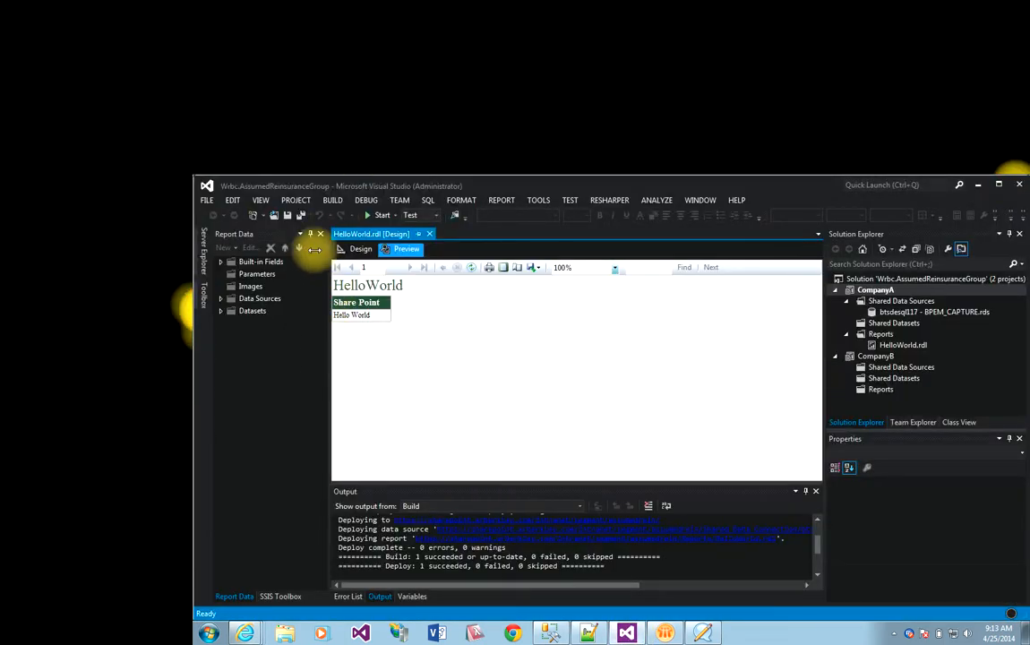
{"action": "left_click", "coordinate": [301, 216]}
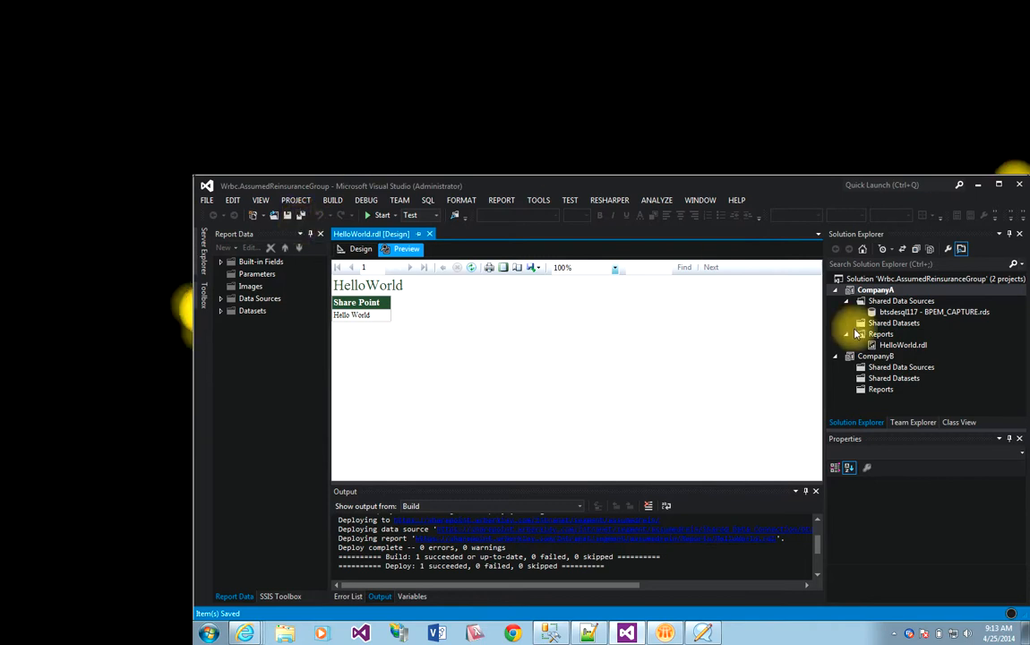